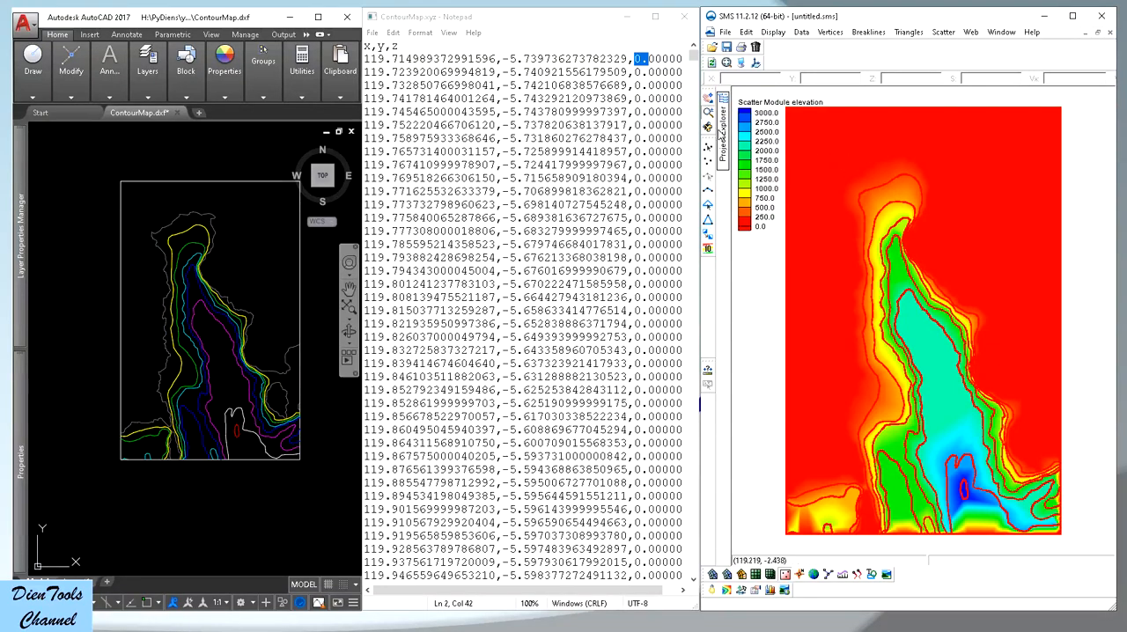
Review the input folder, output folder and xyz-it-c.exe in the 006-XYZ-It(con) folder, and put the folder window away
left_click(446, 630)
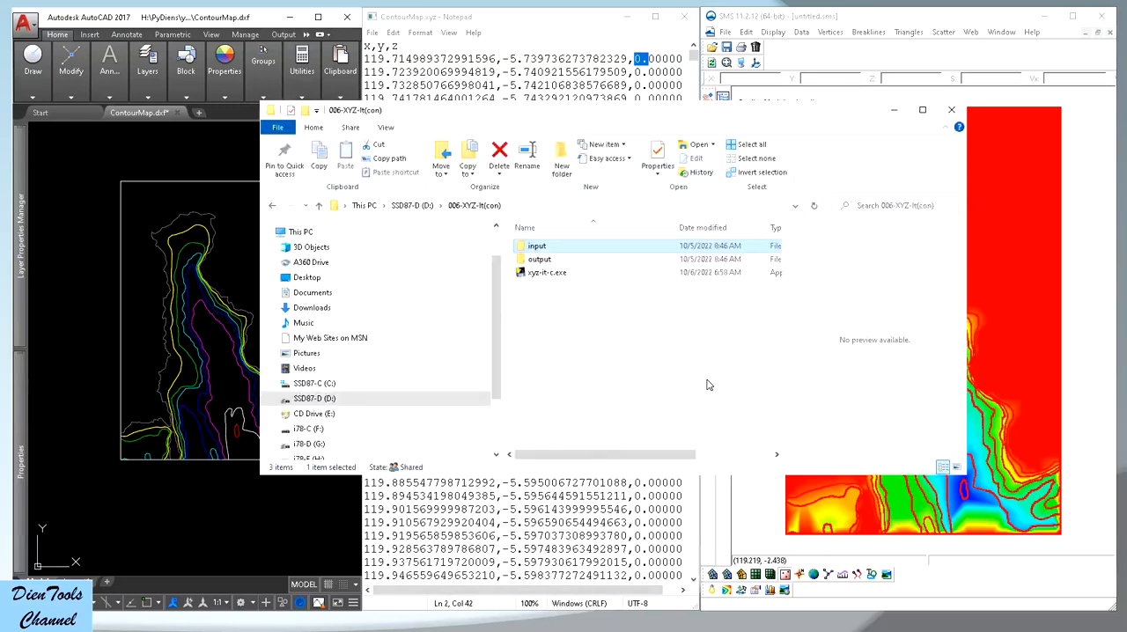
left_click(522, 262)
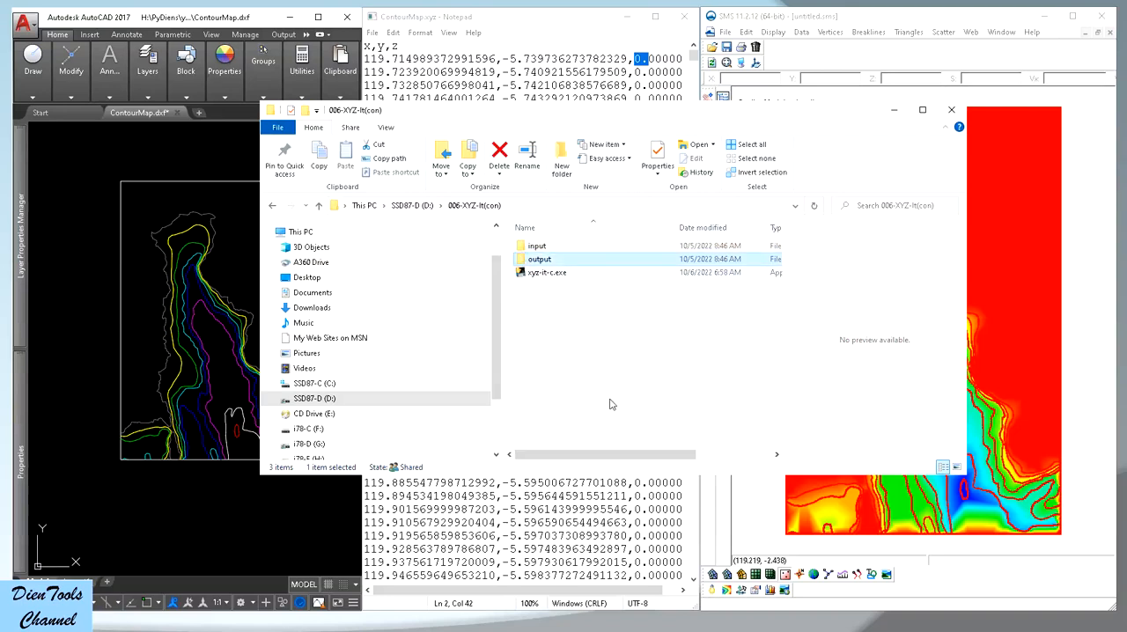
left_click(537, 276)
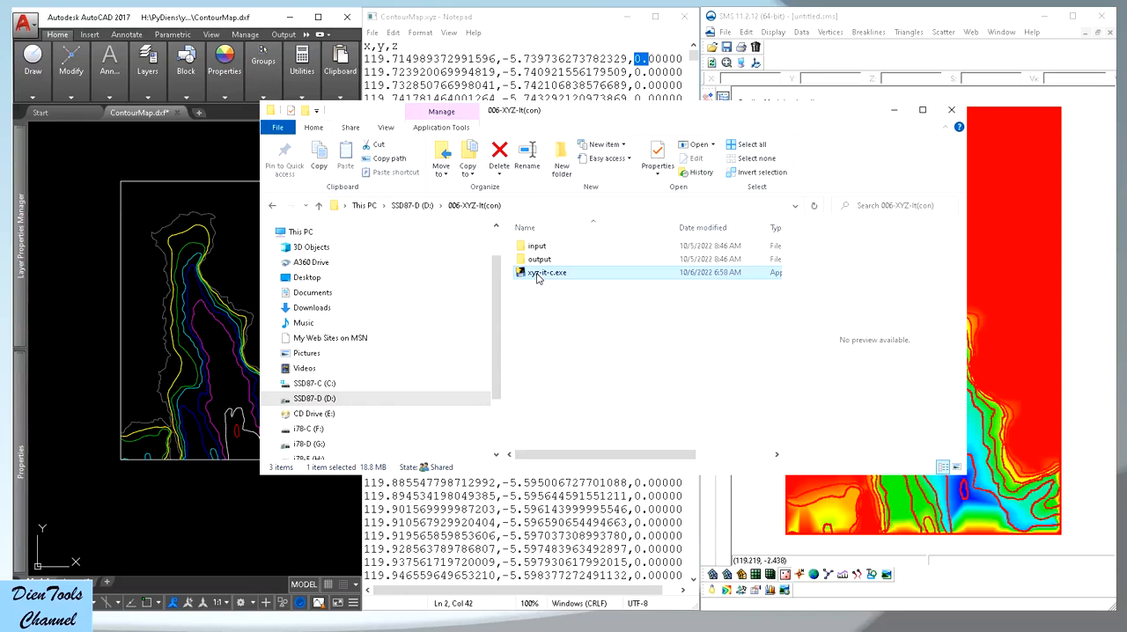
left_click(895, 115)
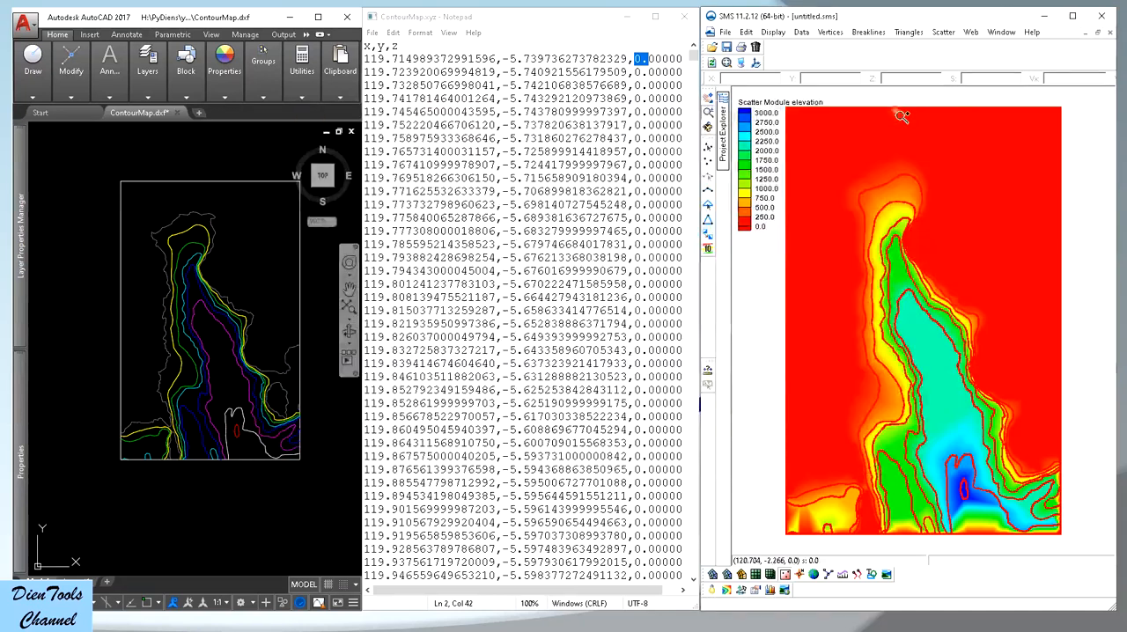
Close the current SMS project data and replace the open ContourMap.xyz in Notepad with a blank document
left_click(1110, 32)
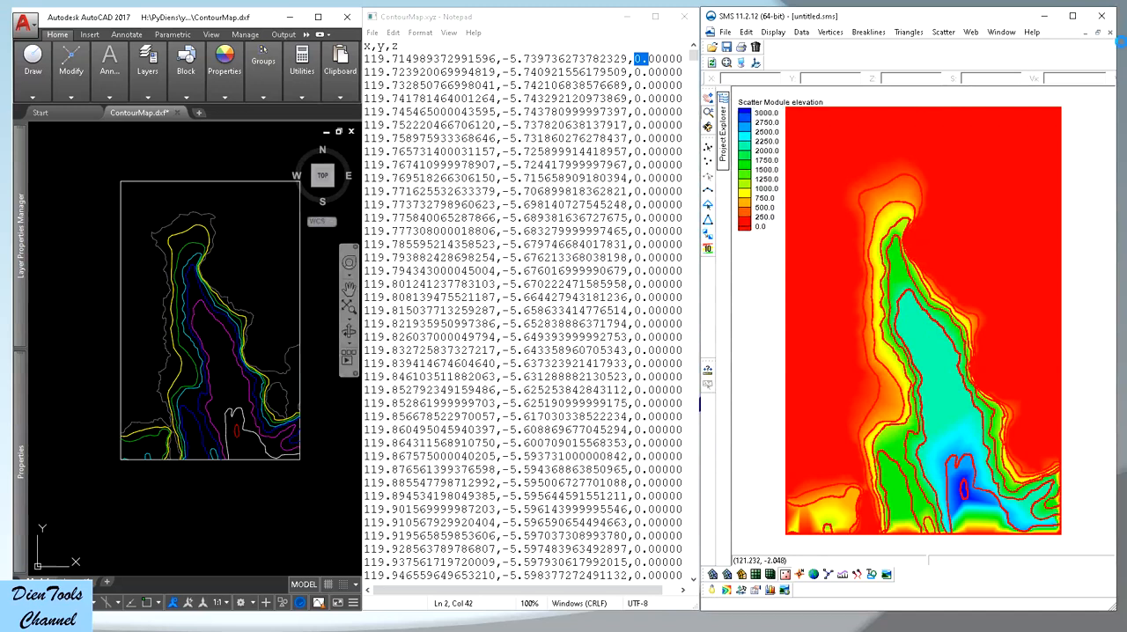
left_click(579, 361)
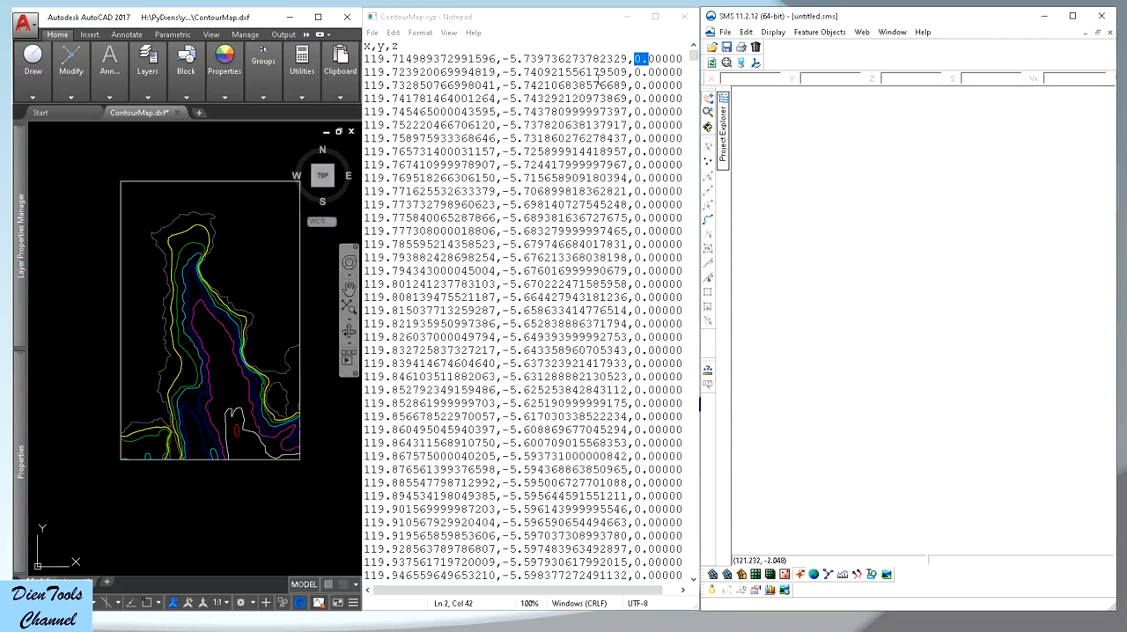
left_click(372, 33)
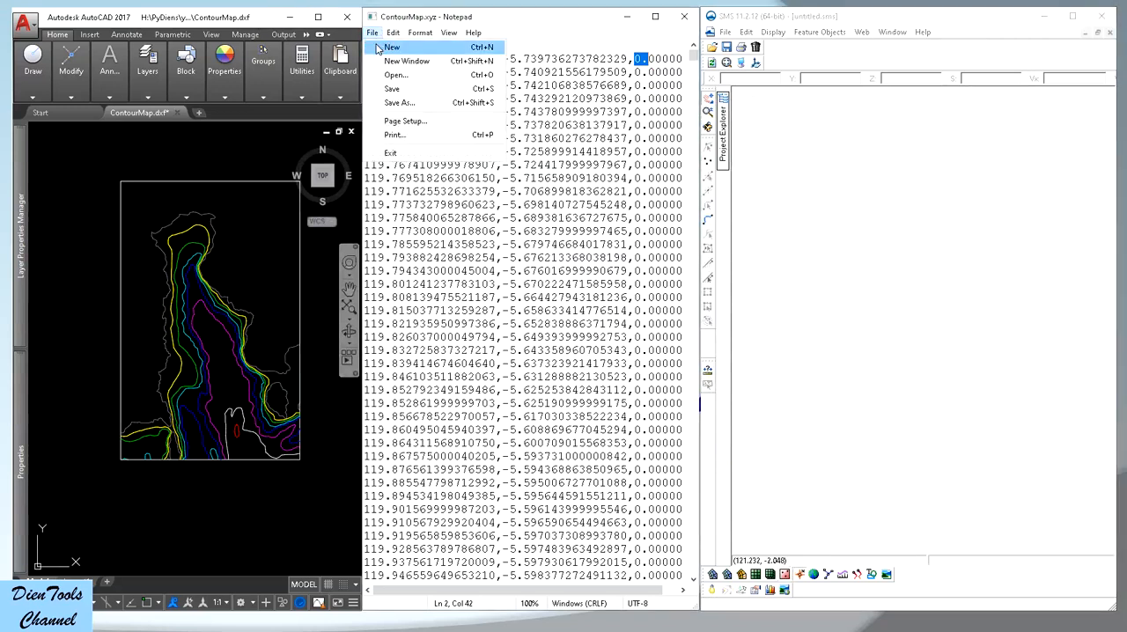
left_click(378, 46)
Widen the AutoCAD window and close ContourMap.dxf, agreeing to save changes but declining the AutoCAD 2013 Drawing format
left_click(251, 17)
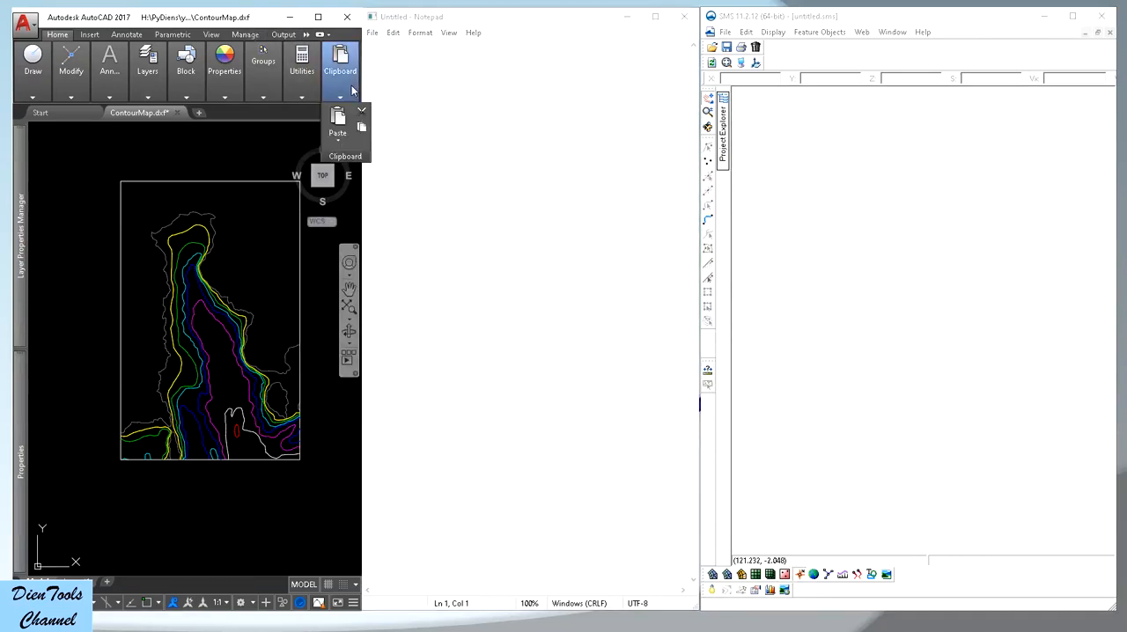
mouse_move(361, 86)
left_mouse_down()
mouse_move(475, 90)
mouse_move(734, 146)
left_mouse_up()
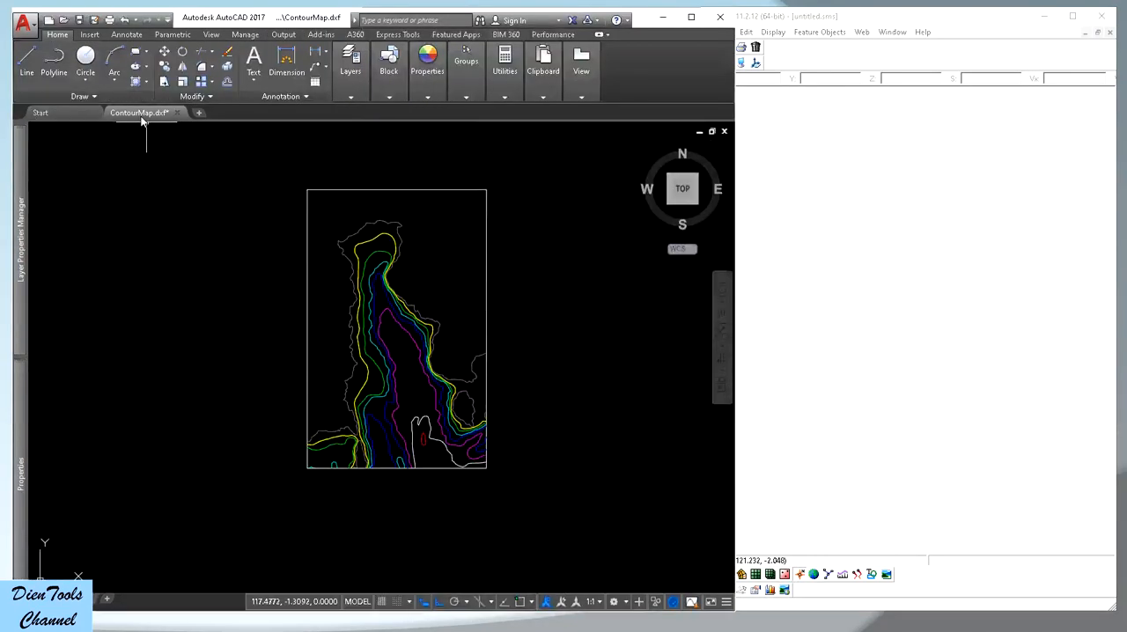
left_click(176, 113)
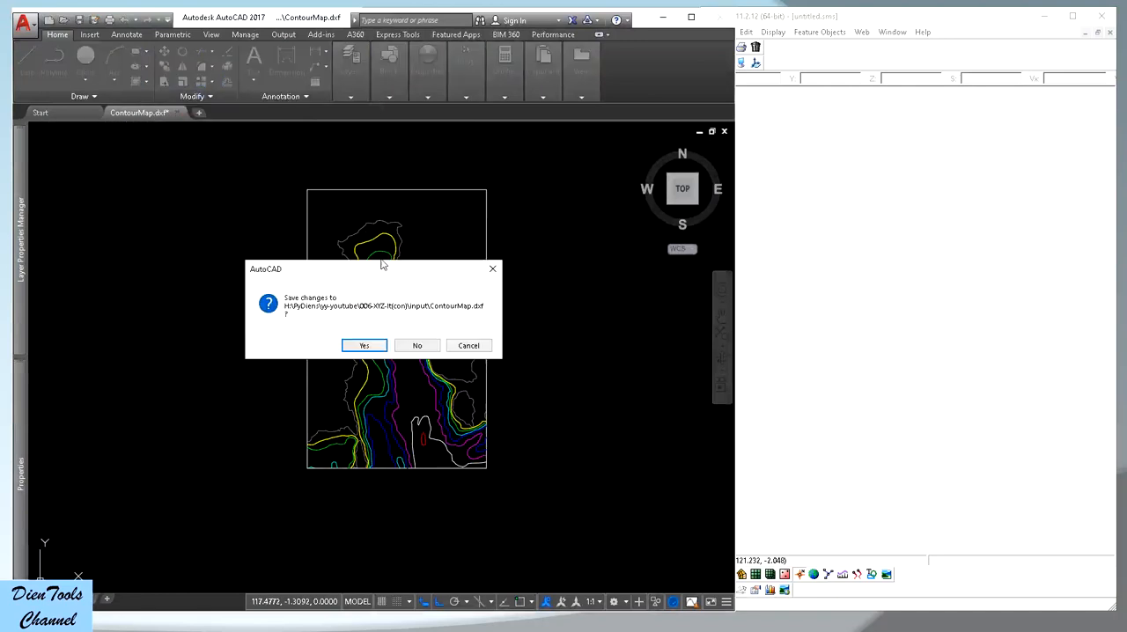
left_click(373, 345)
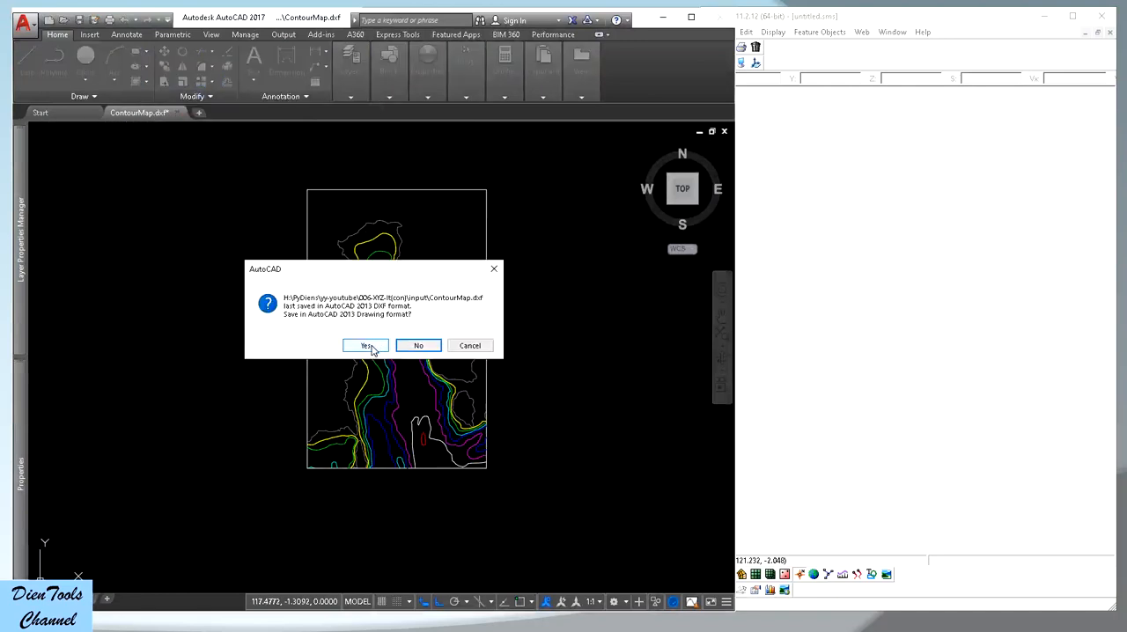
left_click(432, 349)
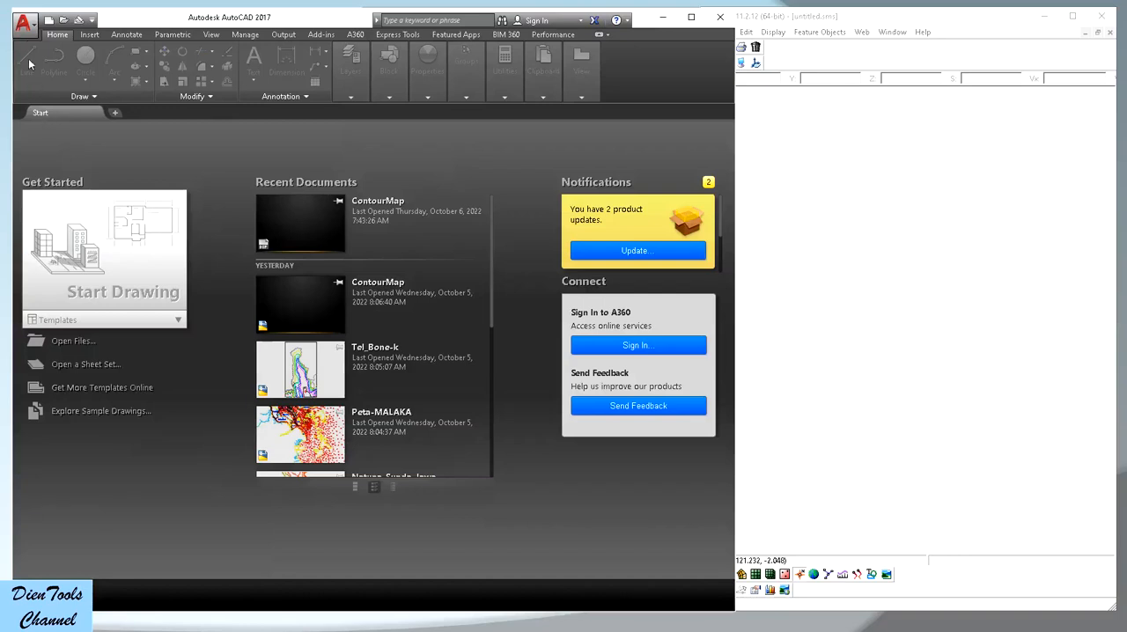
Open the ContourMap.dxf drawing from the input folder inside 006-XYZ-It(con)
left_click(24, 22)
mouse_move(51, 123)
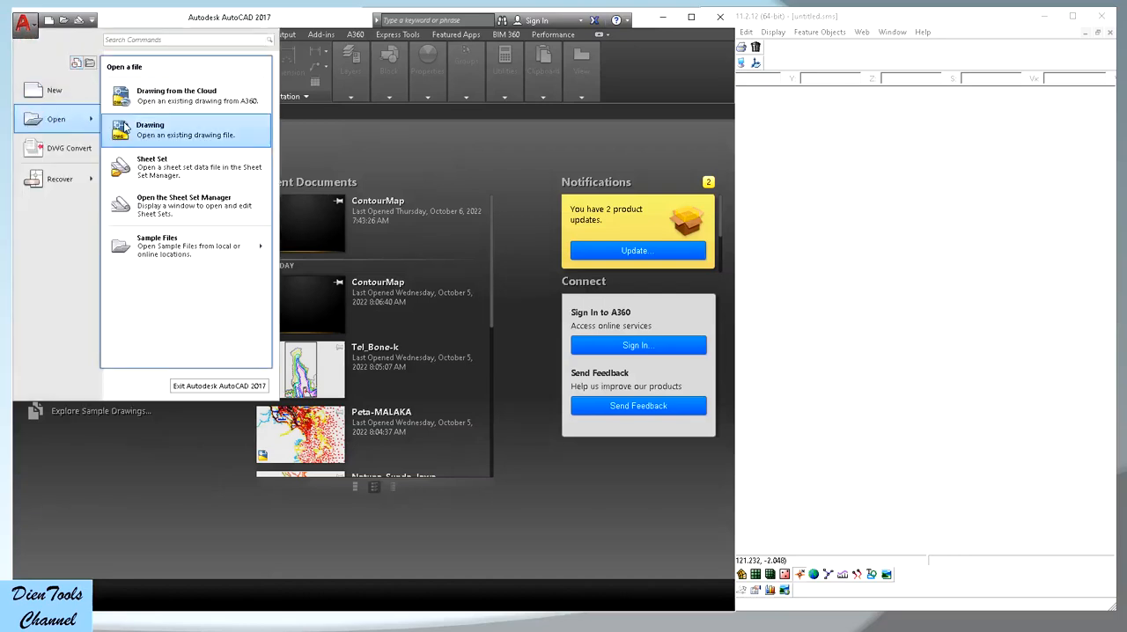
left_click(127, 128)
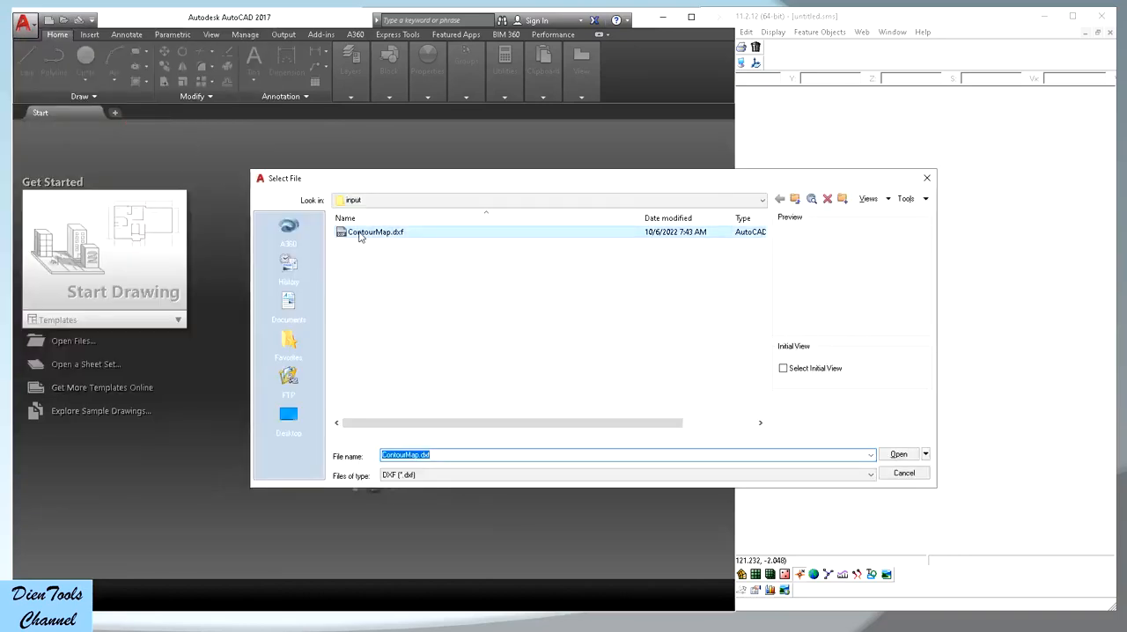
left_click(410, 233)
left_click(794, 200)
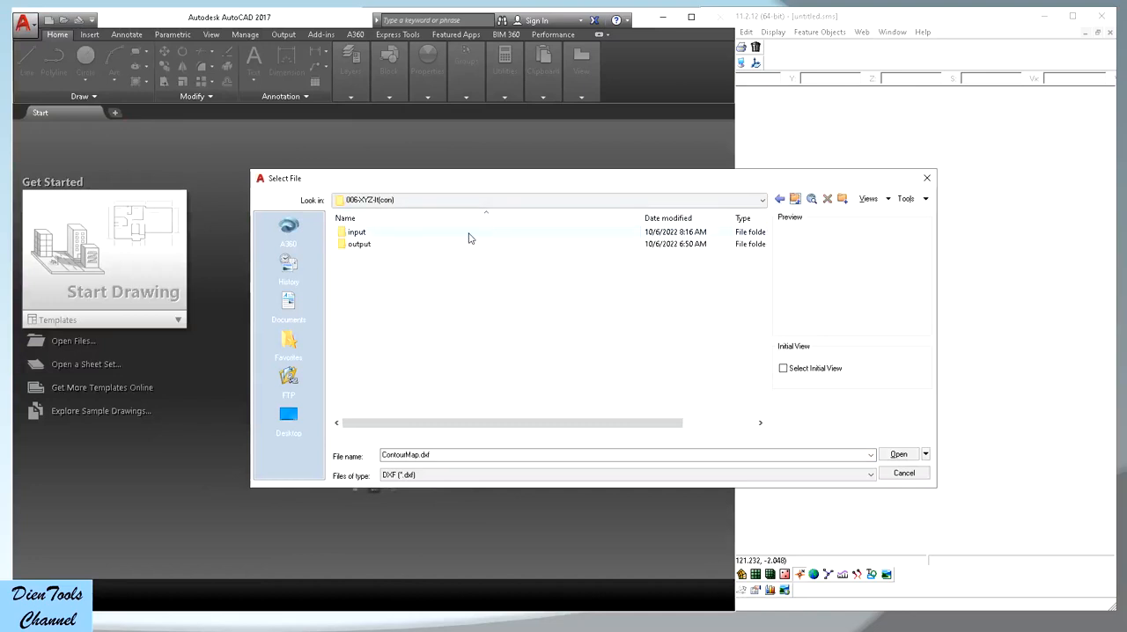
double_click(377, 234)
double_click(370, 233)
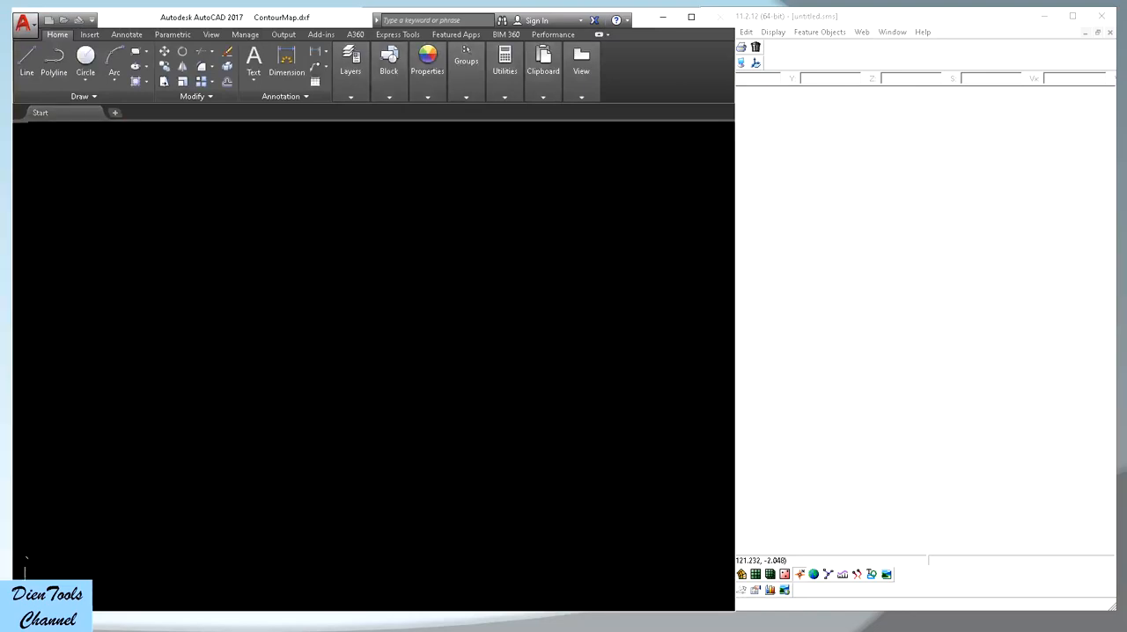
Select the rectangular boundary around the map and examine the contour lines at close range
scroll(479, 273, "down", 4)
scroll(312, 262, "up", 4)
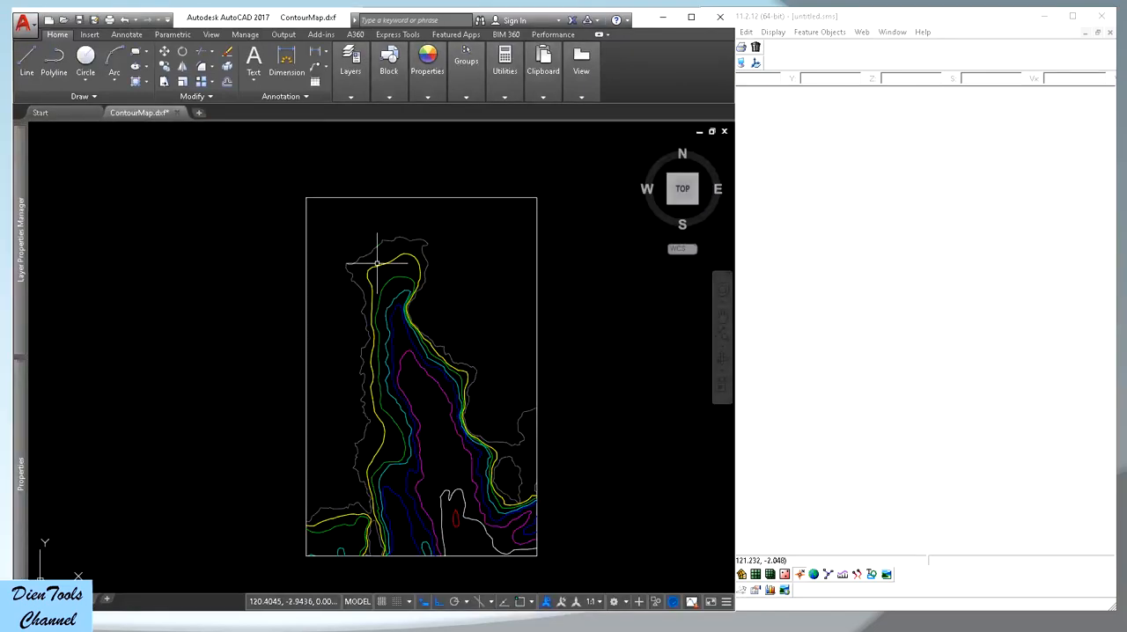
left_click(325, 216)
left_click(297, 194)
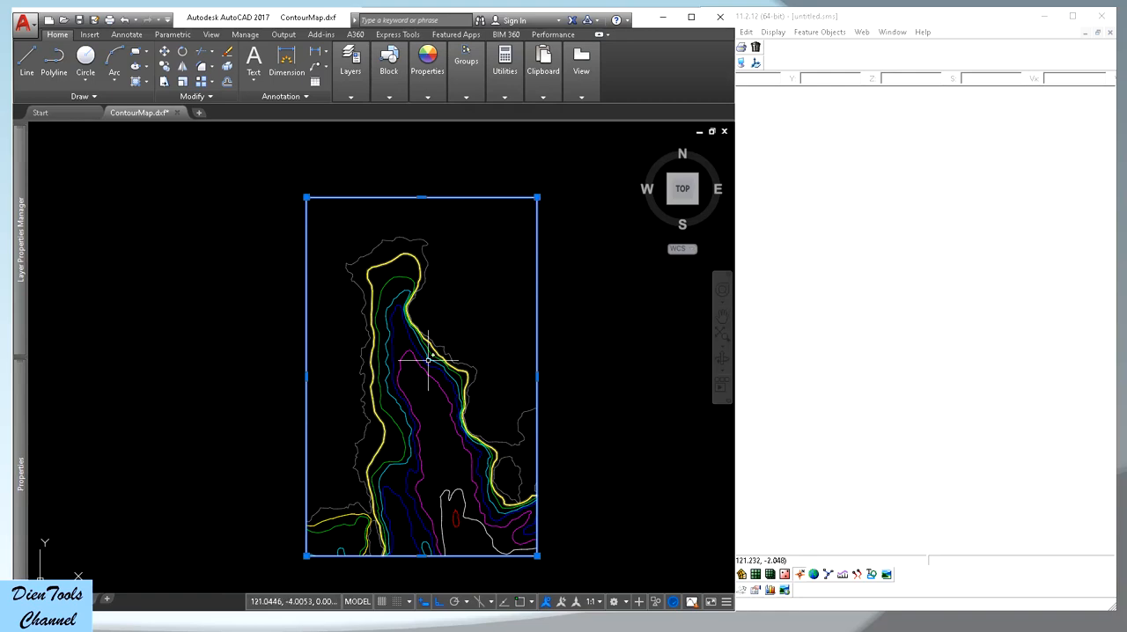
scroll(418, 373, "up", 2)
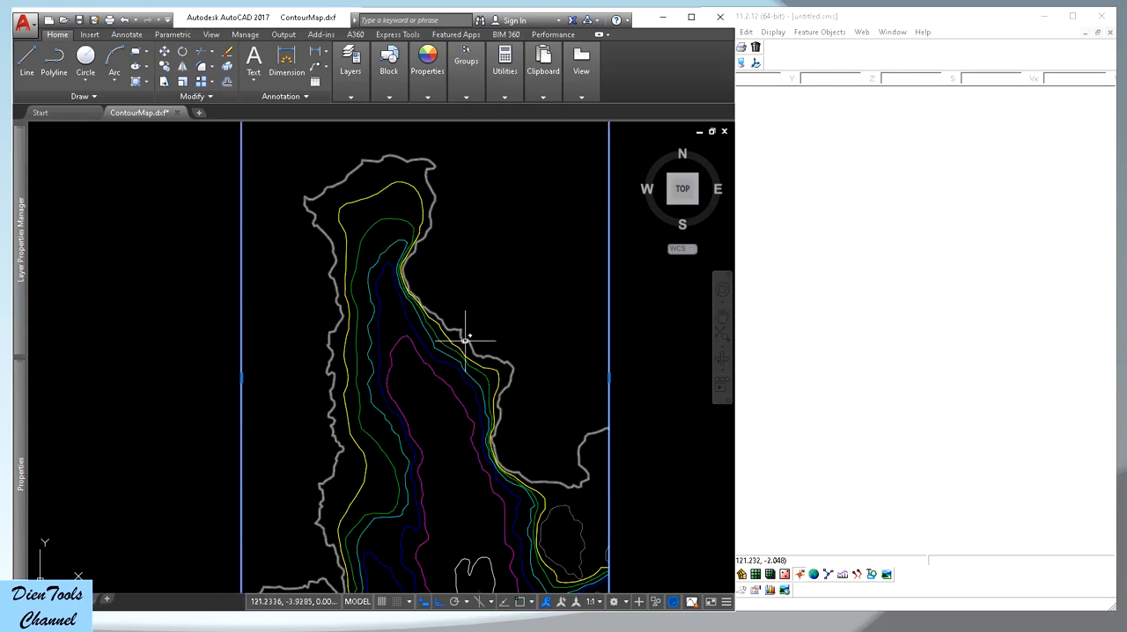
scroll(415, 259, "up", 2)
scroll(399, 282, "up", 3)
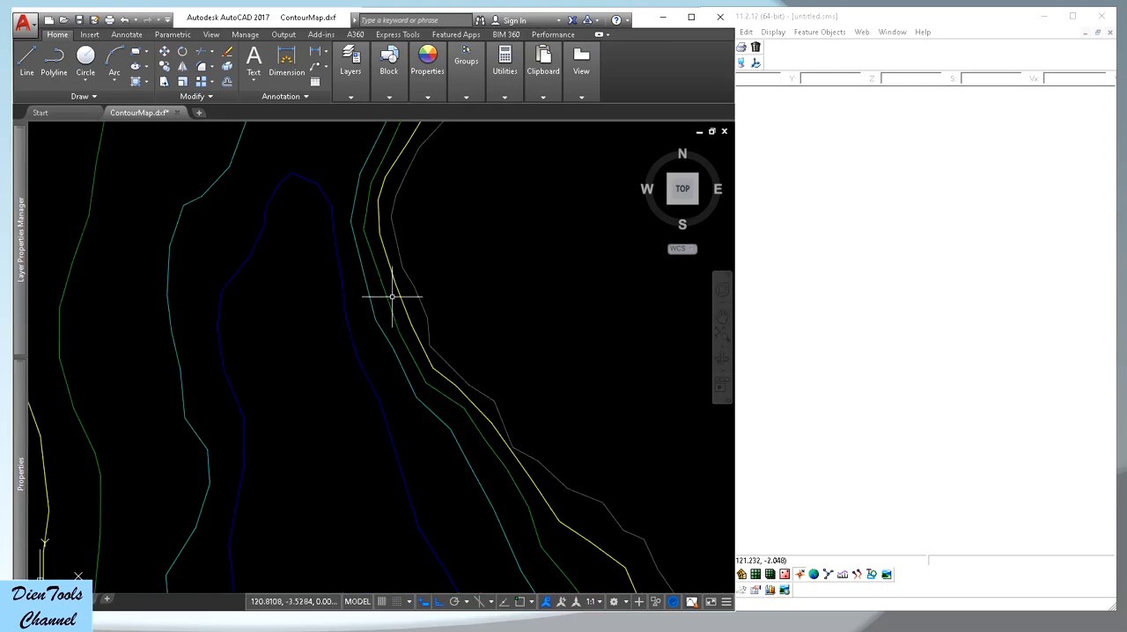
Select the dark blue contour polyline and check its elevation property
scroll(364, 321, "down", 1)
left_click(358, 335)
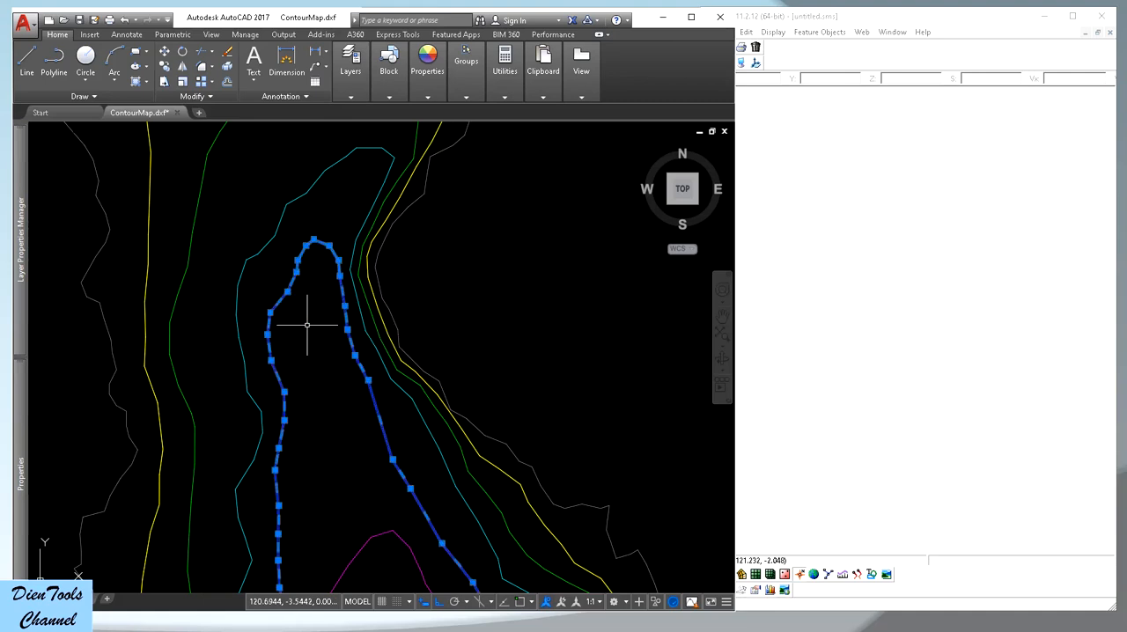
key("Escape")
left_click(364, 350)
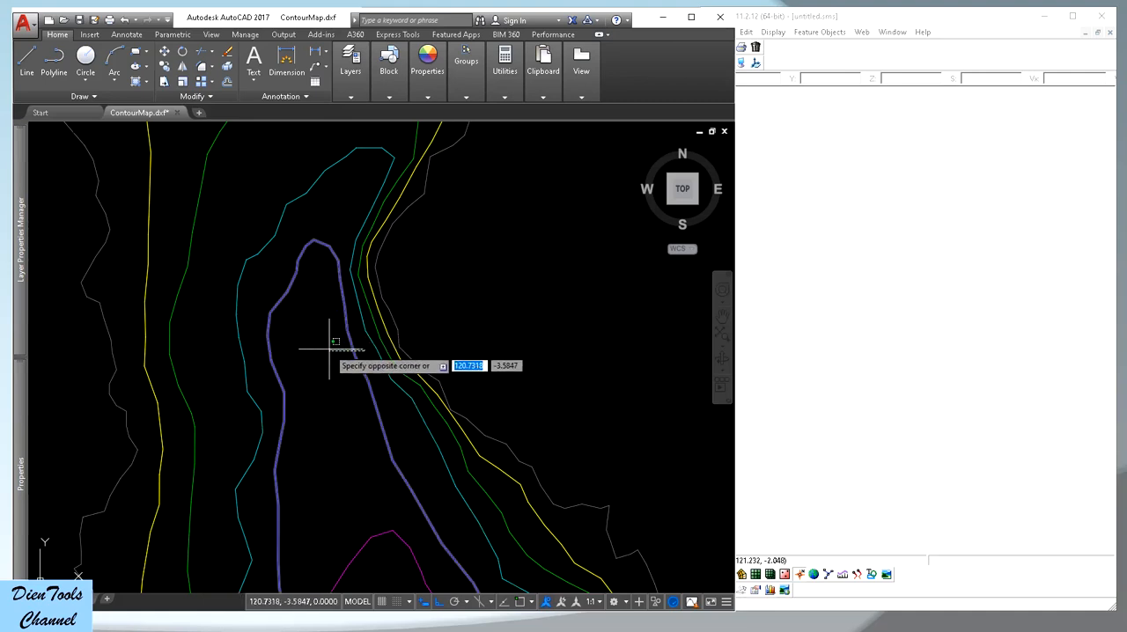
left_click(328, 347)
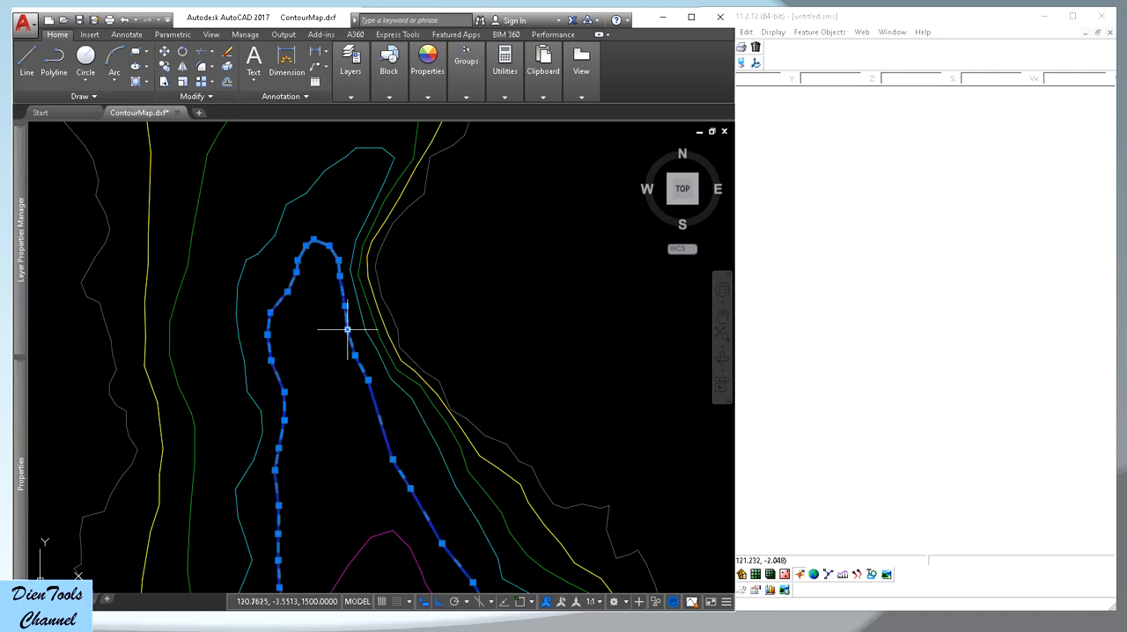
mouse_move(24, 415)
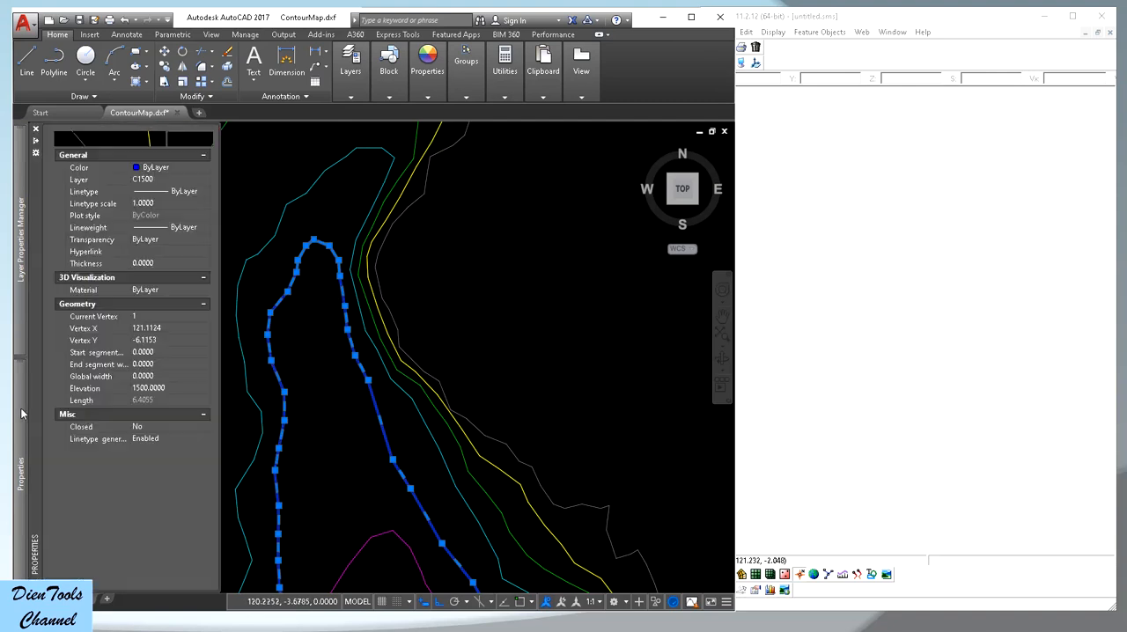
left_click(150, 396)
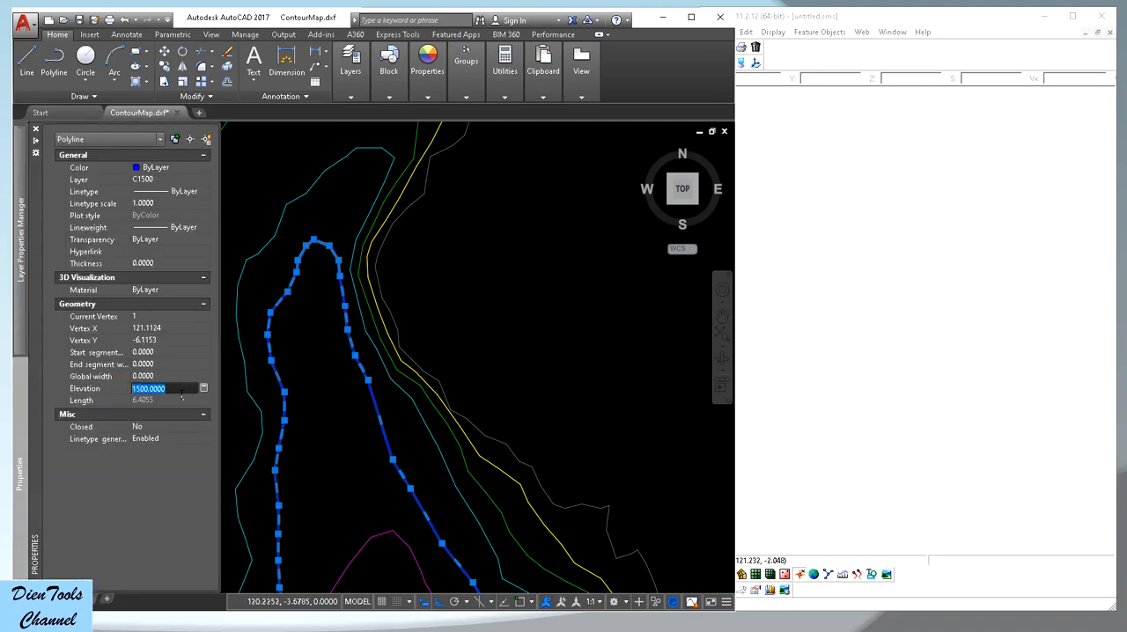
key("Escape")
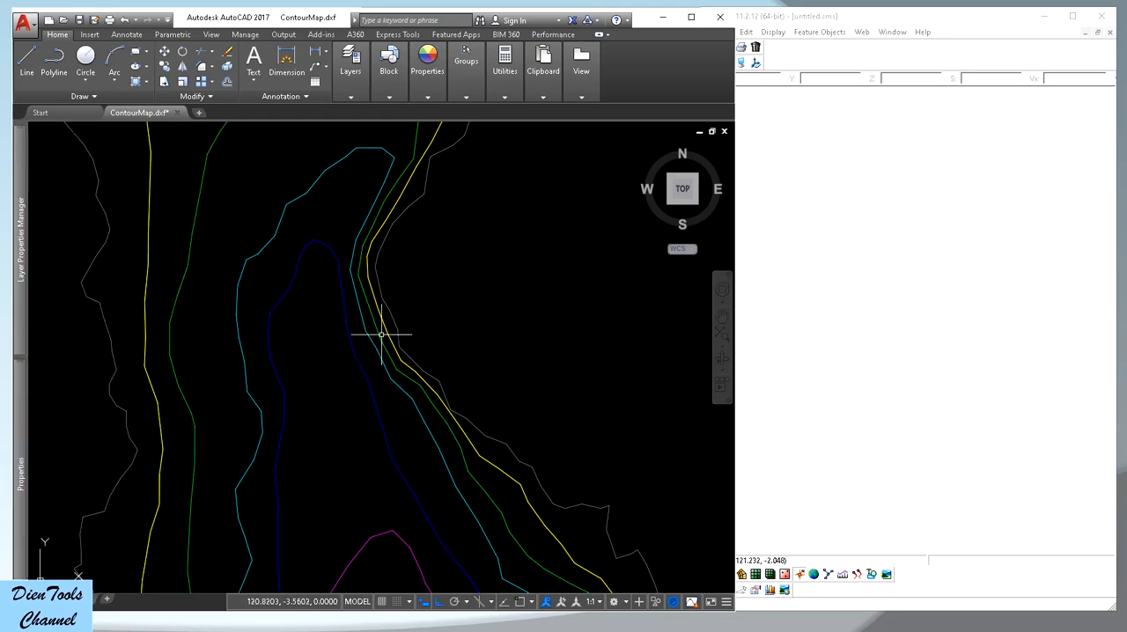
Select the green contour polyline and check its elevation property
left_click(381, 334)
mouse_move(22, 392)
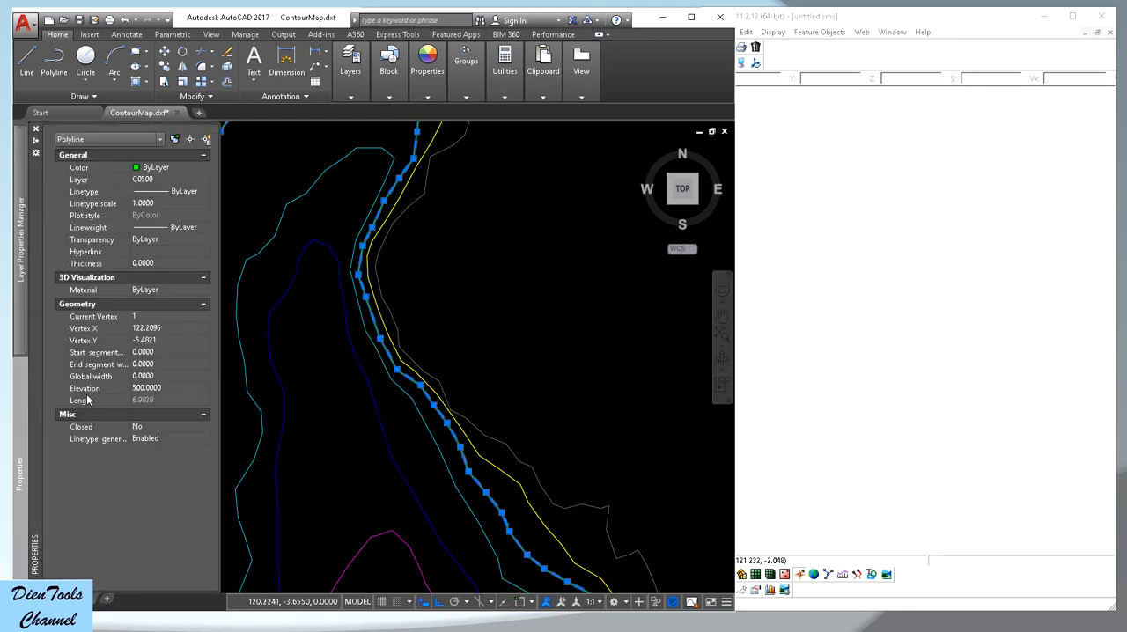
left_click(145, 389)
key("Escape")
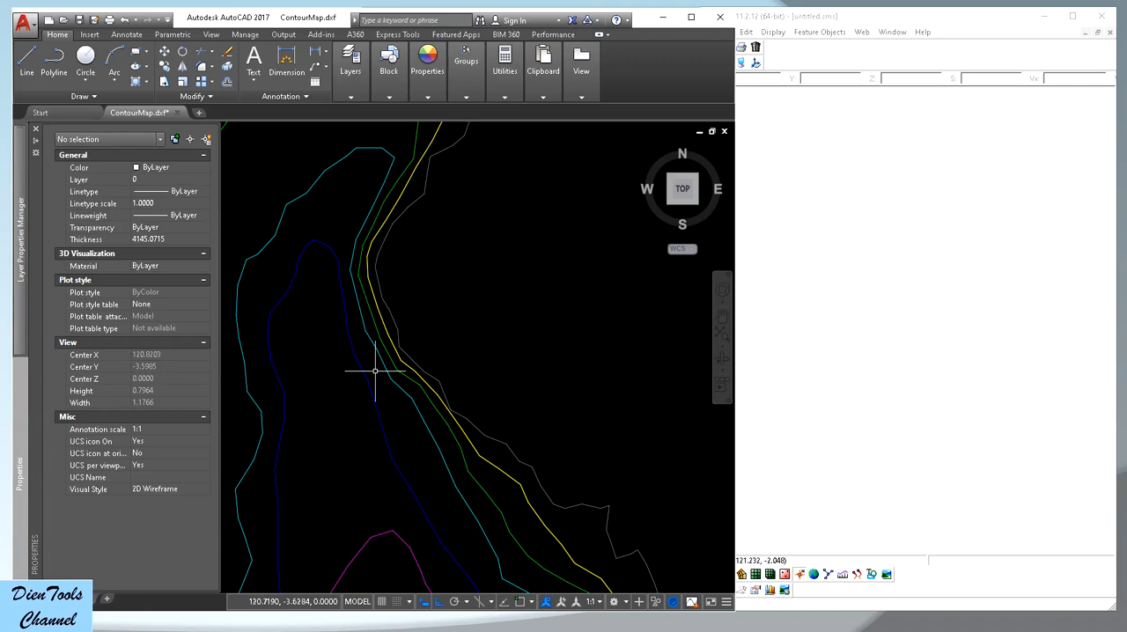
Check the elevation property of the grey coastline polyline, clear the selection and look over the whole contour map
left_click(396, 326)
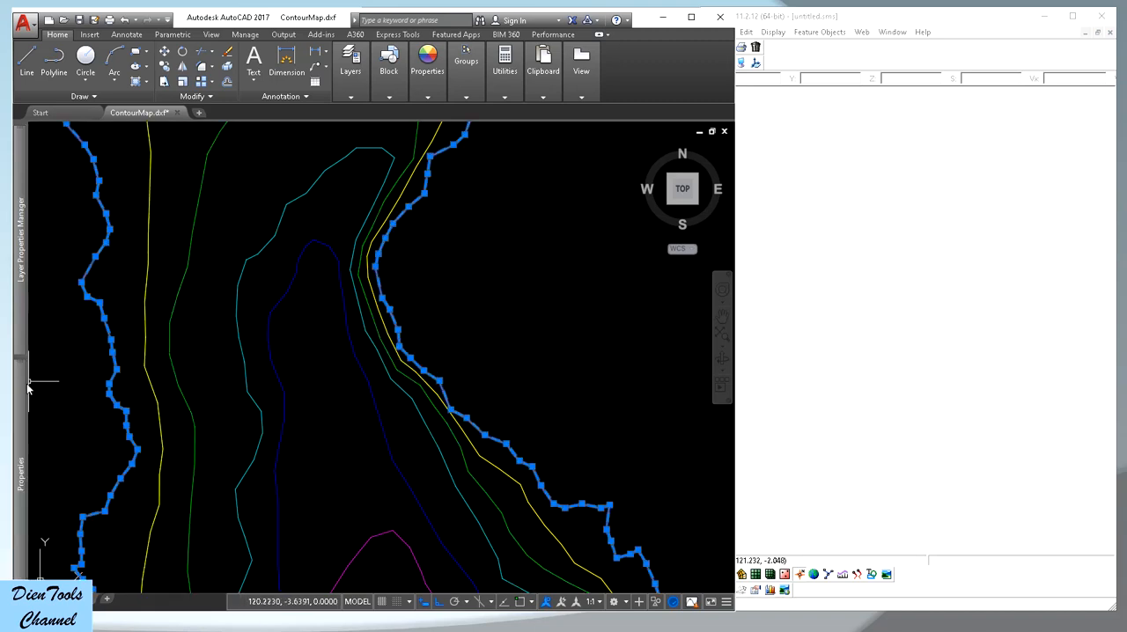
mouse_move(28, 388)
left_click(141, 389)
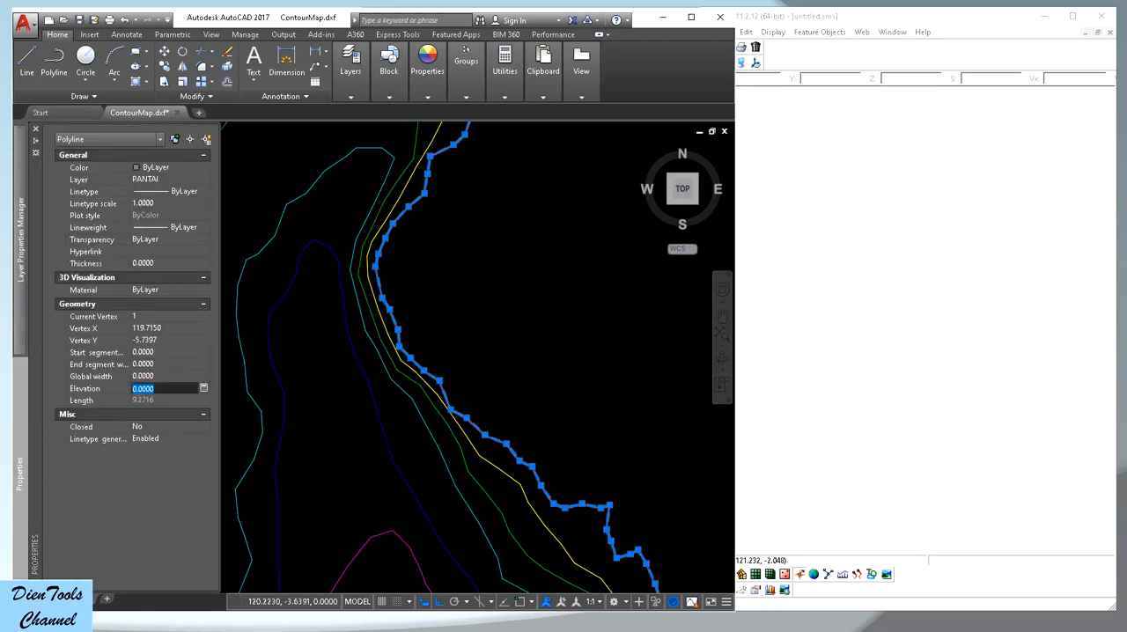
key("Escape")
scroll(440, 353, "down", 3)
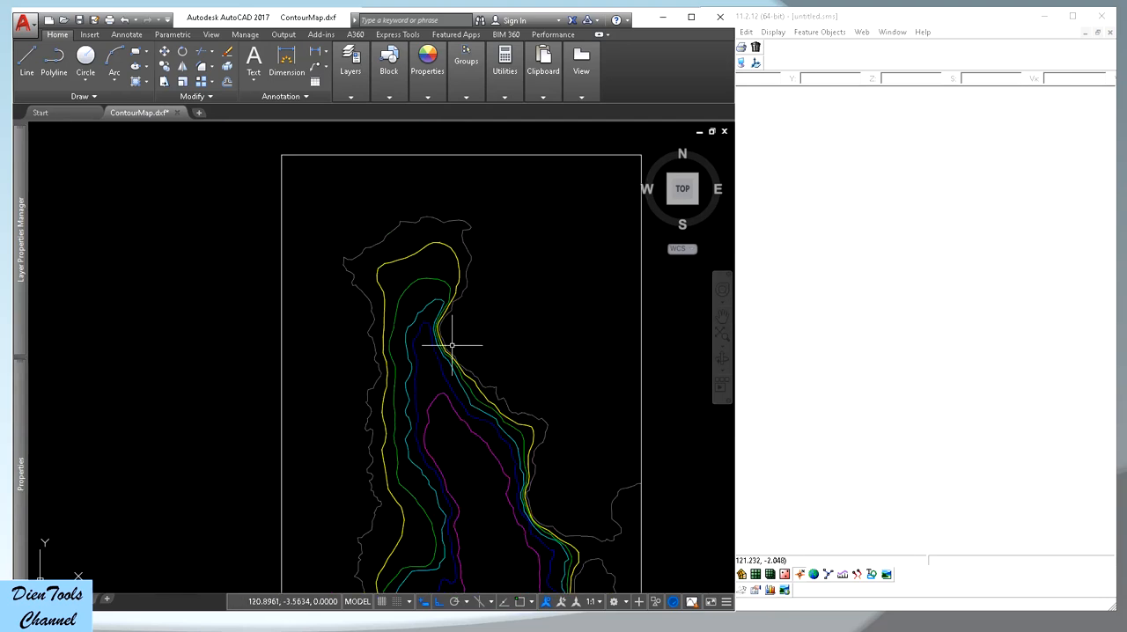
scroll(453, 353, "down", 4)
scroll(475, 353, "up", 2)
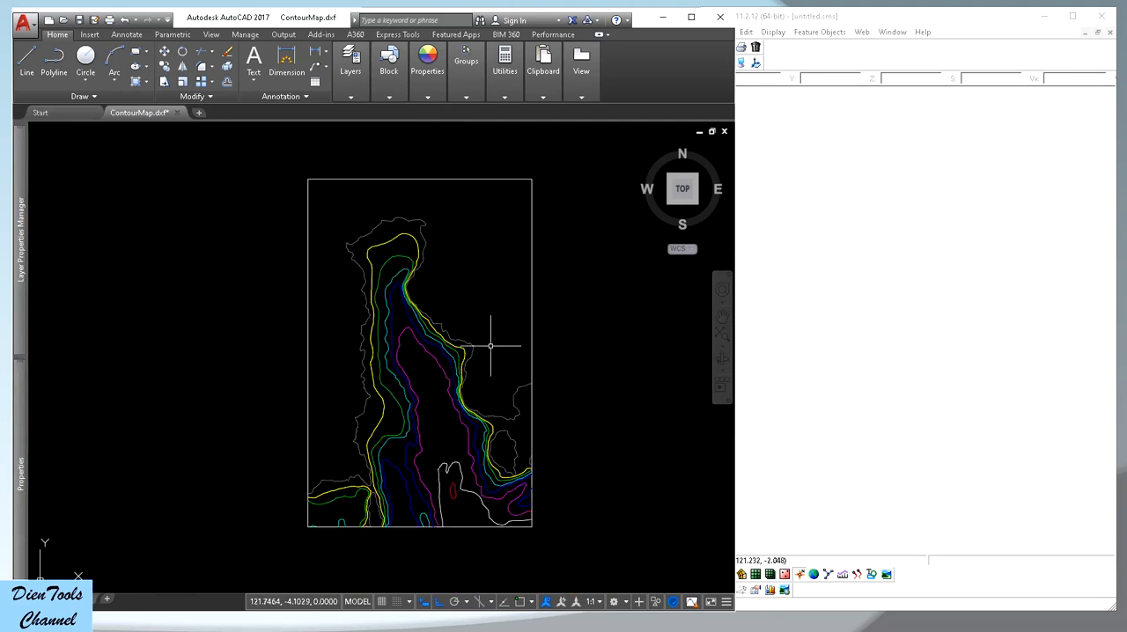
scroll(491, 343, "up", 2)
scroll(448, 328, "down", 2)
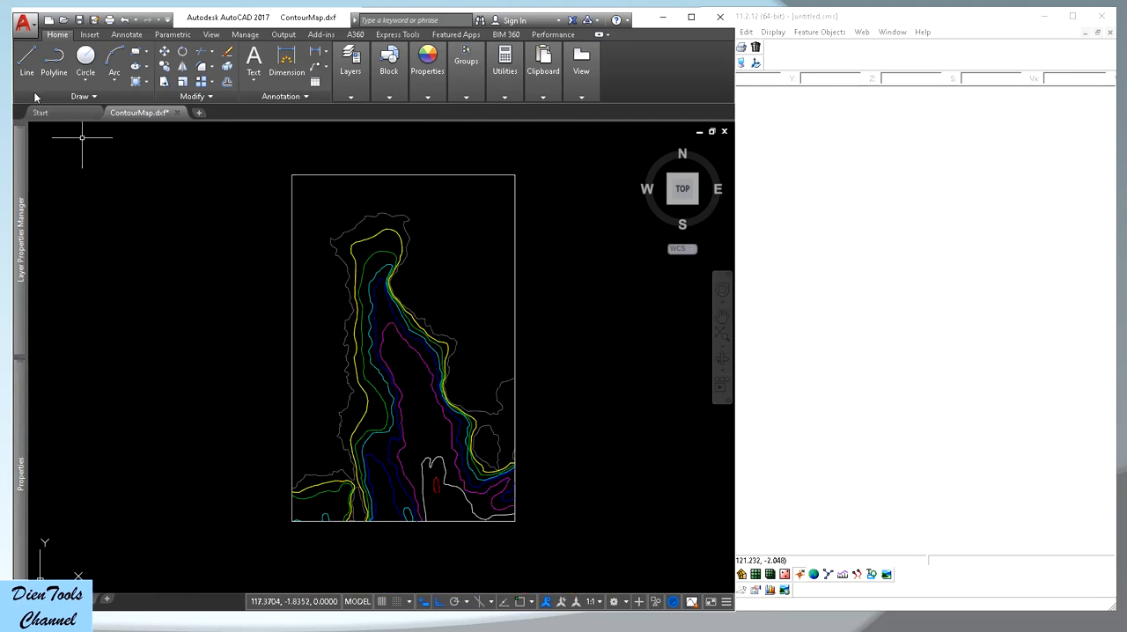
Save the drawing as an AutoCAD 2013 DXF over the existing ContourMap.dxf in the input folder
left_click(23, 19)
left_click(102, 181)
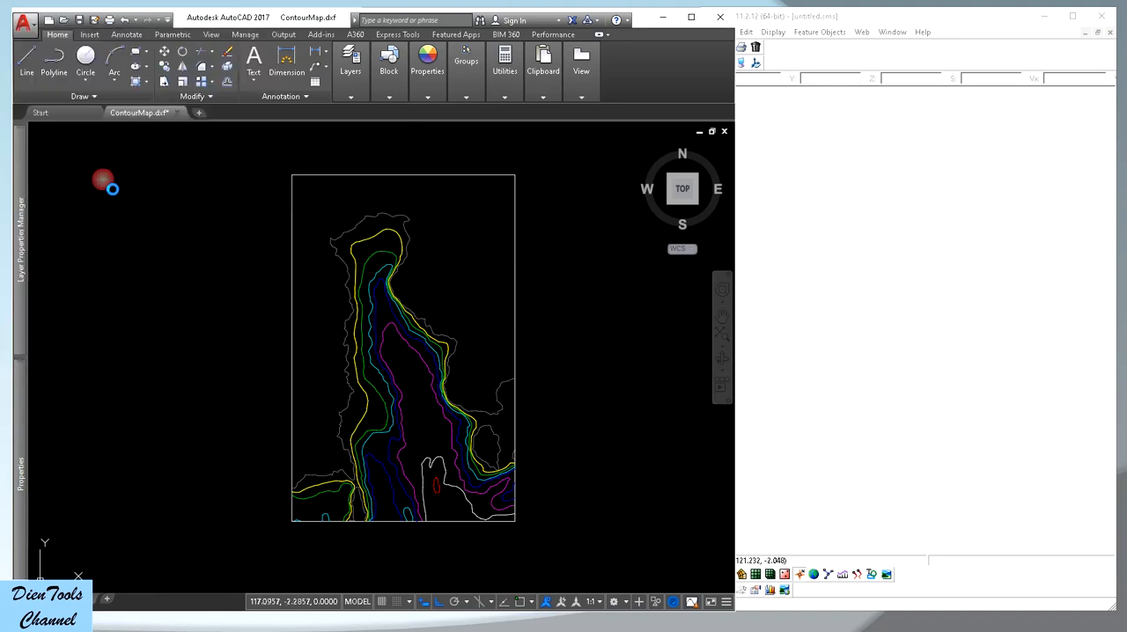
left_click(584, 511)
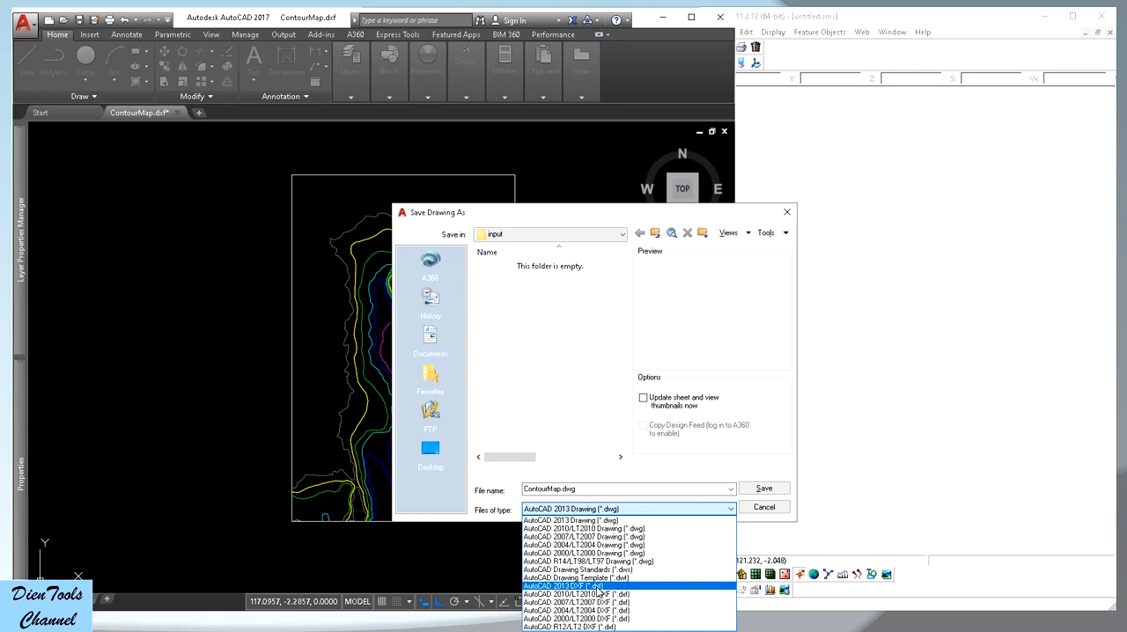
left_click(599, 587)
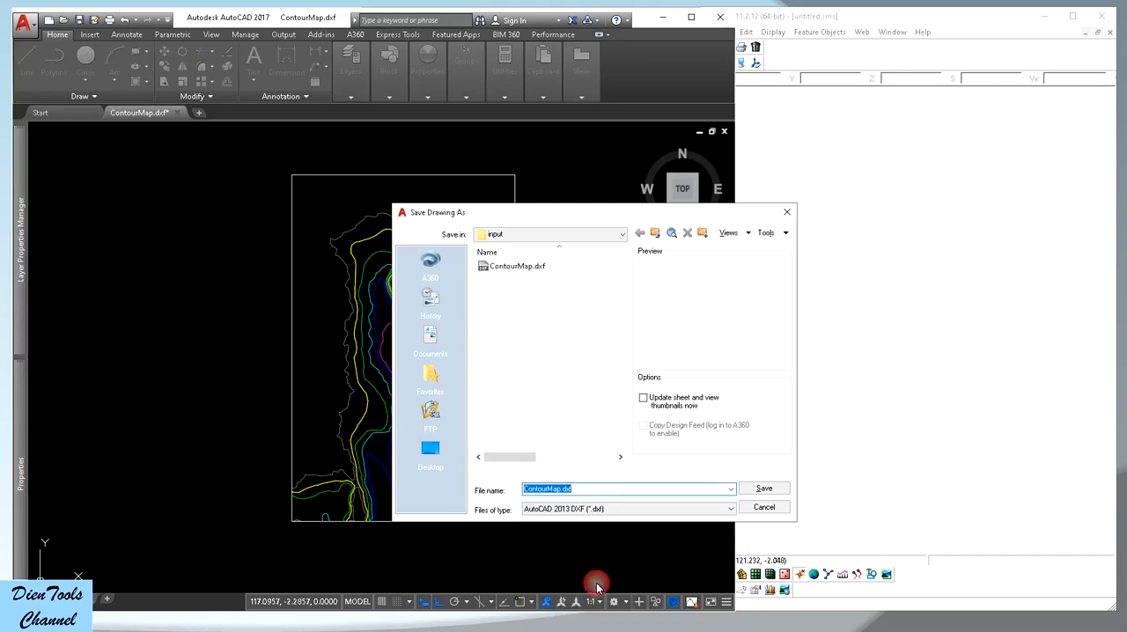
double_click(499, 266)
left_click(585, 398)
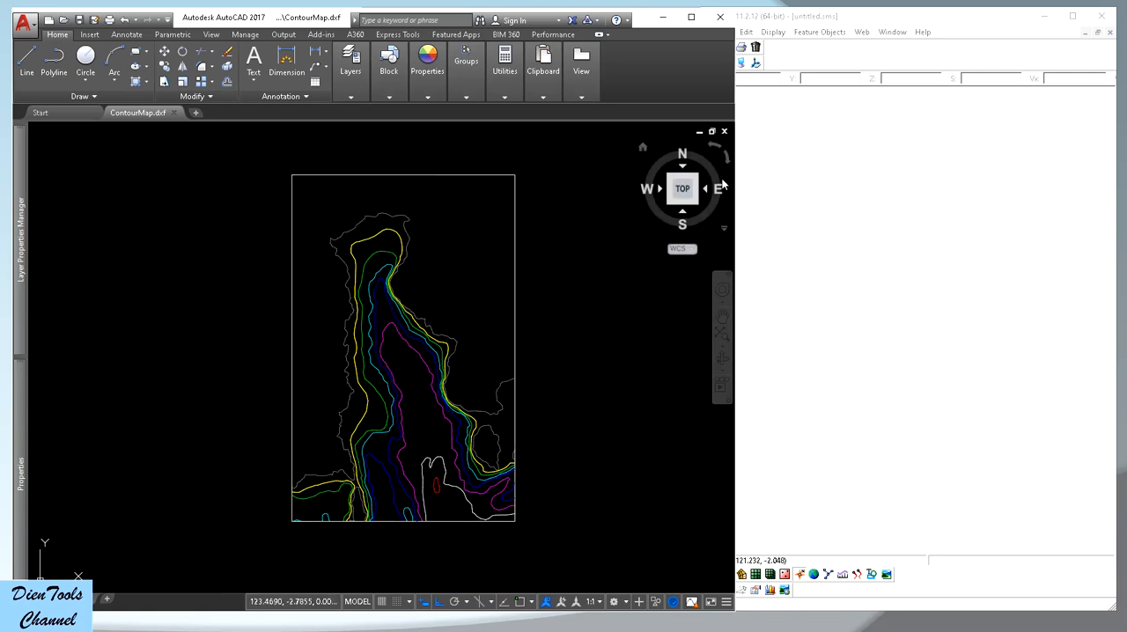
Narrow the drawing window, bring up the 006-XYZ-It(con) folder and launch the xyz-it-c.exe converter
left_click_drag(737, 165, 484, 165)
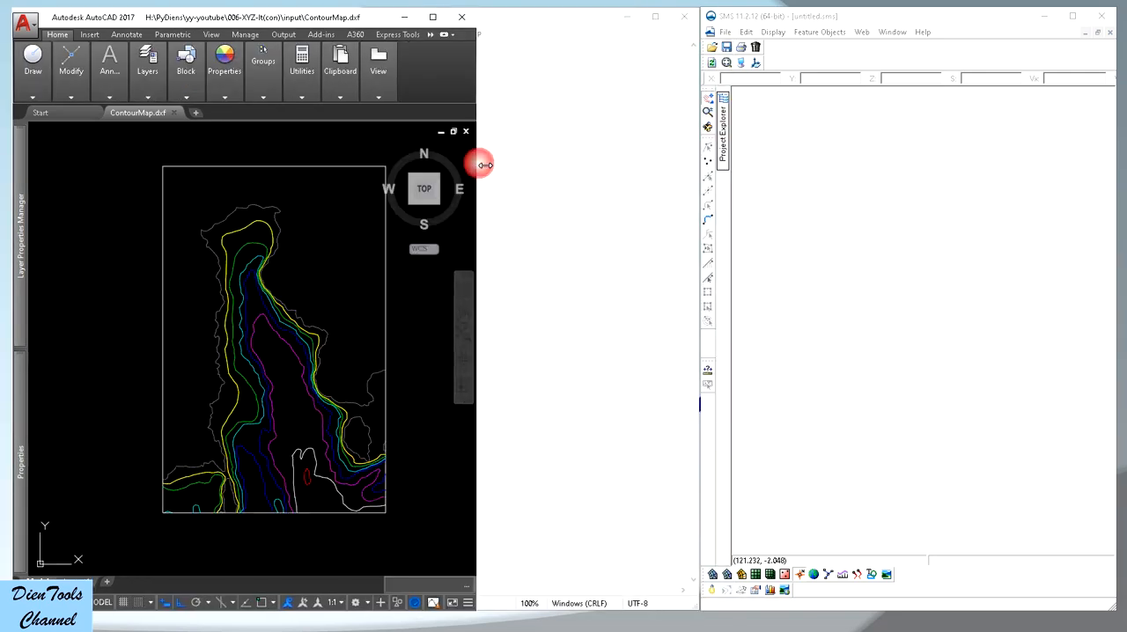
left_click(493, 631)
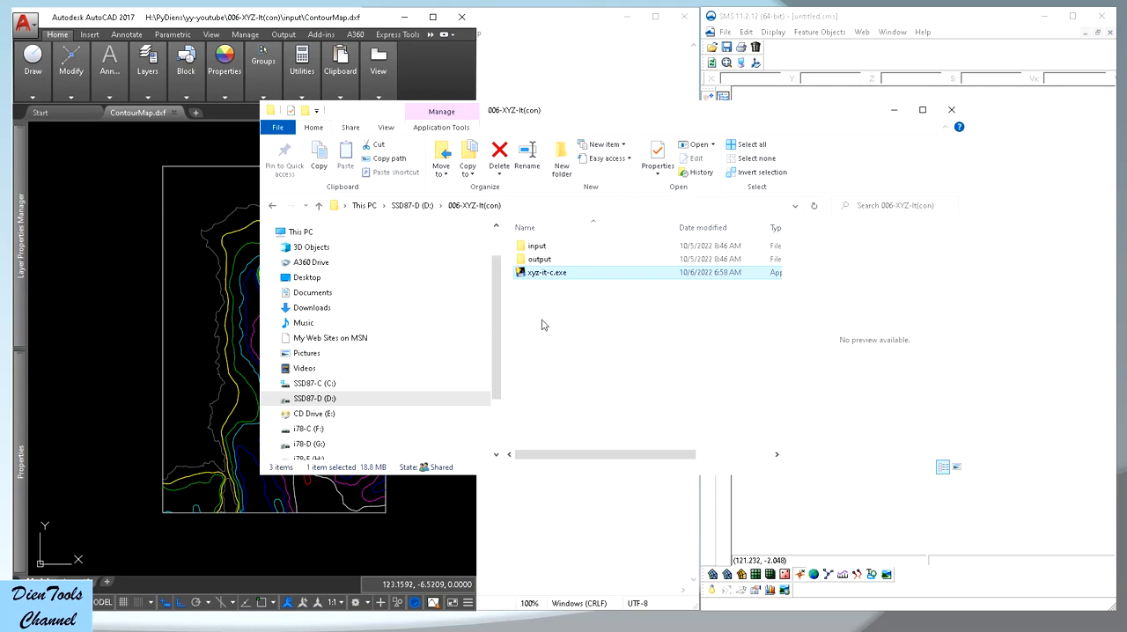
left_click(534, 250)
left_click(537, 263)
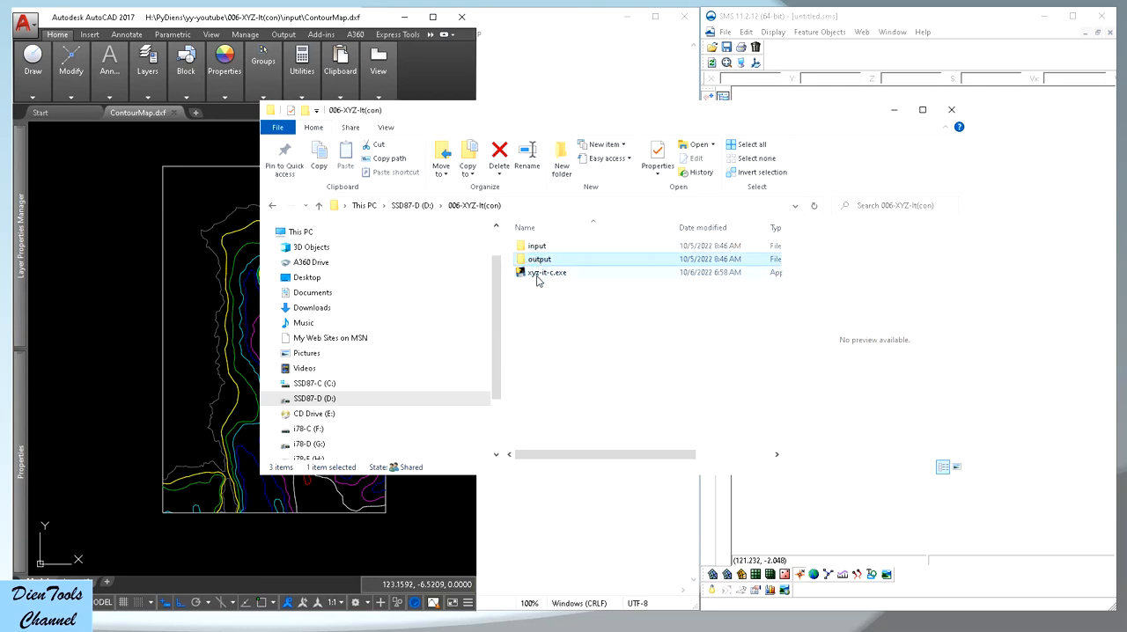
left_click(541, 279)
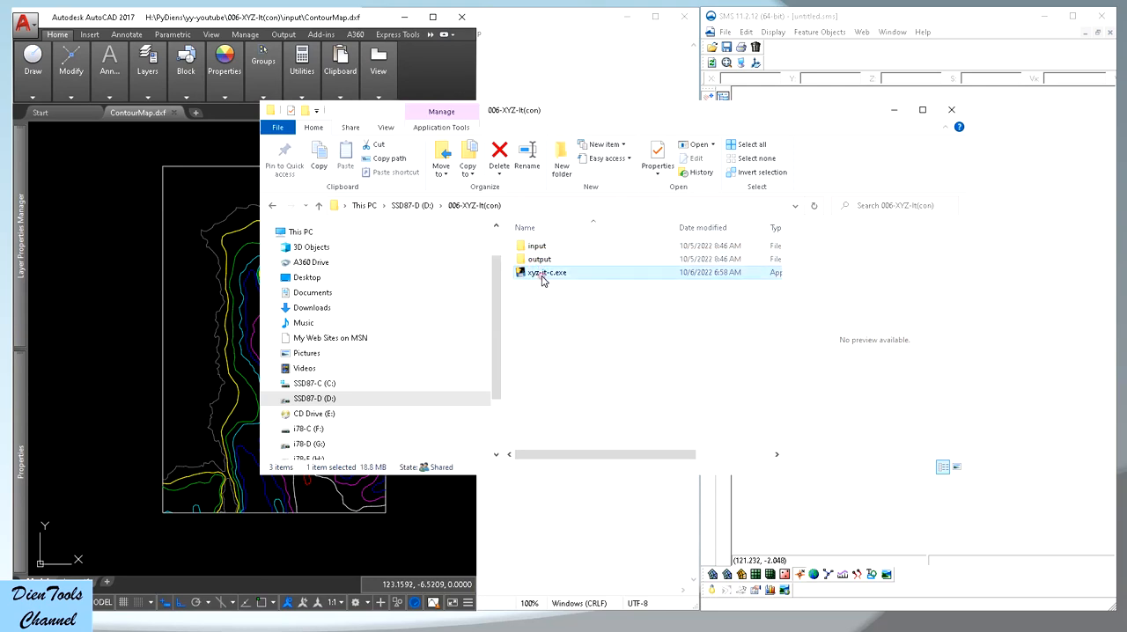
double_click(543, 279)
left_click_drag(314, 92, 377, 88)
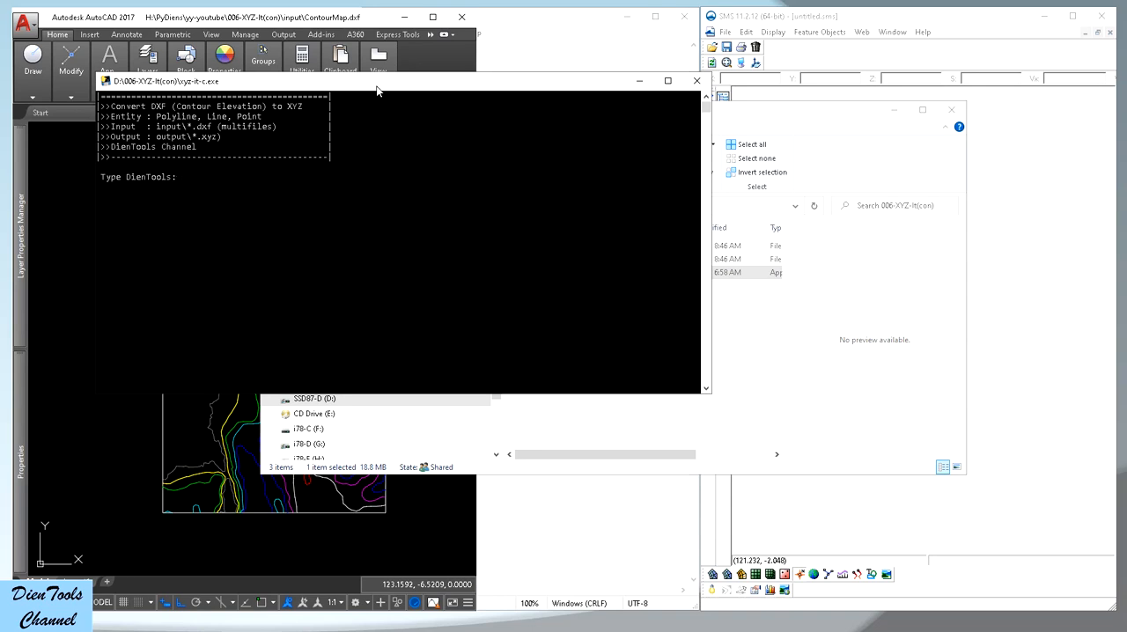
Convert the DXF to XYZ by entering DienTools, keeping the default elevation direction, choosing distance unit D and accepting the 1000.0 m vertex distribution
type("DienTools")
key("Return")
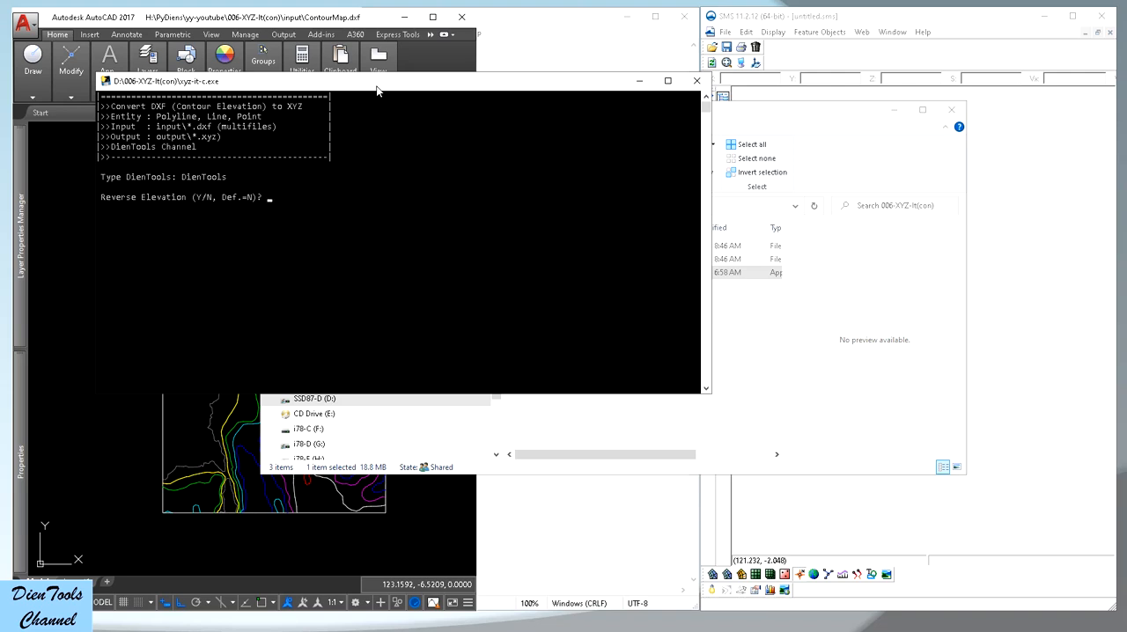
key("Return")
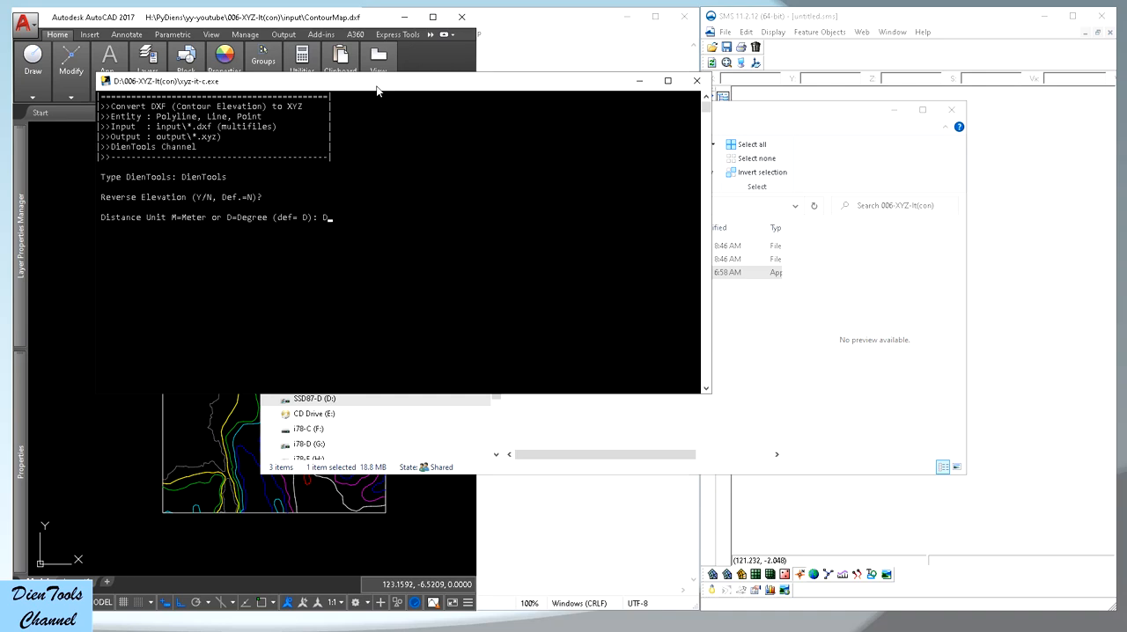
key("Return")
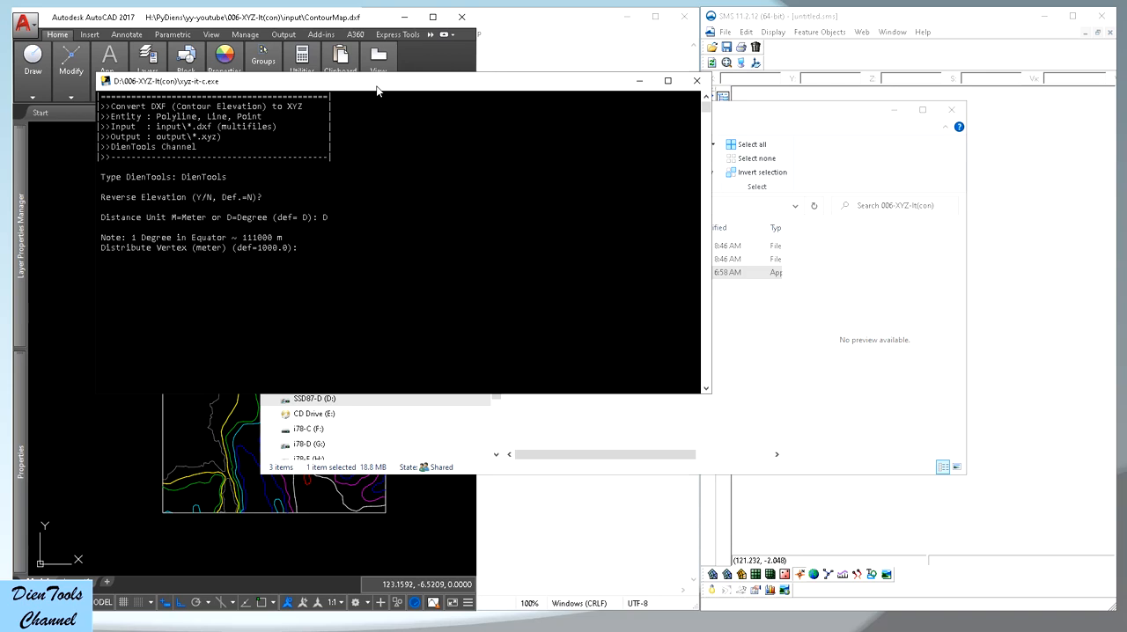
key("Return")
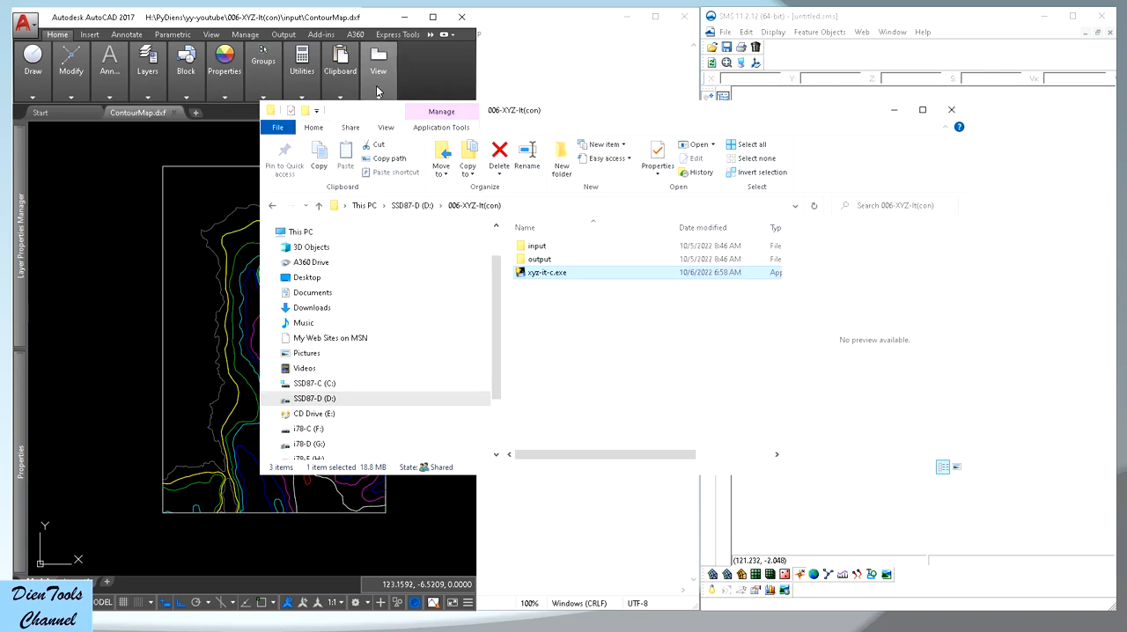
Switch to Notepad, open ContourMap.xyz from the output folder with all file types listed, and look through its coordinate rows
left_click(894, 111)
left_click(561, 31)
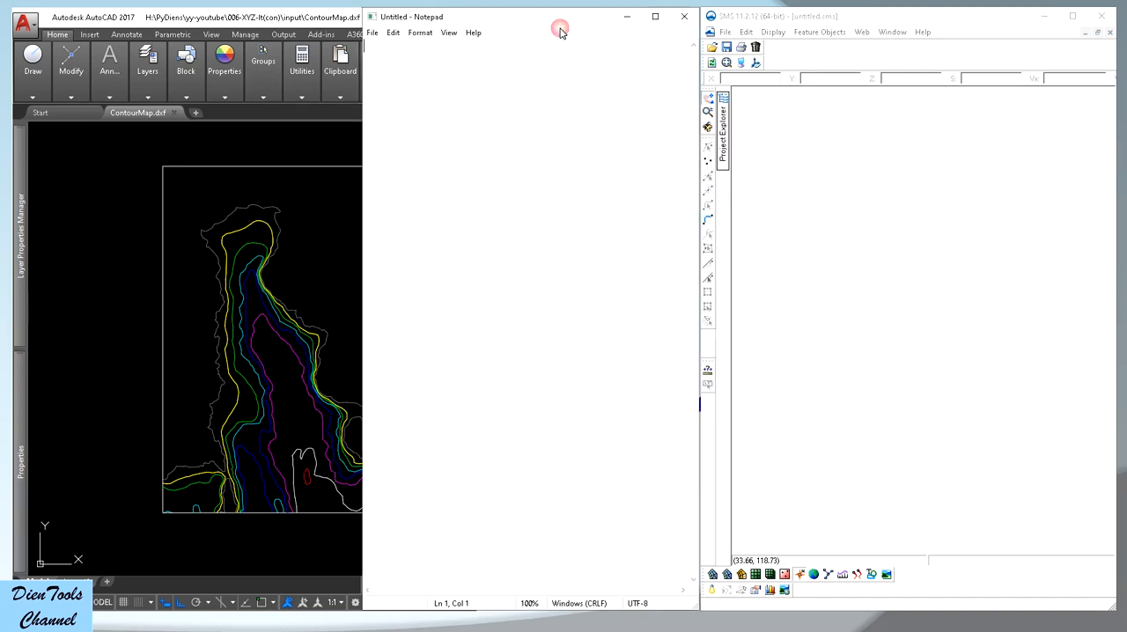
left_click(373, 36)
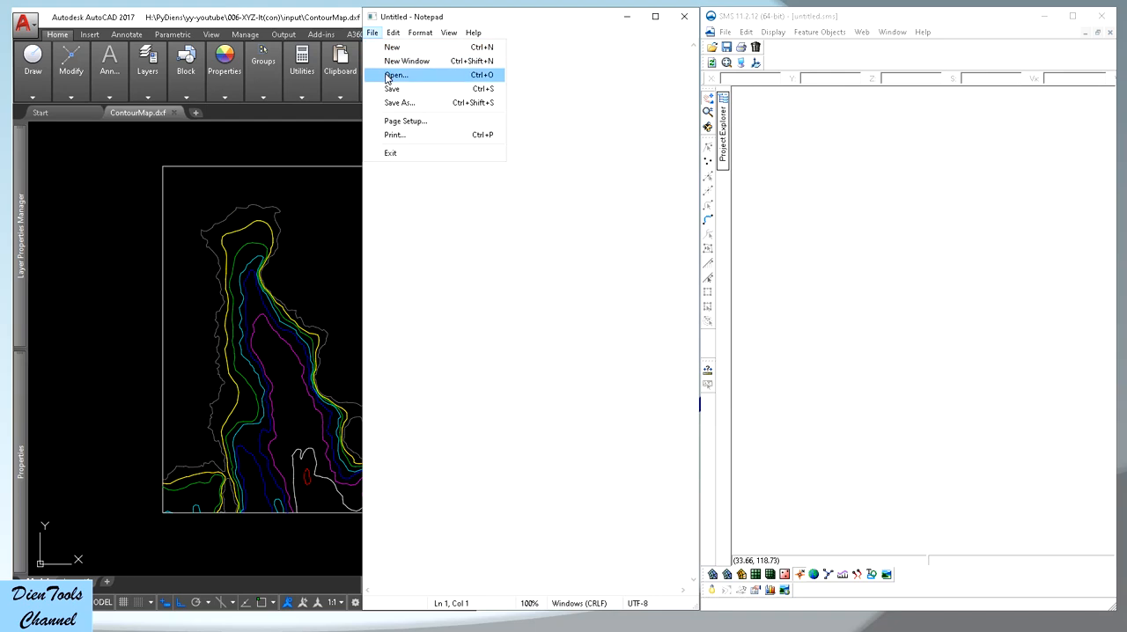
left_click(395, 75)
left_click(868, 340)
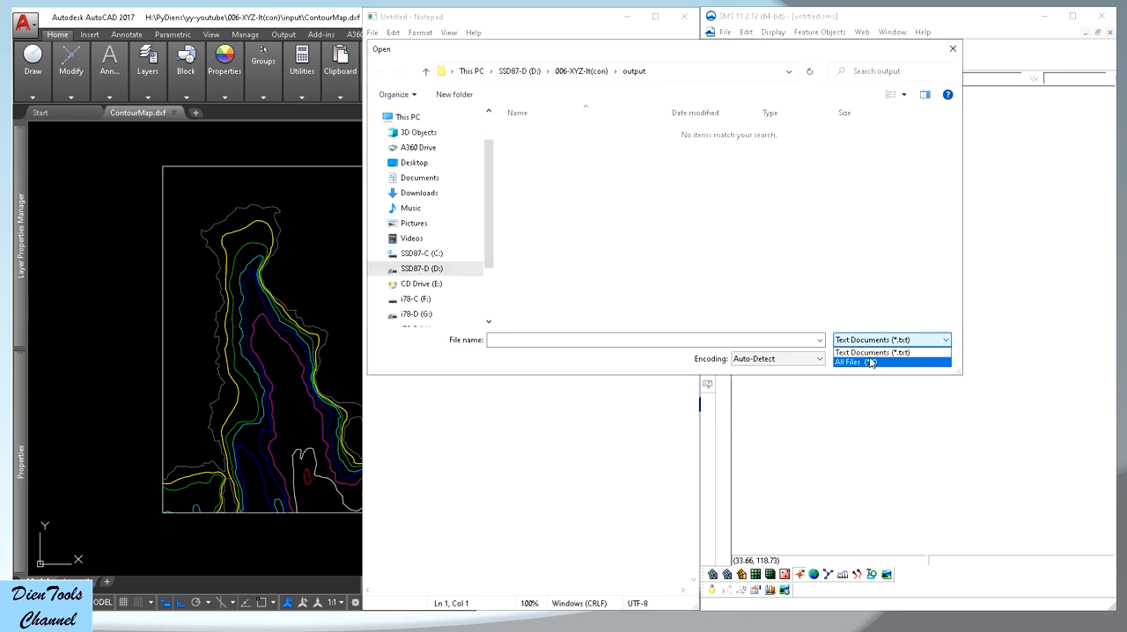
left_click(870, 362)
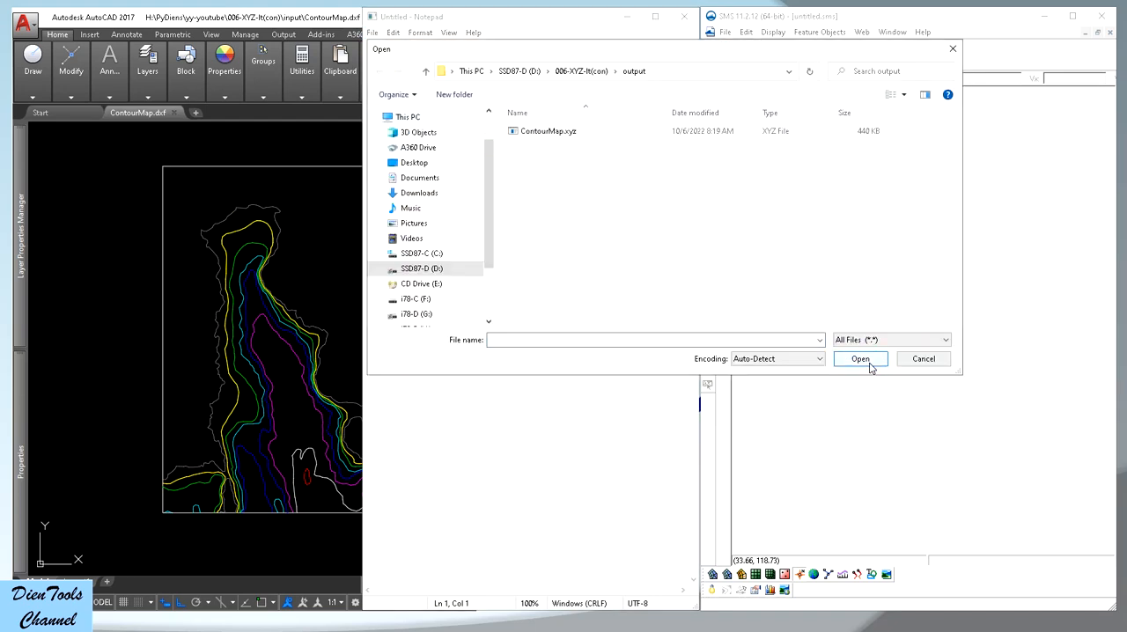
double_click(550, 132)
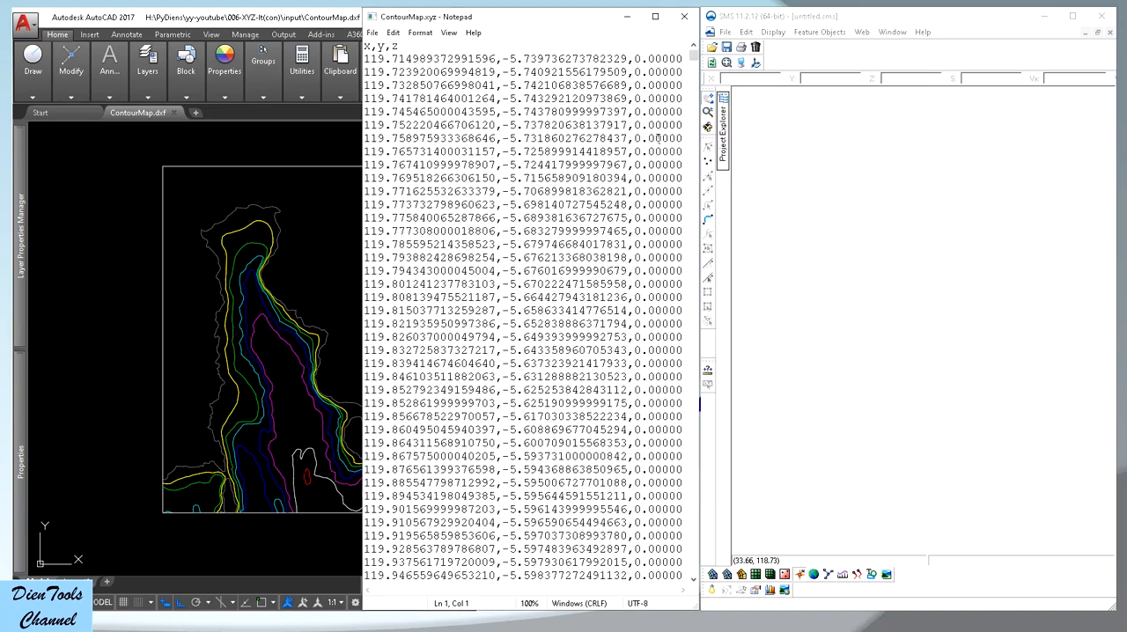
scroll(643, 131, "down", 20)
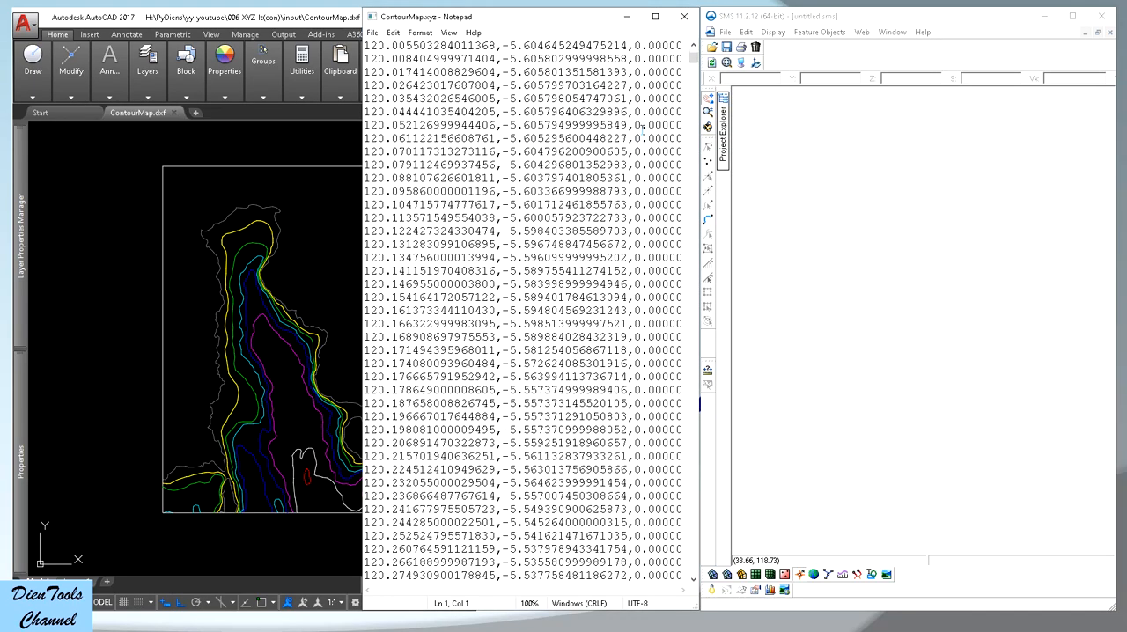
scroll(644, 130, "down", 3)
left_click_drag(694, 62, 696, 234)
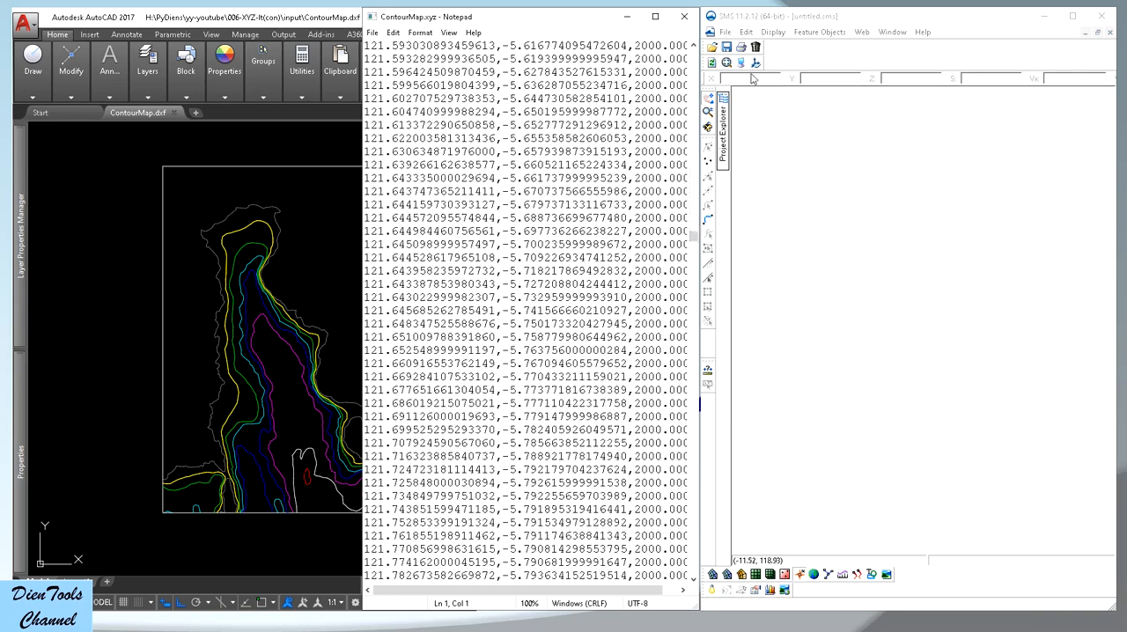
Switch to SMS and import ContourMap.xyz from the output folder as a comma-delimited, triangulated scatter set named ContourMap
left_click(805, 25)
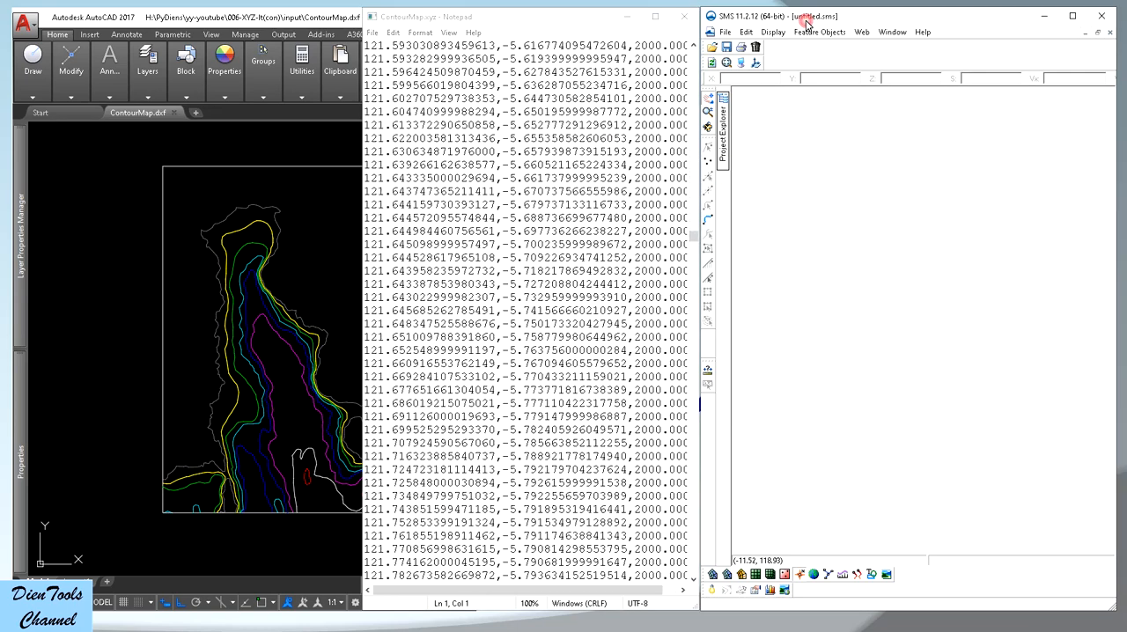
left_click(714, 50)
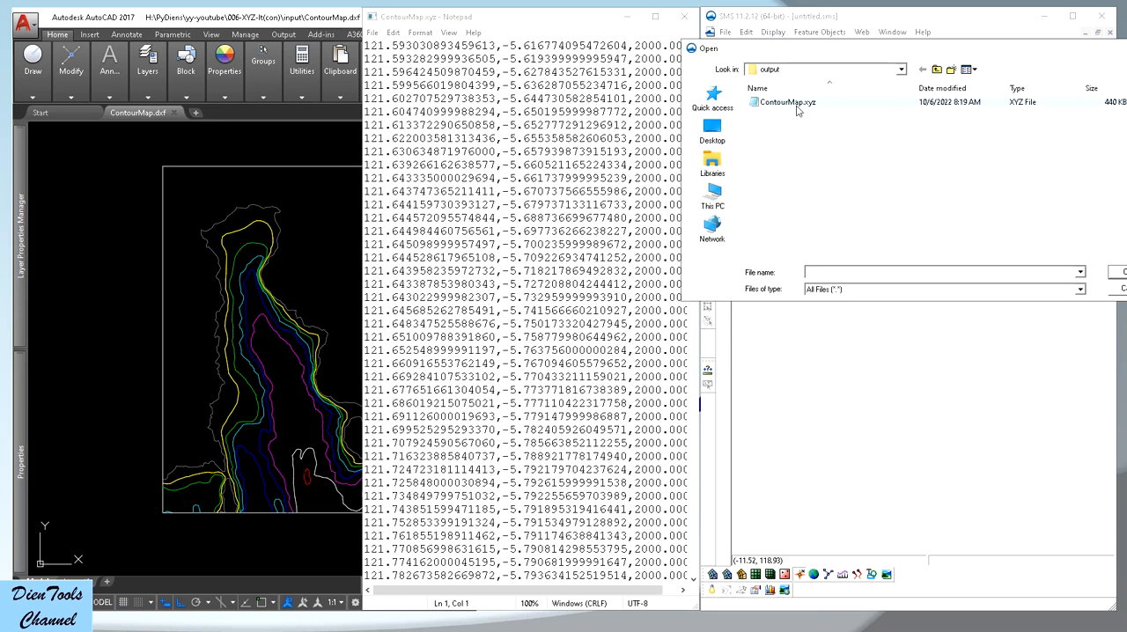
double_click(798, 108)
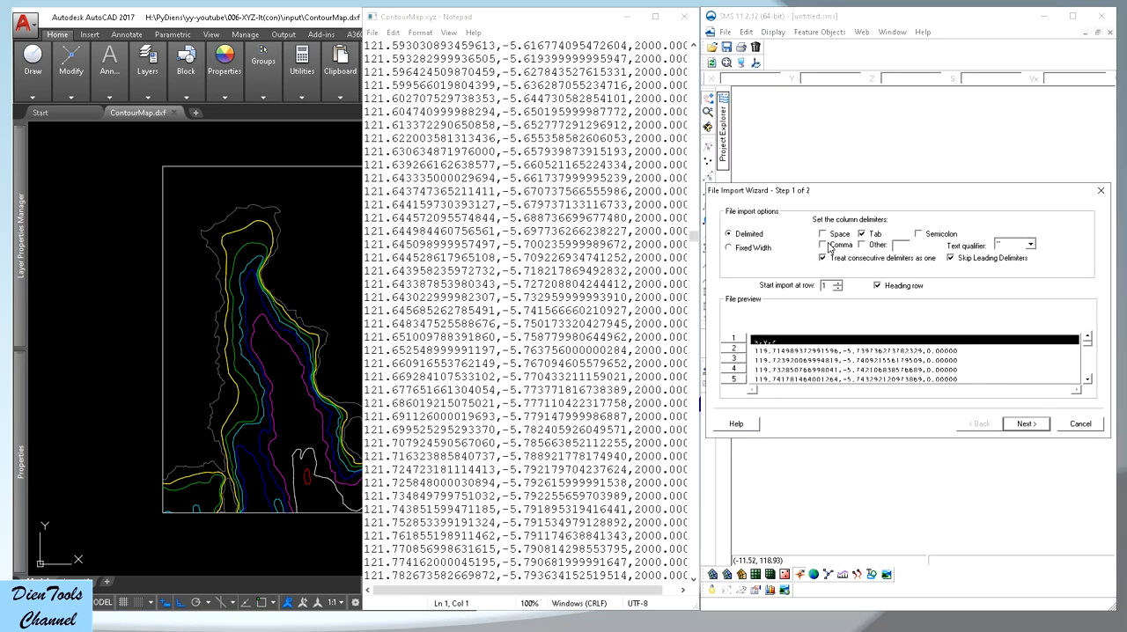
left_click(826, 246)
left_click(1024, 424)
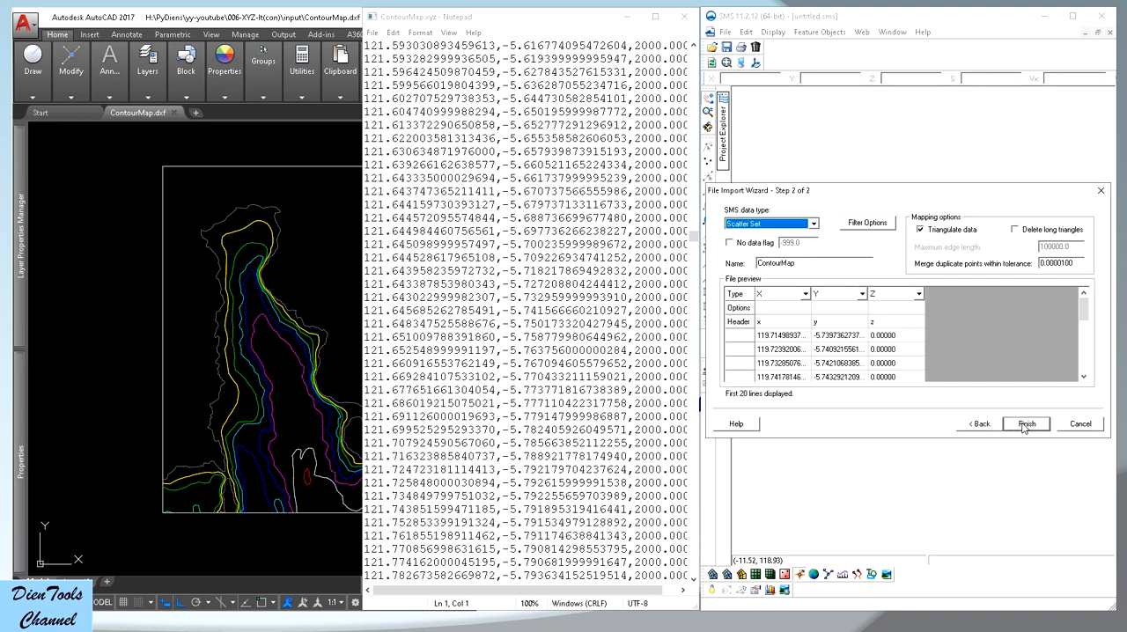
left_click(1024, 426)
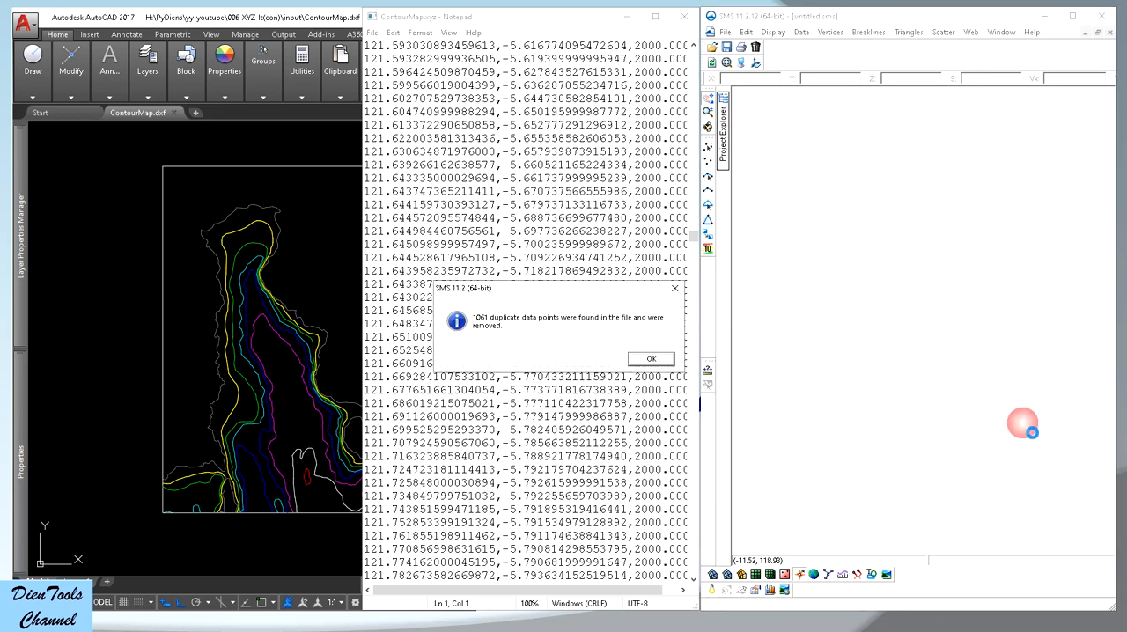
left_click(651, 361)
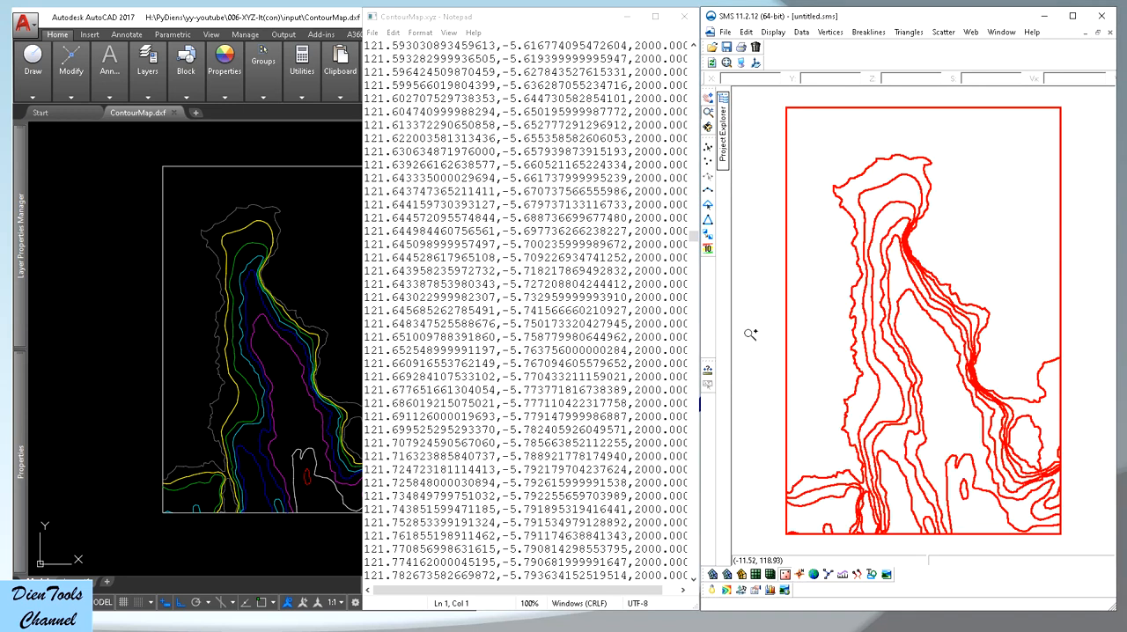
Check the coordinates of the scatter vertex at the boundary's upper-left corner and of its neighbour along the upper edge
left_click(804, 128)
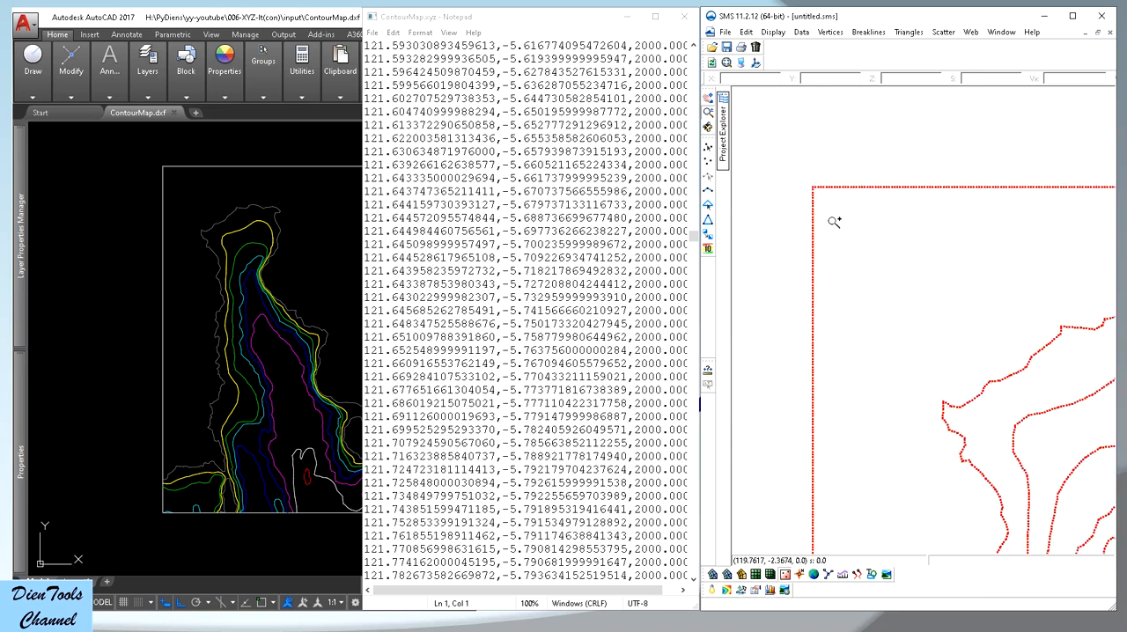
left_click(833, 183)
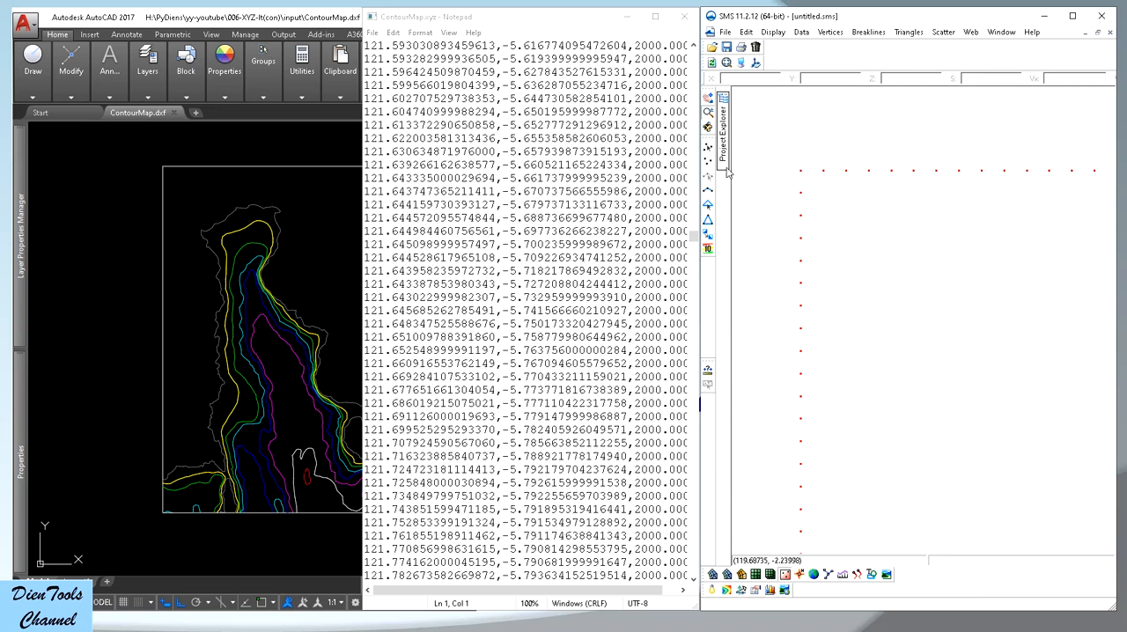
left_click(708, 148)
left_click(802, 172)
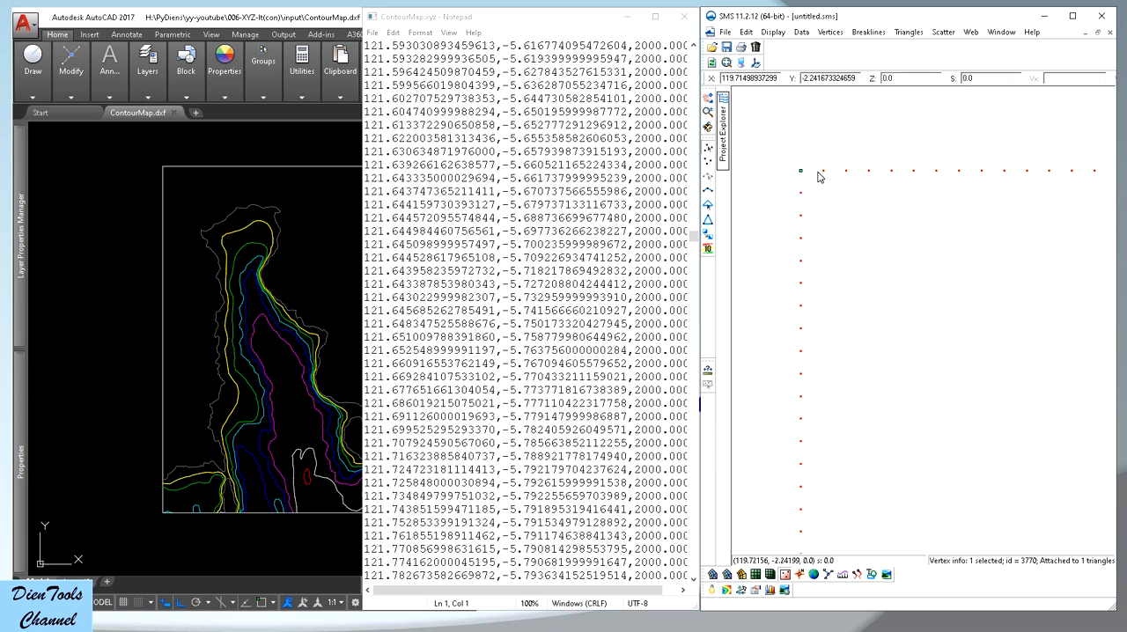
left_click(822, 172)
left_click(819, 181)
Examine the vertex spacing along the boundary and the northern contour lines of the scatter set
scroll(793, 185, "down", 3)
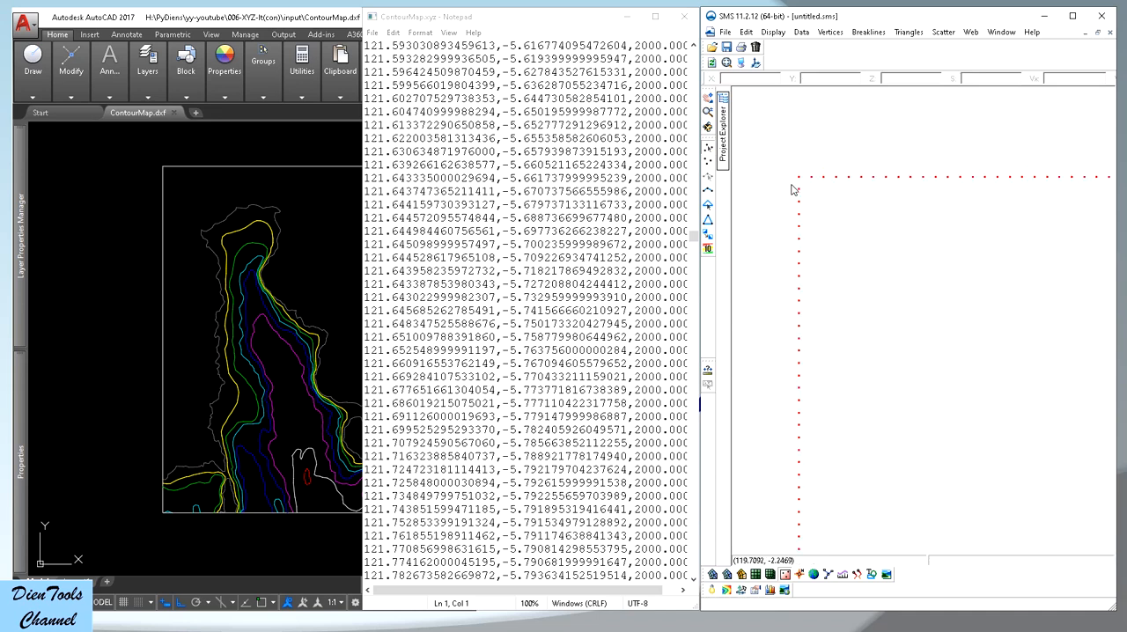
scroll(792, 186, "down", 10)
scroll(982, 300, "up", 3)
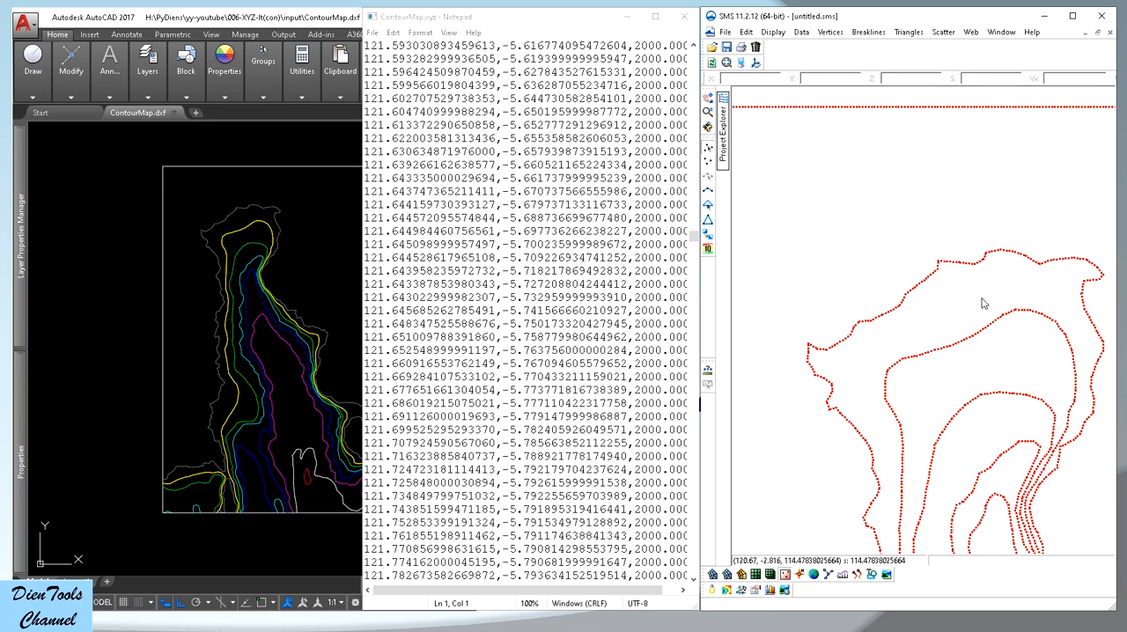
scroll(983, 304, "up", 5)
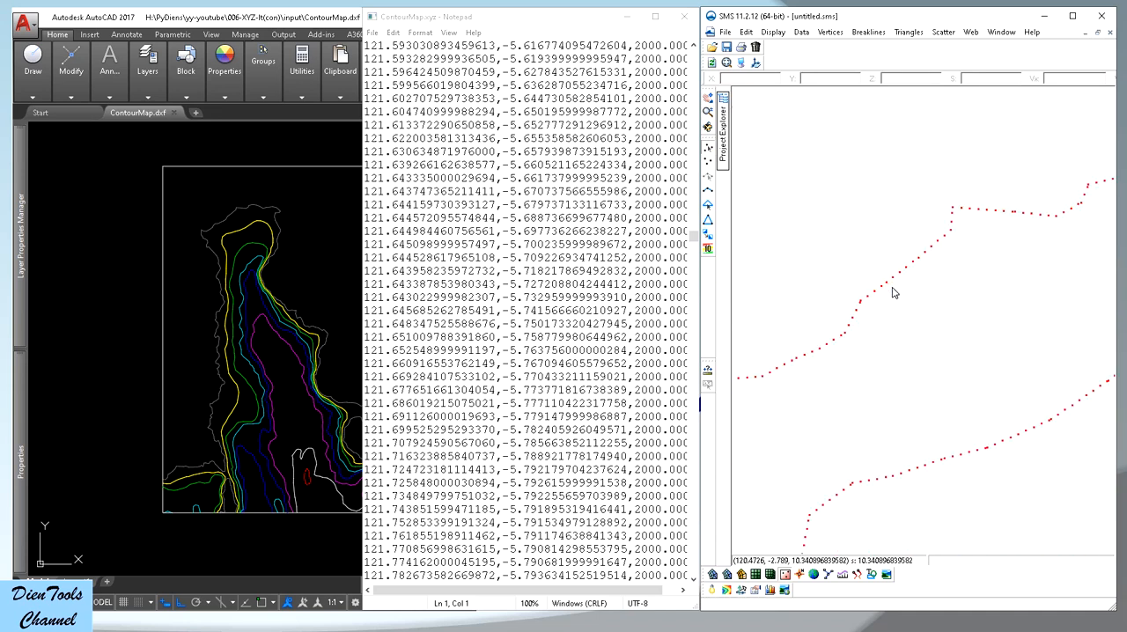
scroll(894, 290, "up", 2)
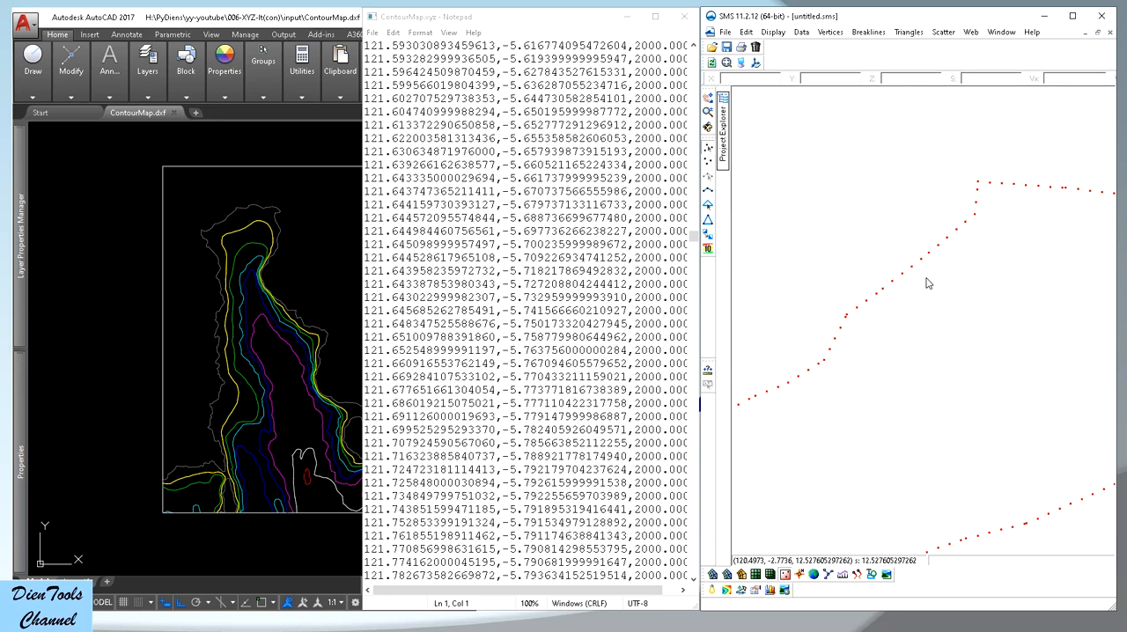
scroll(883, 294, "down", 3)
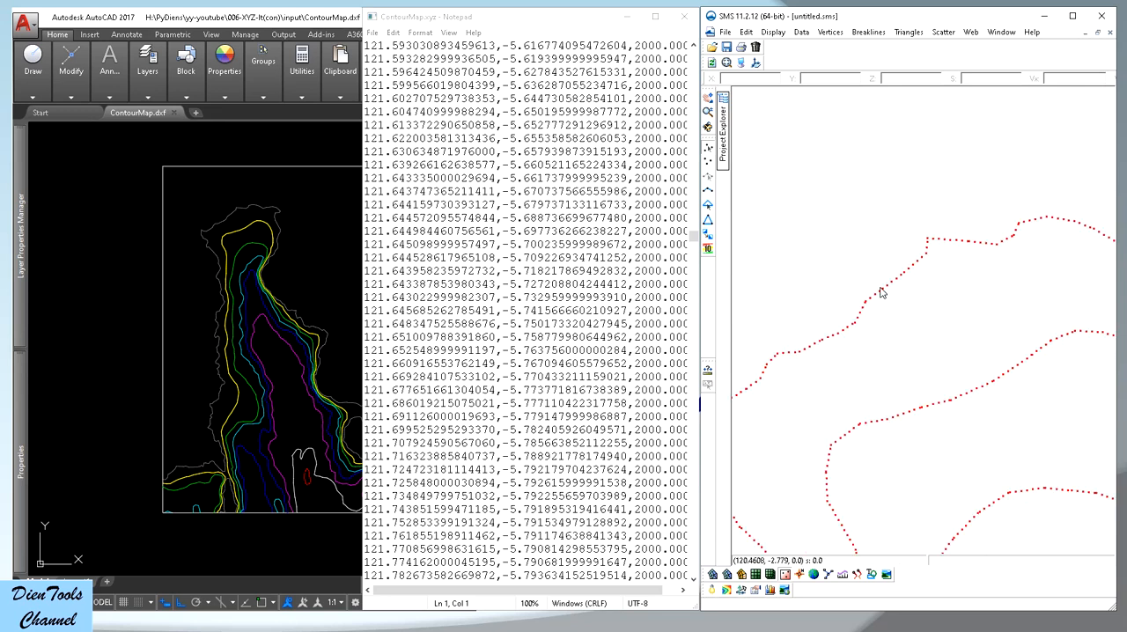
scroll(882, 293, "down", 4)
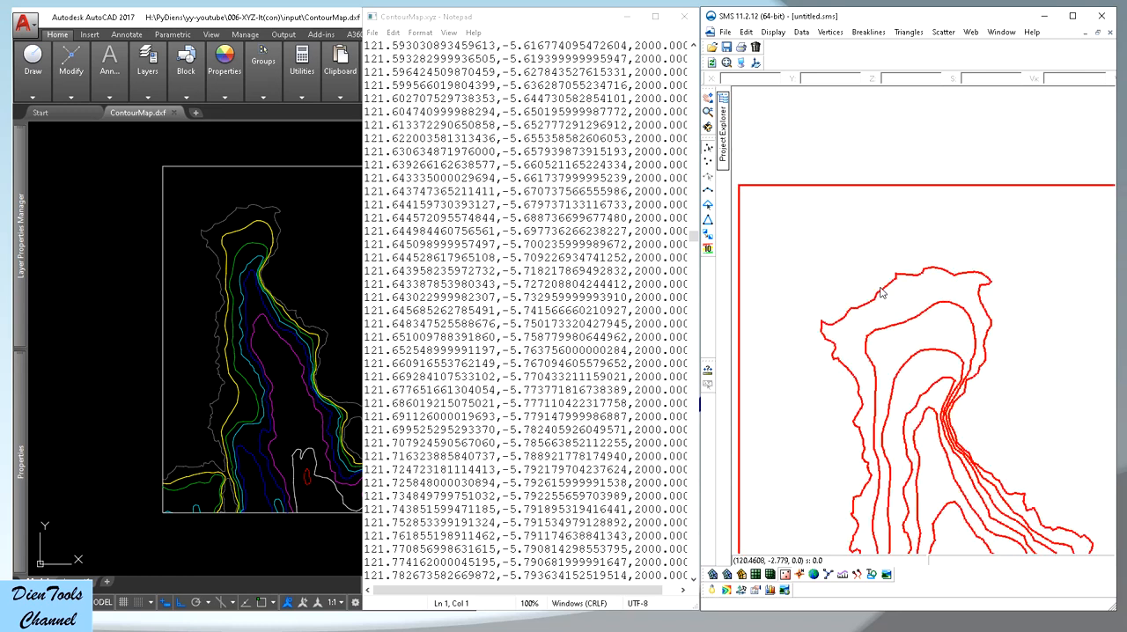
Examine the overall extent of the scatter set and the vertex spacing near the boundary's upper-left corner
scroll(883, 293, "down", 3)
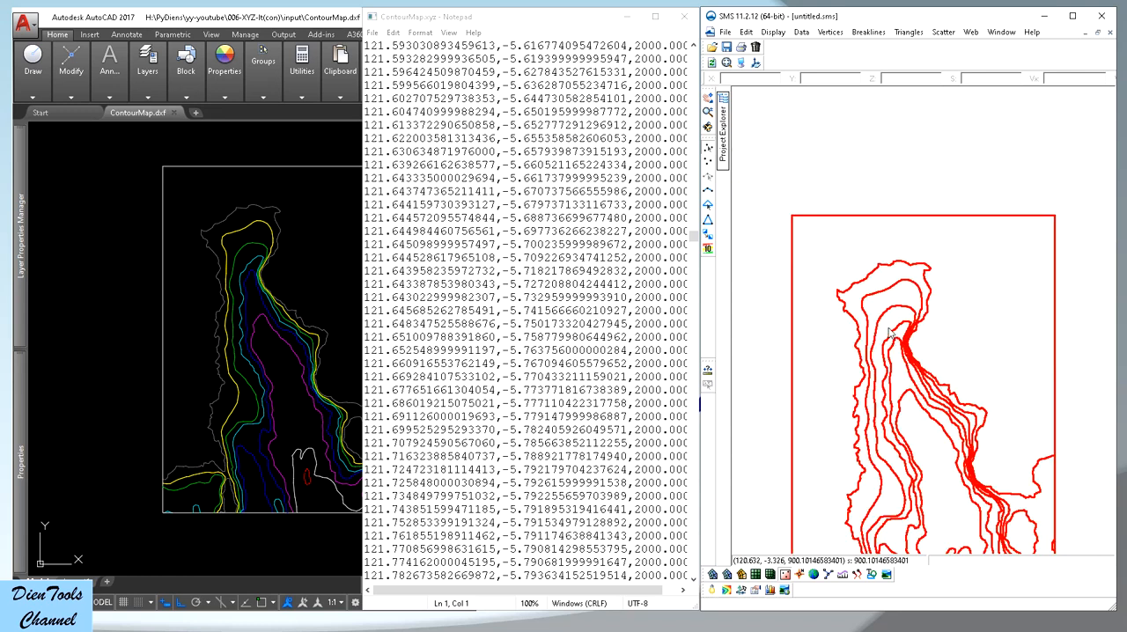
scroll(883, 292, "down", 3)
scroll(914, 376, "up", 3)
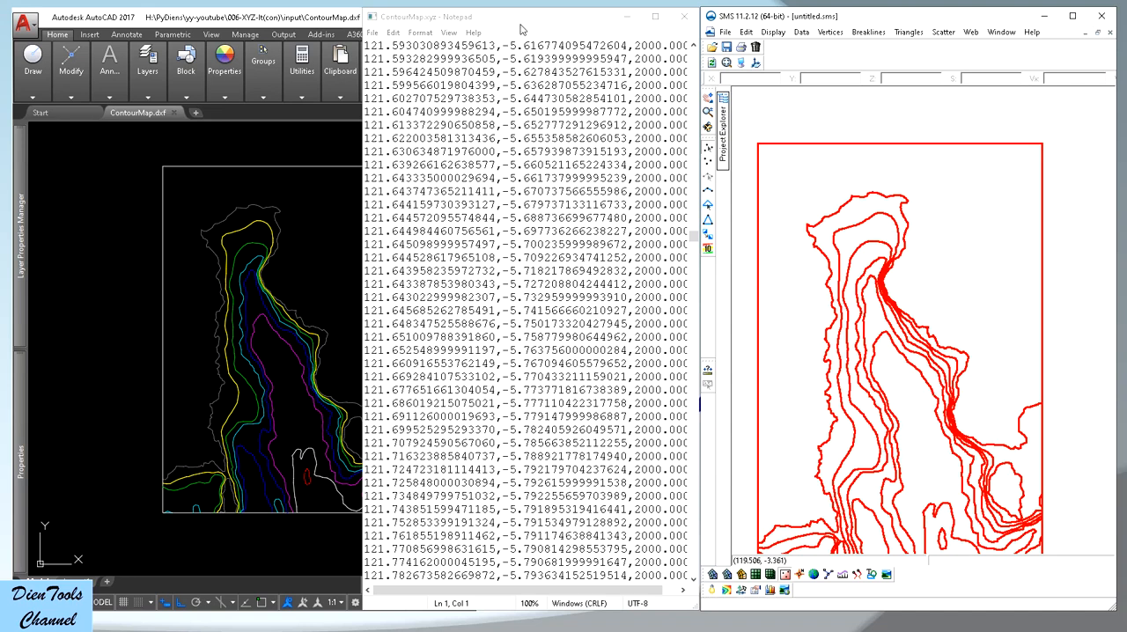
scroll(778, 166, "up", 5)
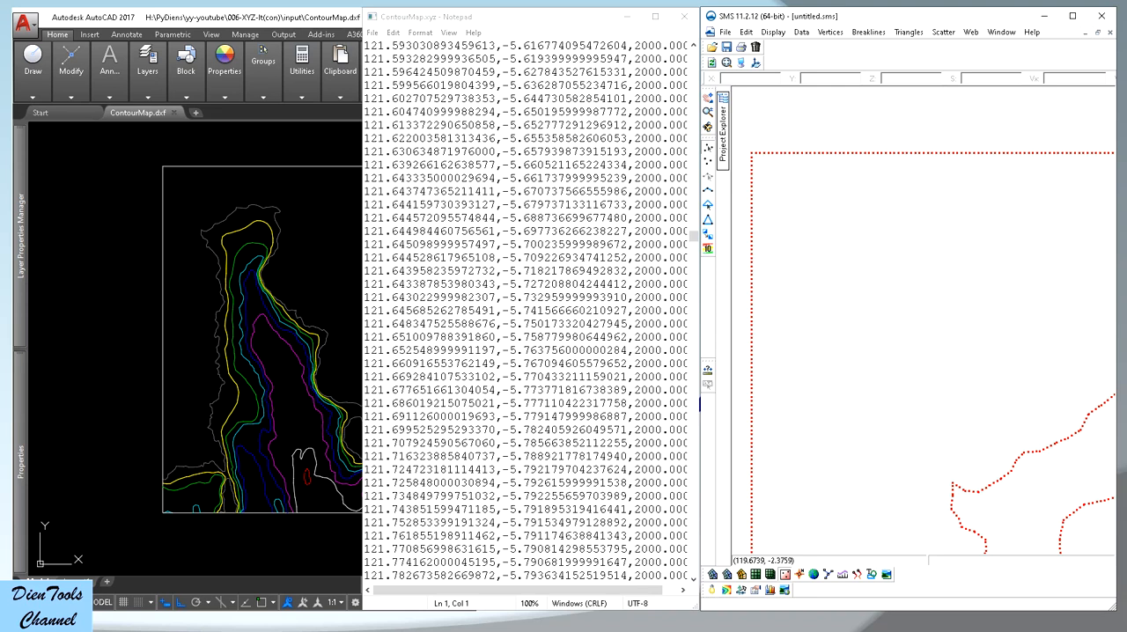
Switch to File Explorer and rerun xyz-it-c.exe, answering the first prompt with DienTools and keeping the default of no elevation reversal
key("alt+Tab")
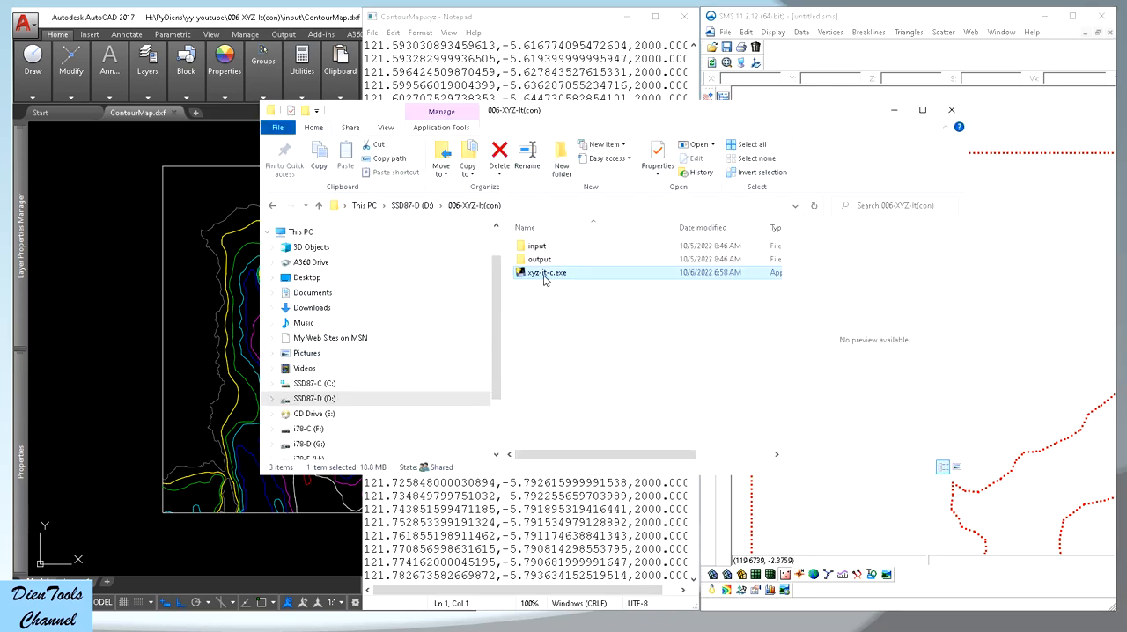
double_click(546, 274)
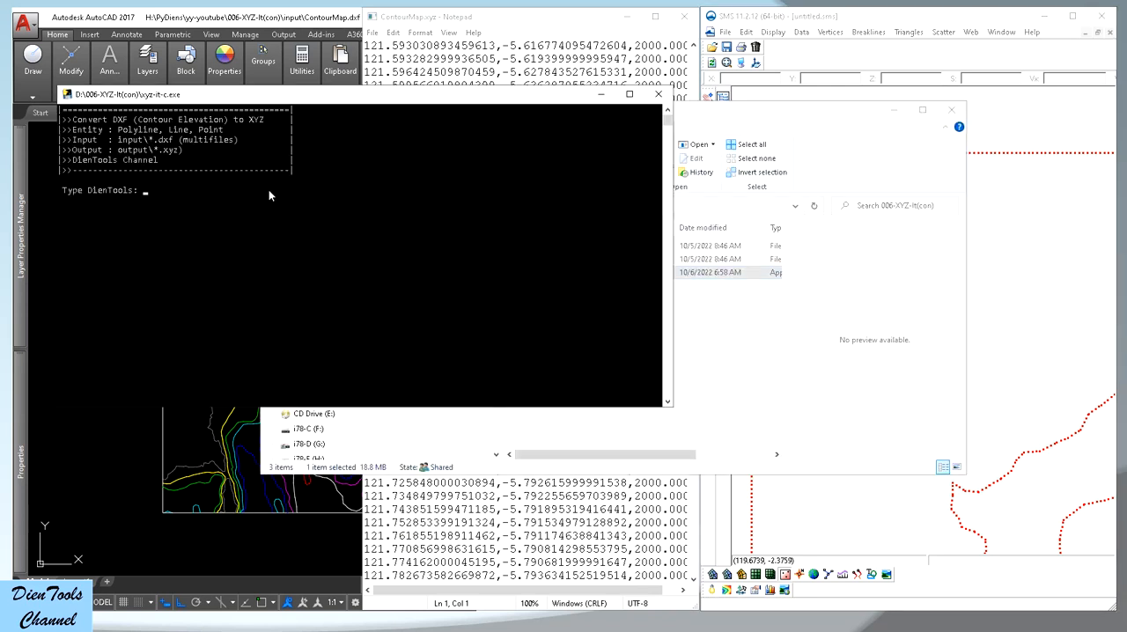
type("DienTools")
key("Return")
Keep the default degree distance unit and run the conversion with a vertex distribution of 10000 metres
key("Return")
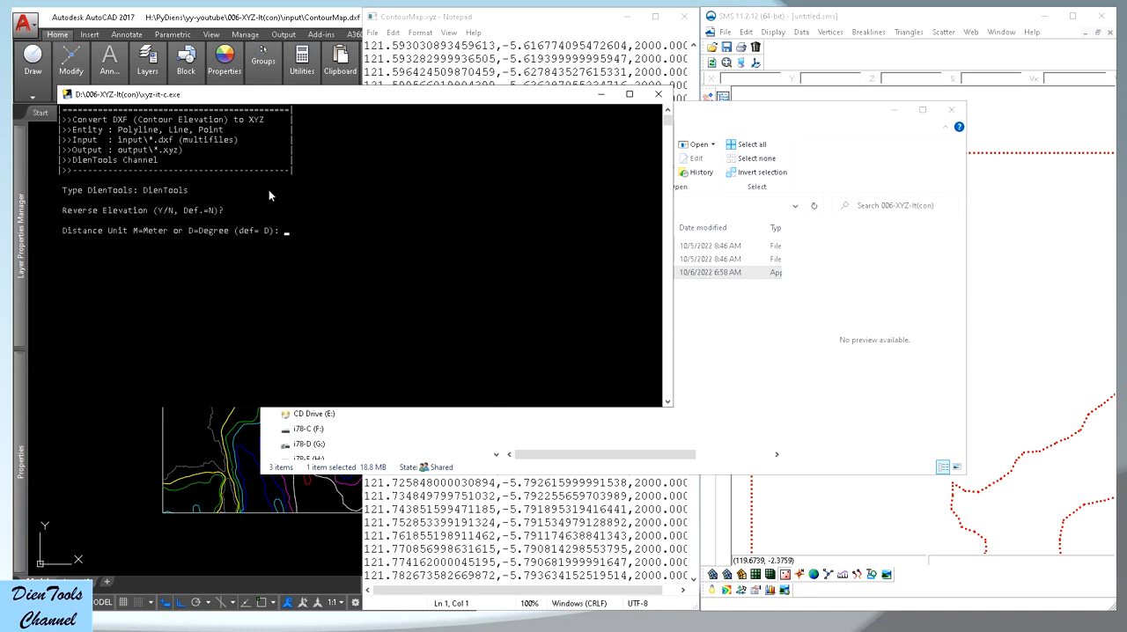
key("Return")
type("10000")
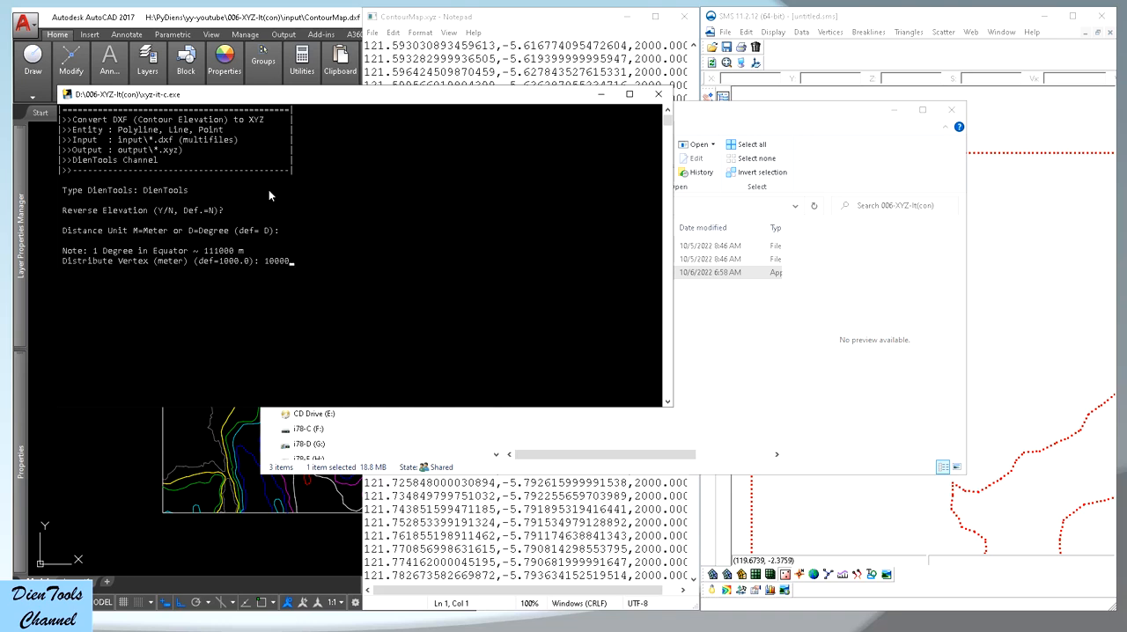
key("Left")
left_click(295, 261)
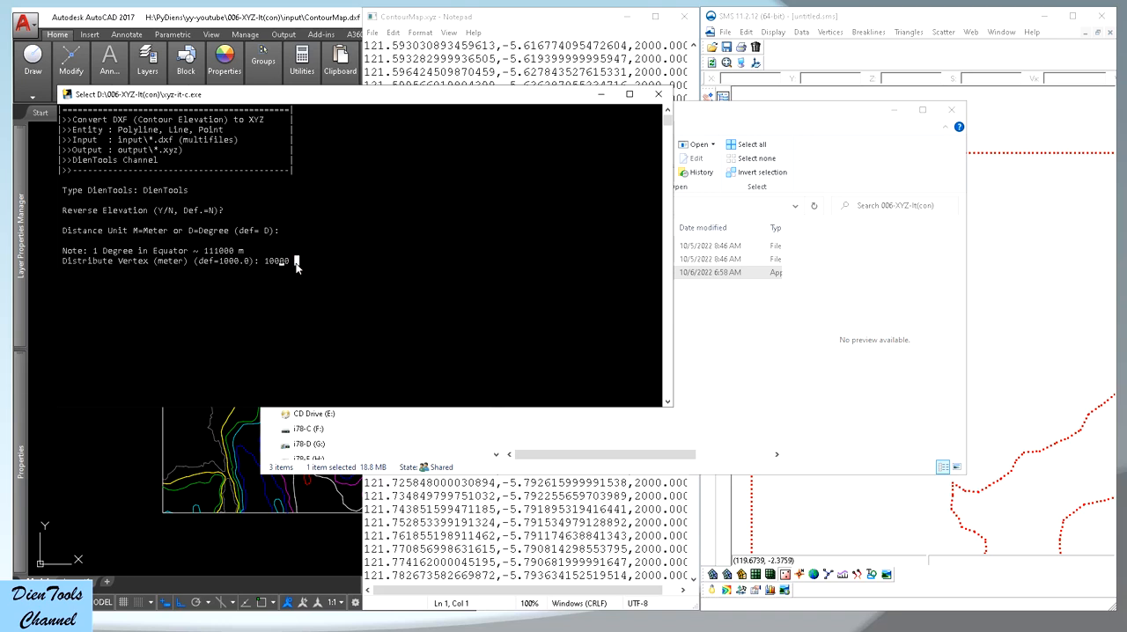
key("Left")
key("Return")
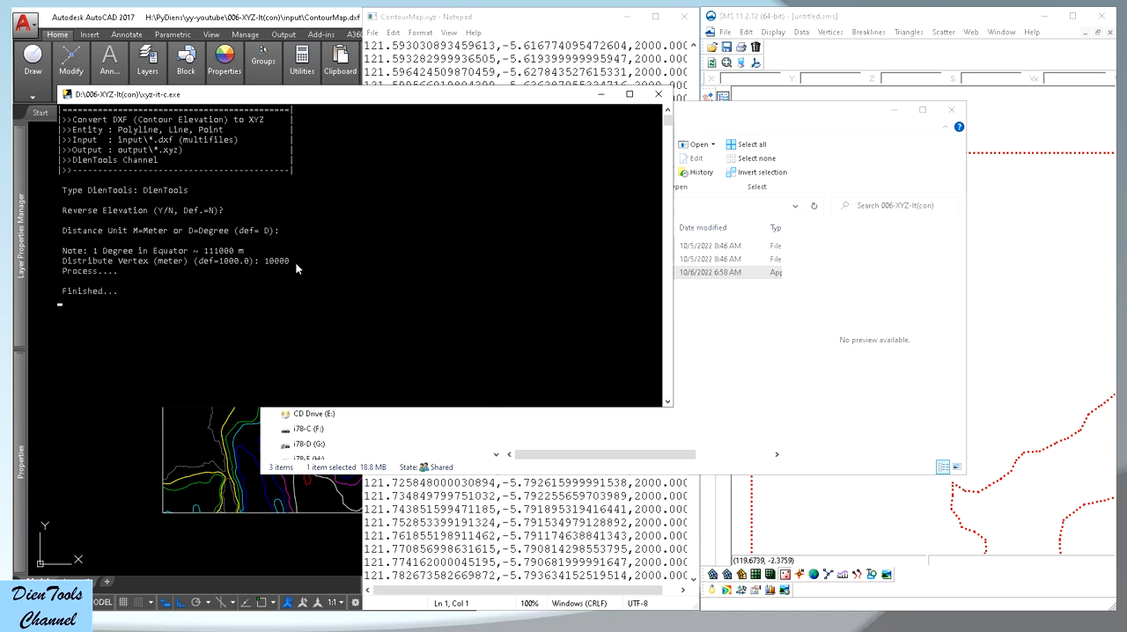
Switch to Notepad and reopen the regenerated ContourMap.xyz from the output folder with all file types listed
left_click(553, 16)
left_click(373, 32)
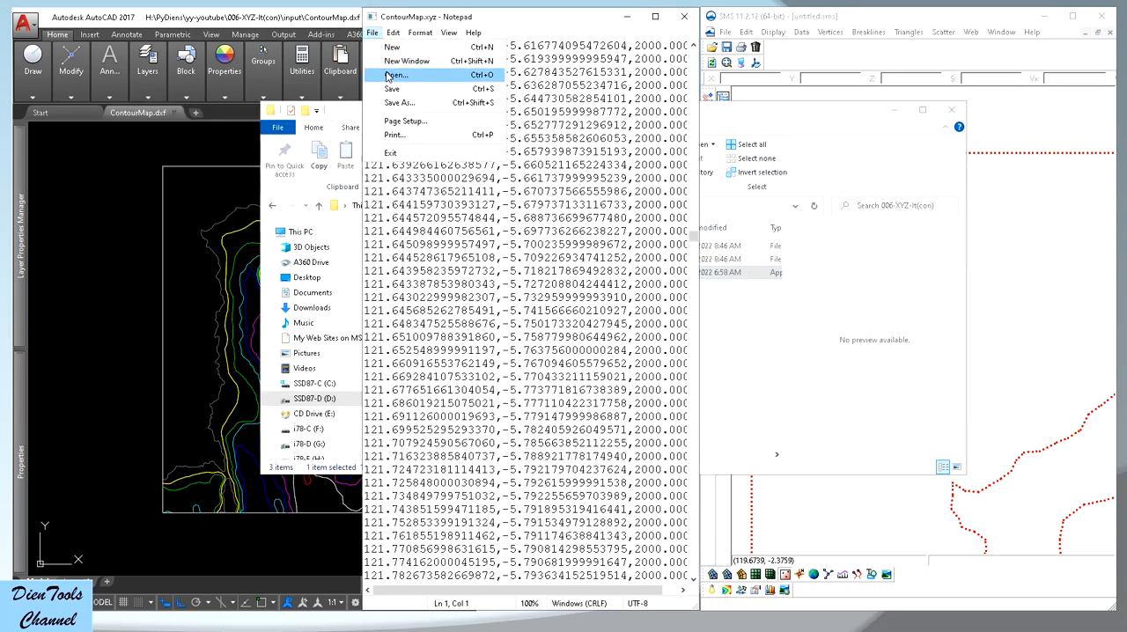
left_click(394, 75)
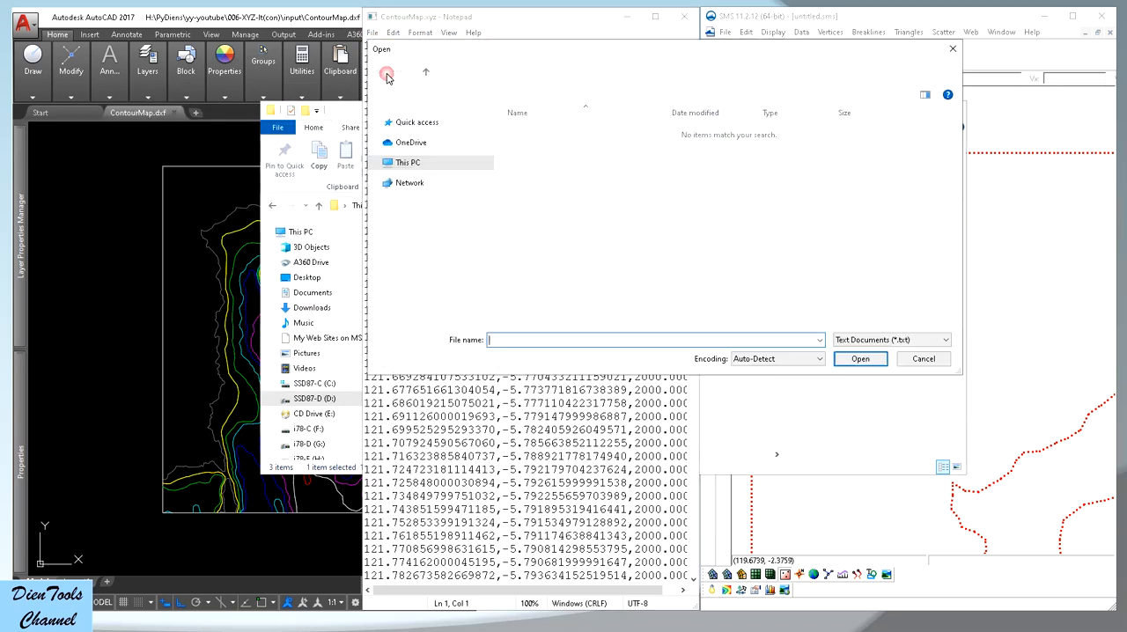
left_click(891, 340)
left_click(859, 355)
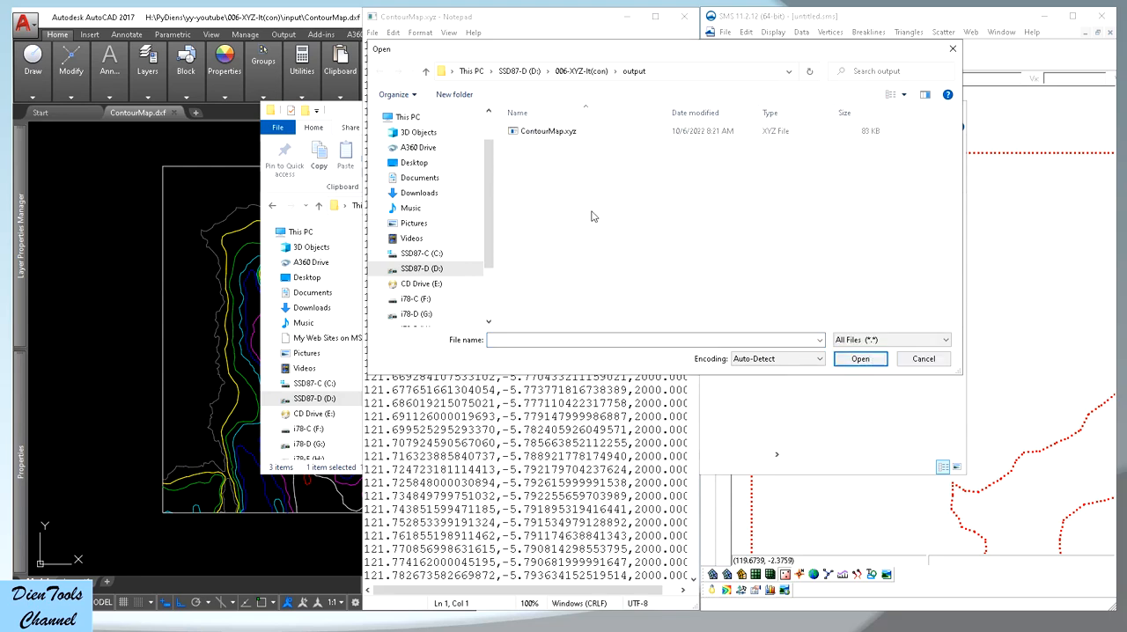
double_click(548, 132)
mouse_move(692, 69)
left_mouse_down()
mouse_move(692, 252)
mouse_move(692, 53)
left_mouse_up()
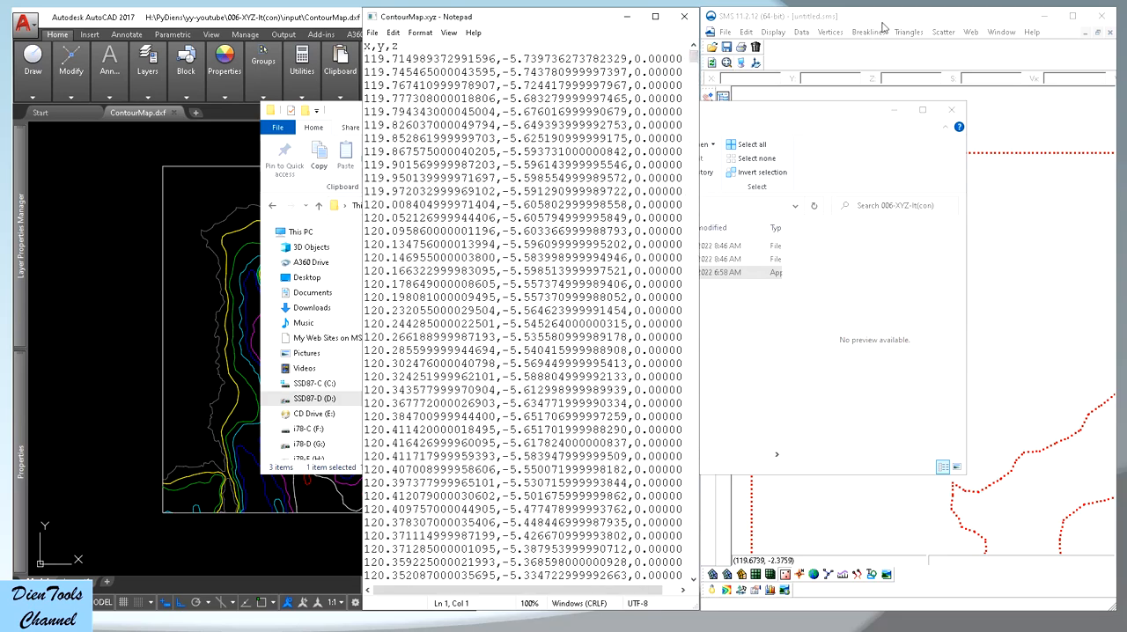
Switch to SMS and import the regenerated ContourMap.xyz as a comma-delimited, triangulated scatter set with a heading row
left_click(887, 61)
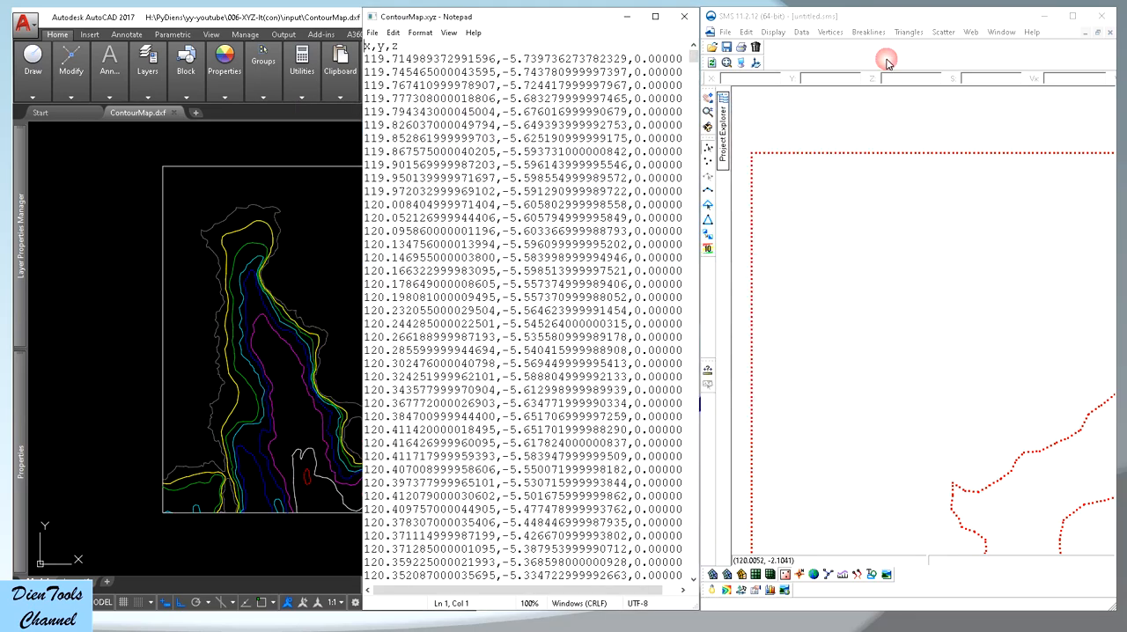
left_click(712, 48)
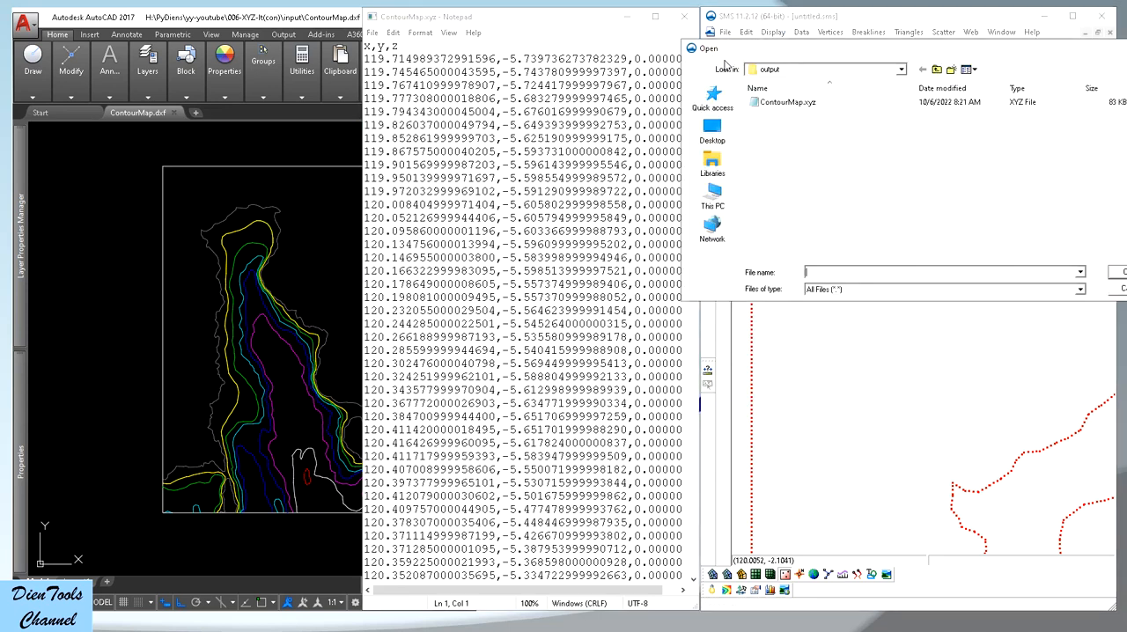
double_click(790, 104)
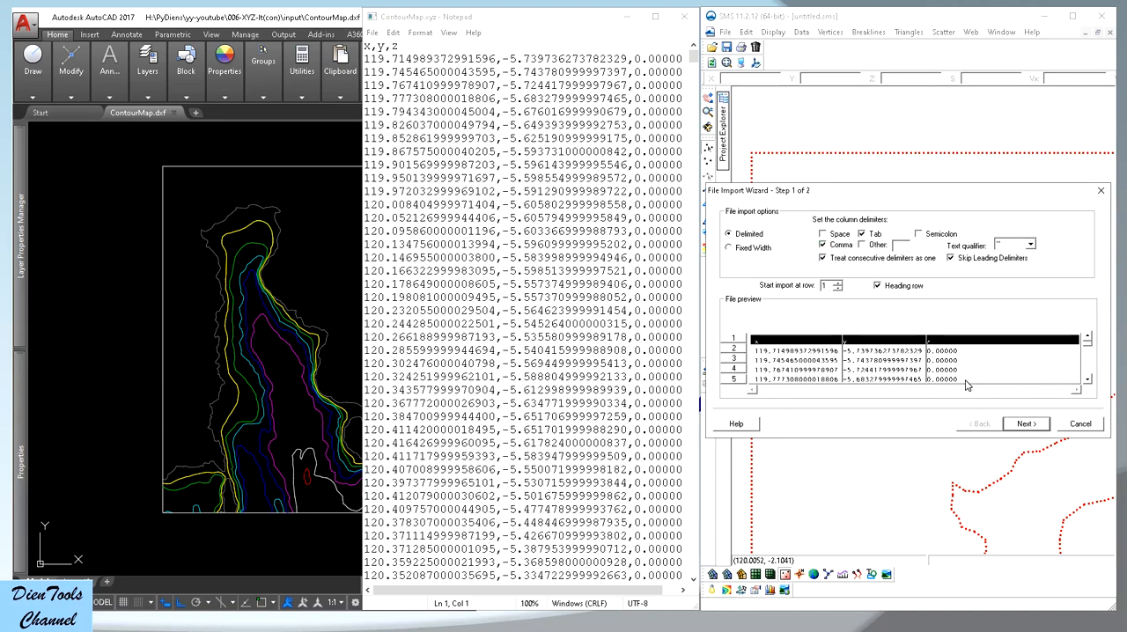
left_click(1026, 424)
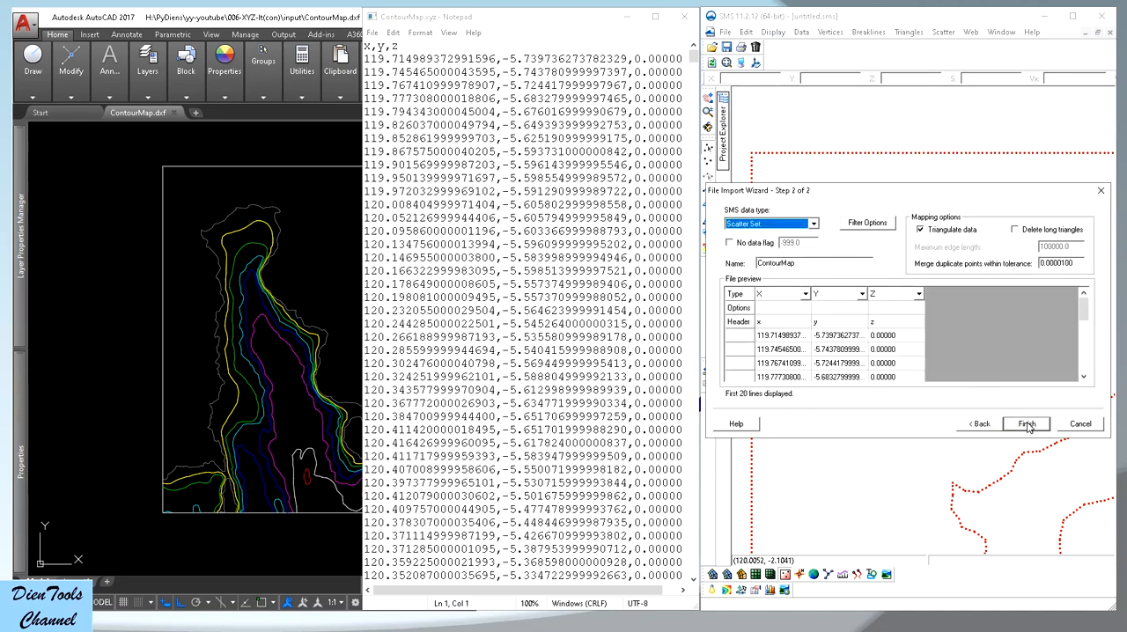
left_click(1027, 425)
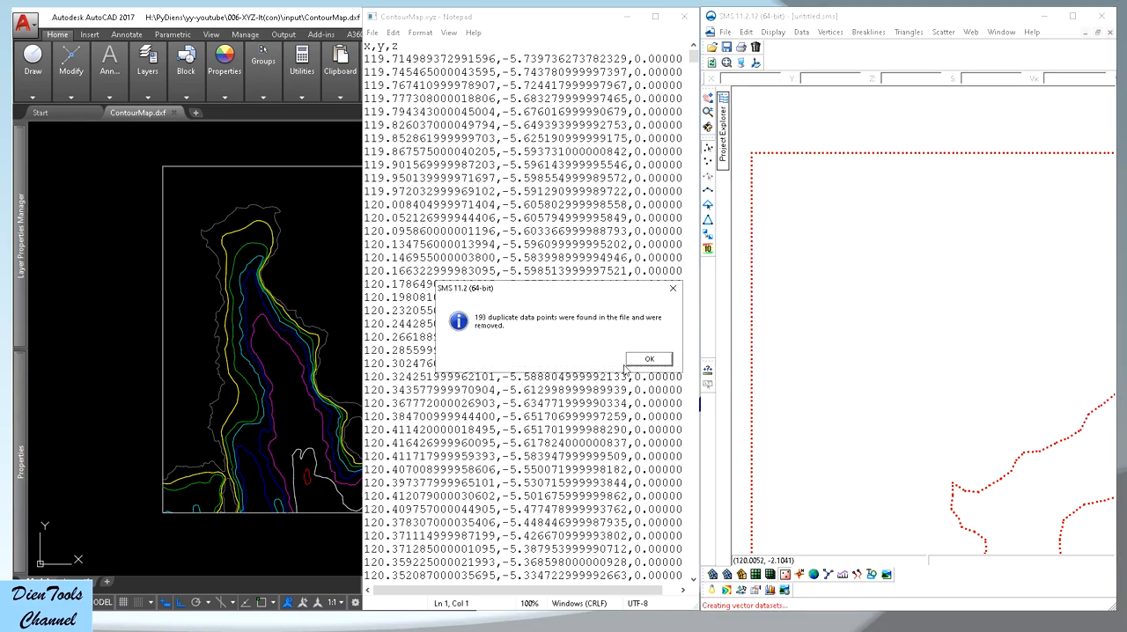
left_click(651, 359)
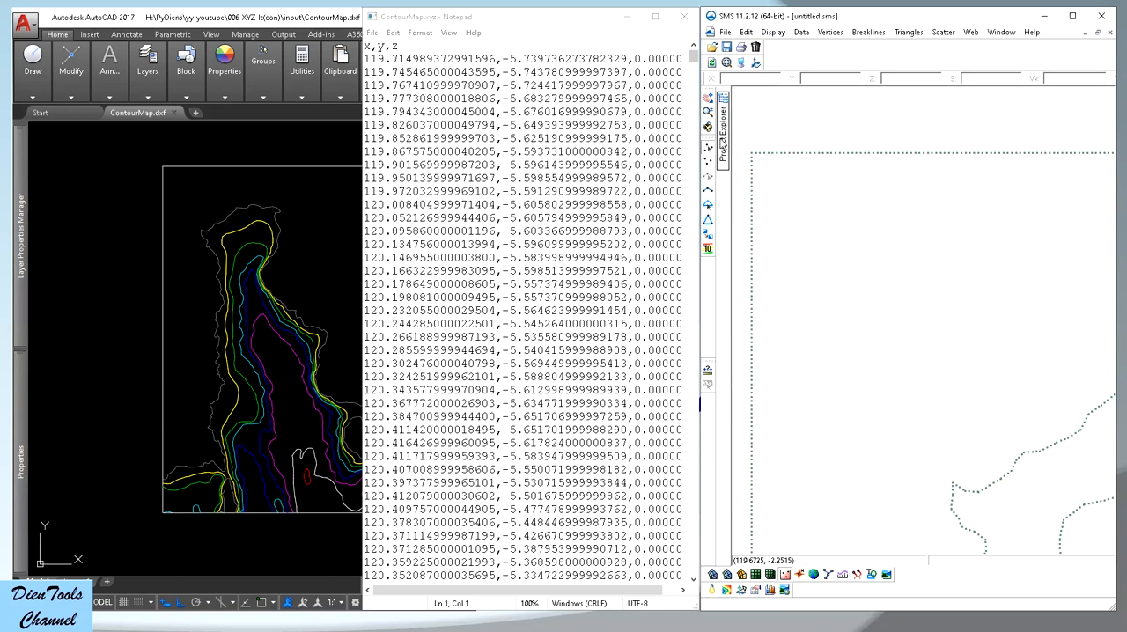
Hide the original ContourMap scatter set and select the ContourMap (2) scatter set
left_click(723, 140)
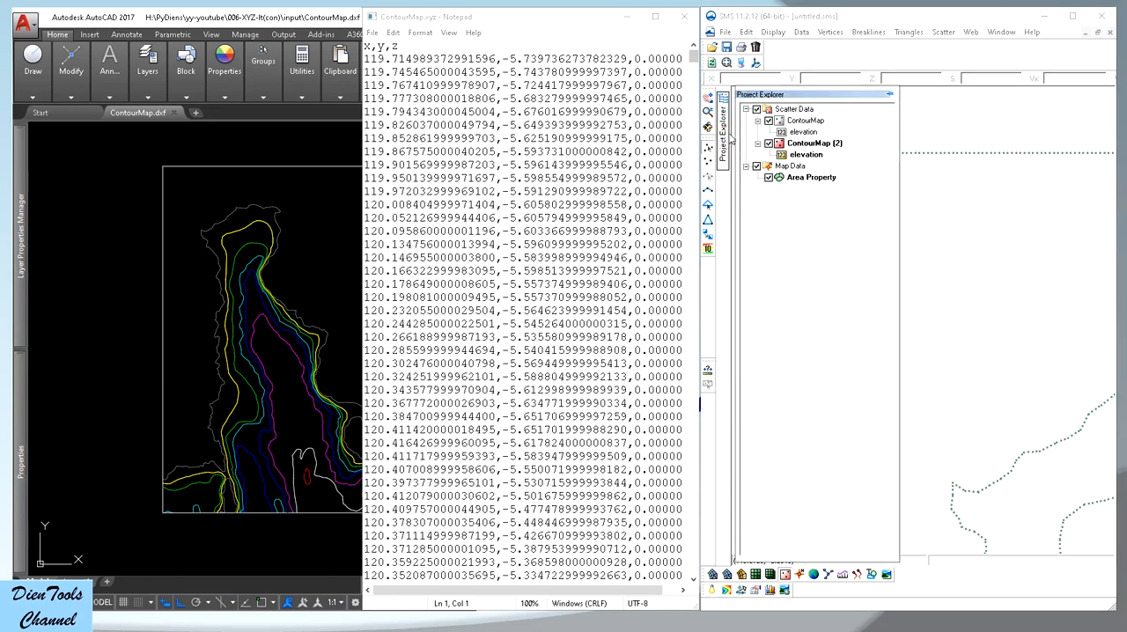
left_click(769, 120)
left_click(806, 144)
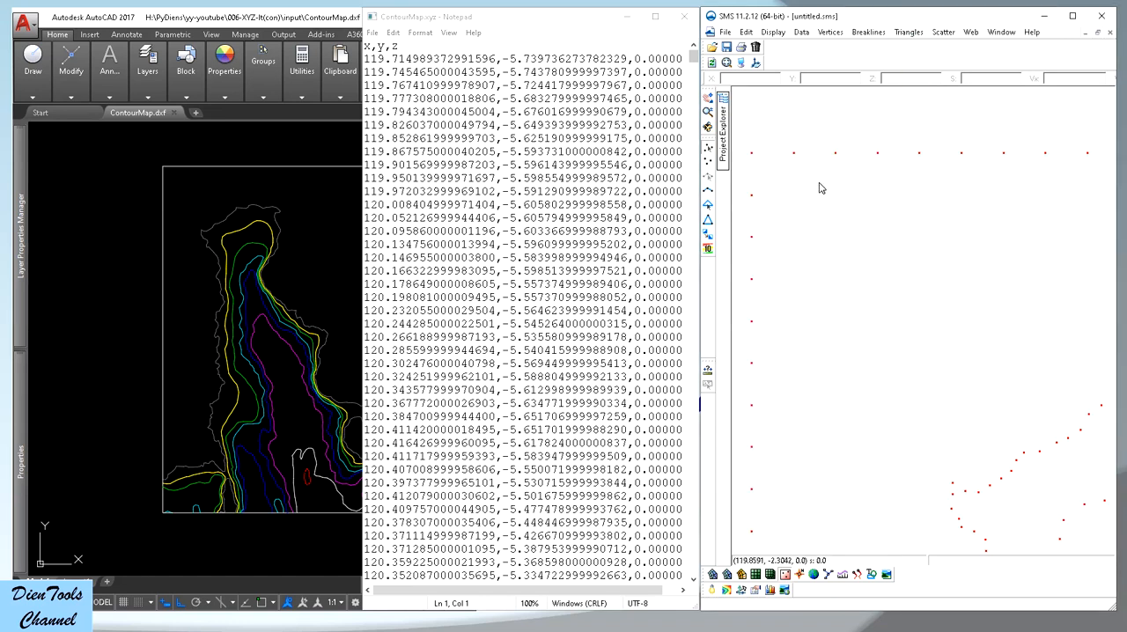
Check two neighbouring vertices on the boundary's upper edge and examine the point density across the whole scatter set
scroll(951, 263, "down", 2)
left_click(851, 195)
left_click(877, 195, "shift")
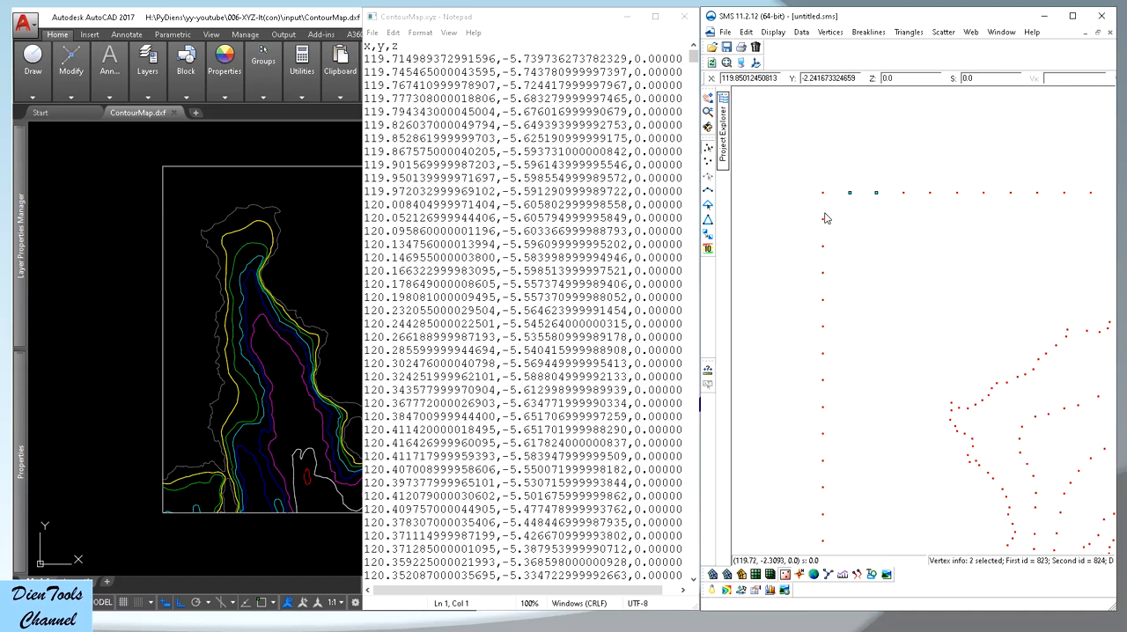
scroll(830, 218, "down", 2)
scroll(832, 221, "down", 1)
left_click(844, 295)
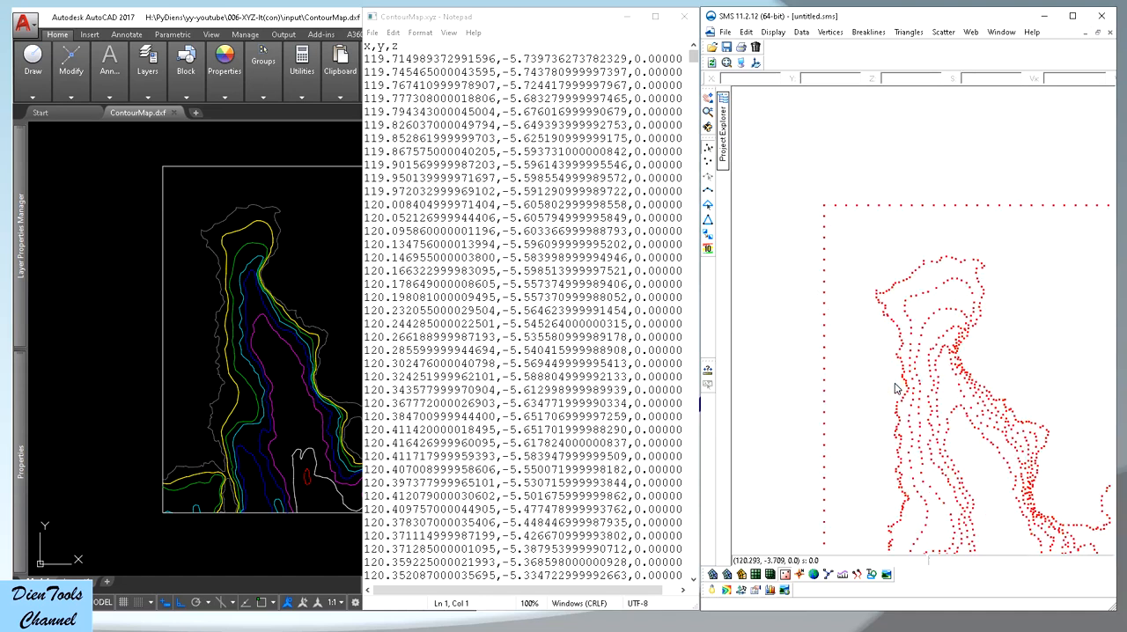
scroll(896, 376, "down", 5)
scroll(942, 457, "up", 4)
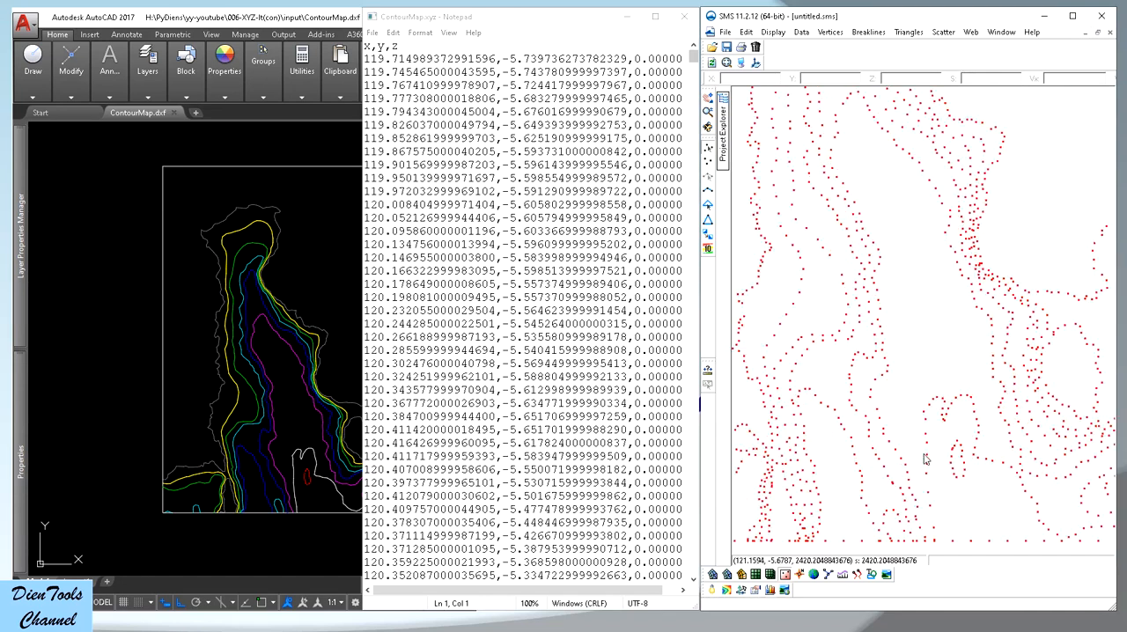
scroll(907, 366, "down", 3)
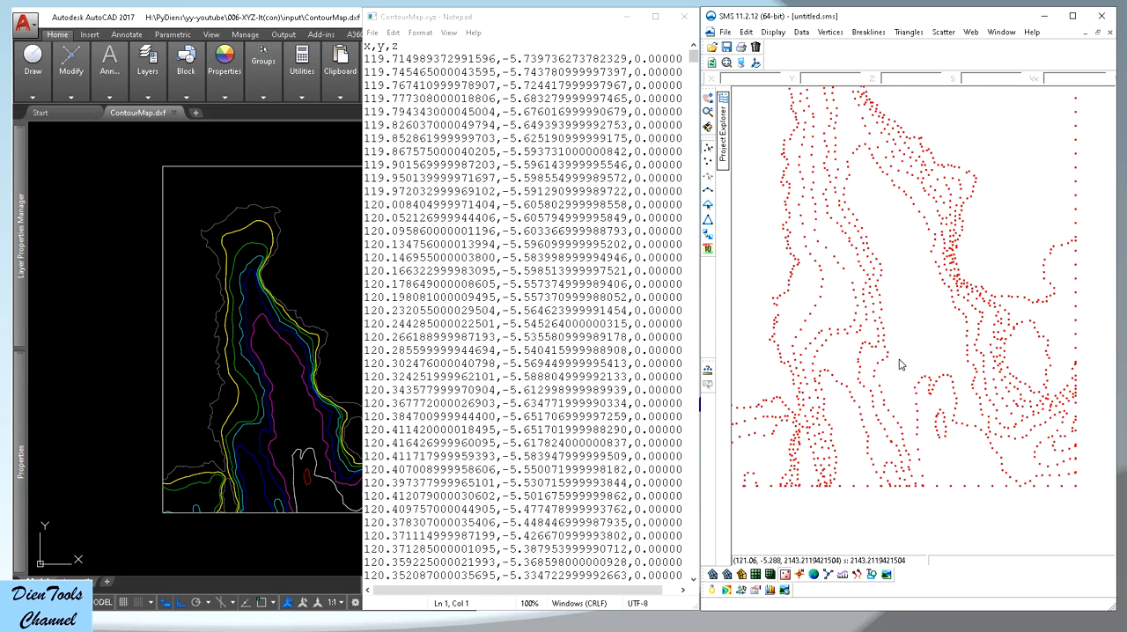
scroll(924, 370, "down", 1)
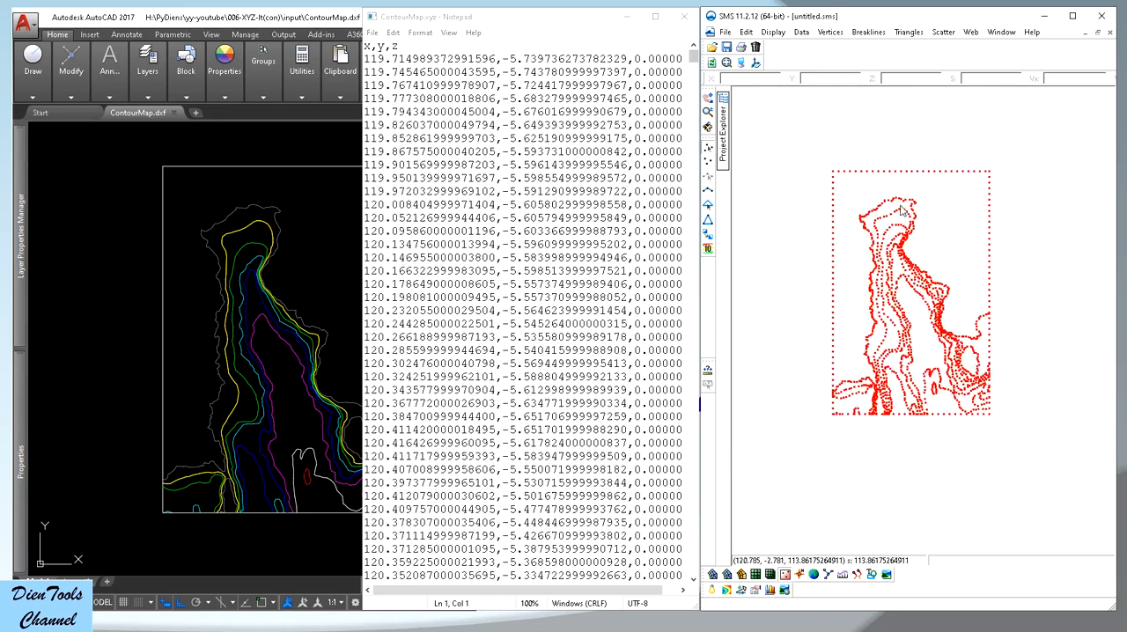
scroll(925, 227, "up", 1)
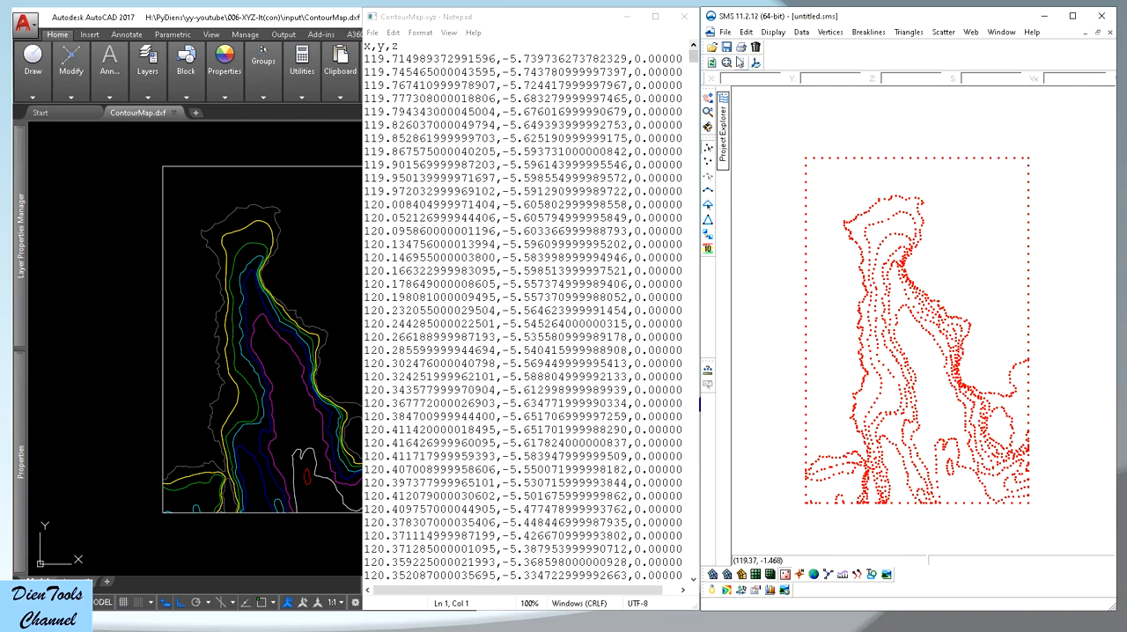
Turn on colour-filled scatter contours with a maximum range value of 3000 and 13 contours
left_click(740, 62)
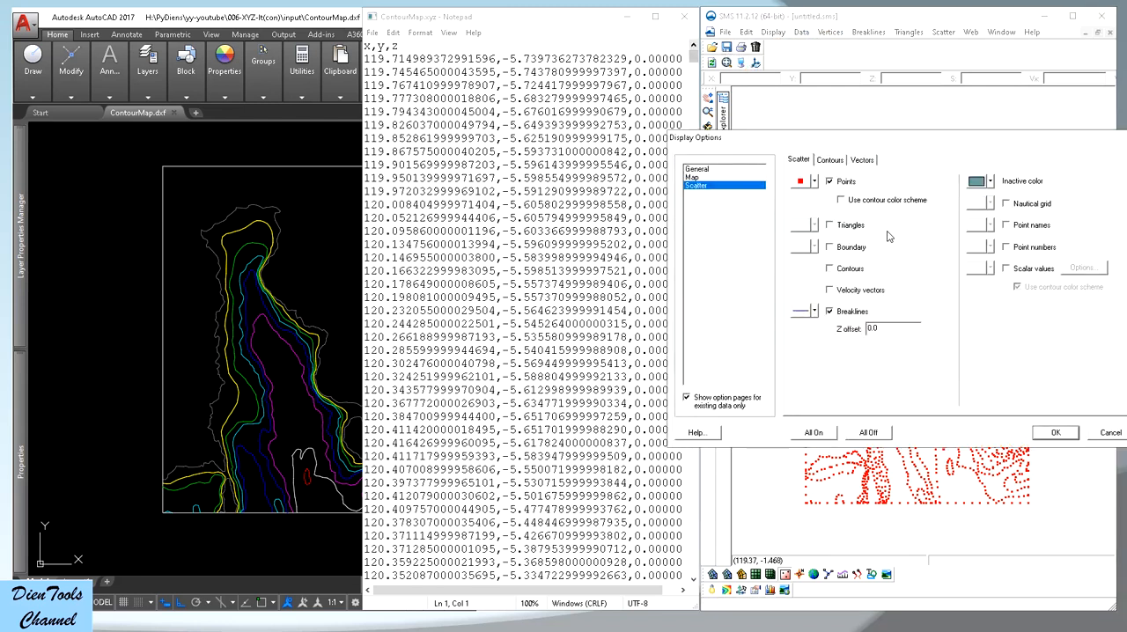
left_click(839, 271)
left_click(831, 160)
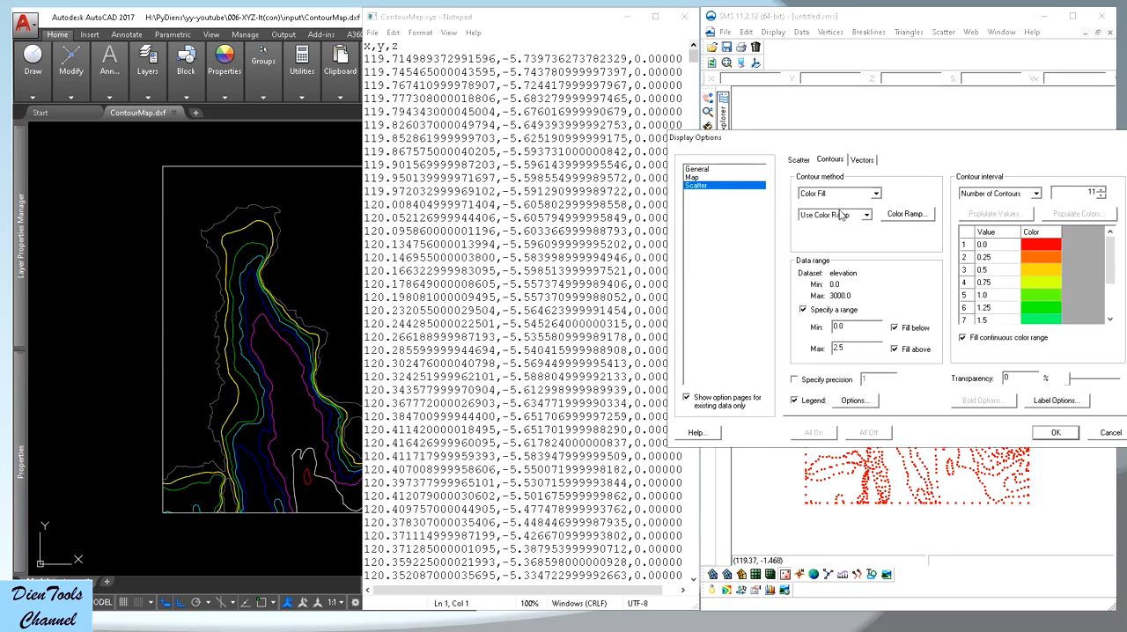
double_click(837, 348)
type("3000")
double_click(1091, 193)
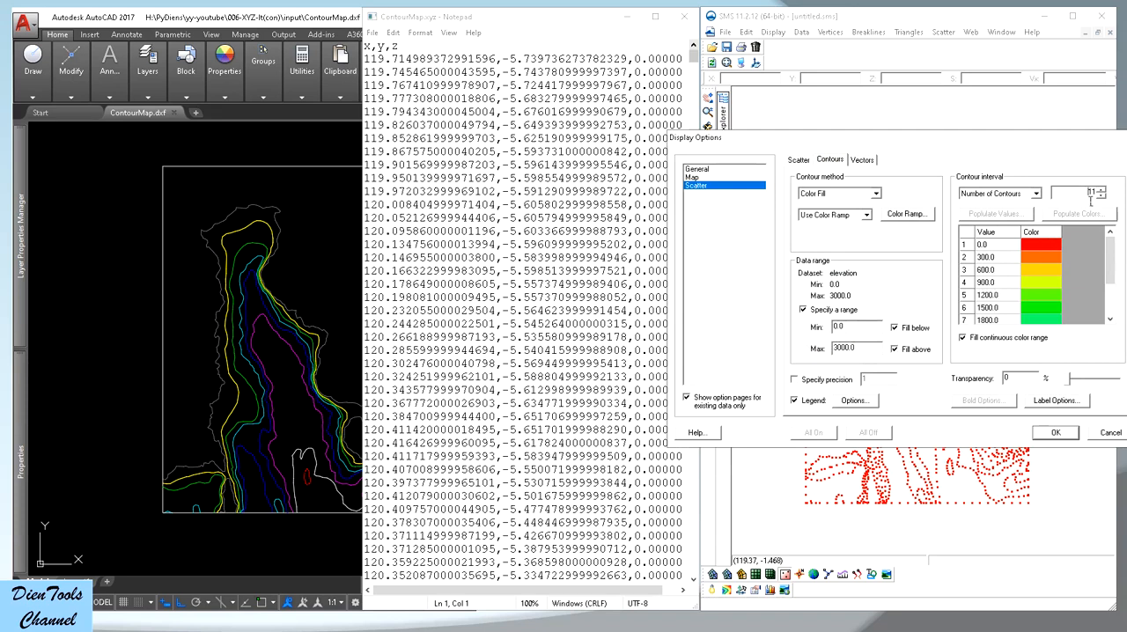
type("13")
left_click(1056, 432)
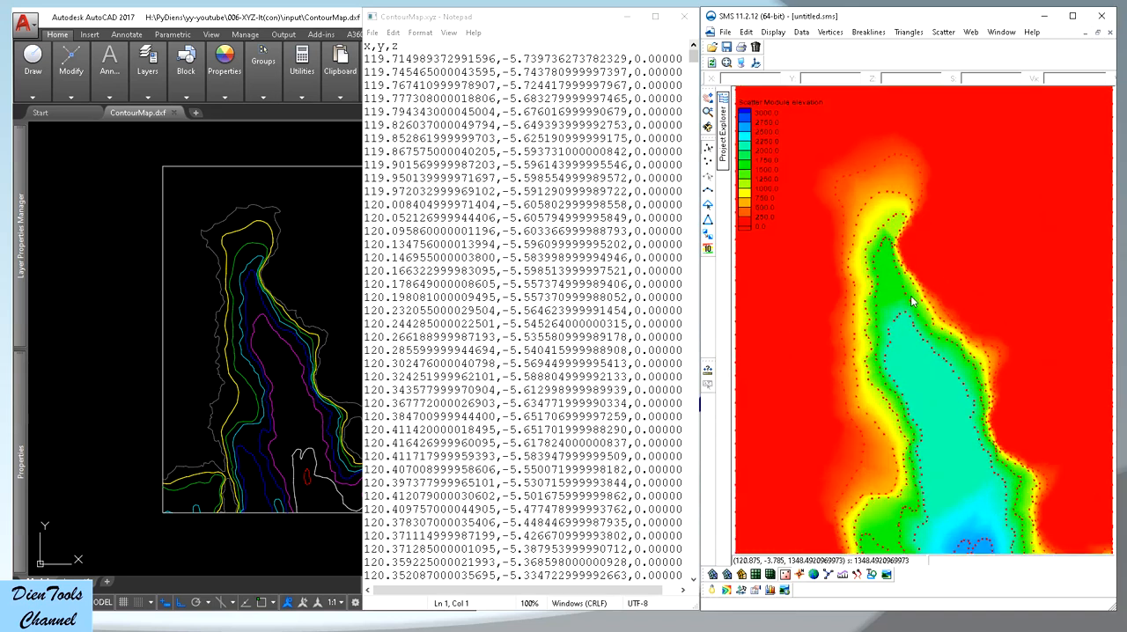
Examine the colour-filled elevation contours over the full scatter set and around its northern part
scroll(918, 313, "up", 3)
scroll(920, 283, "down", 1)
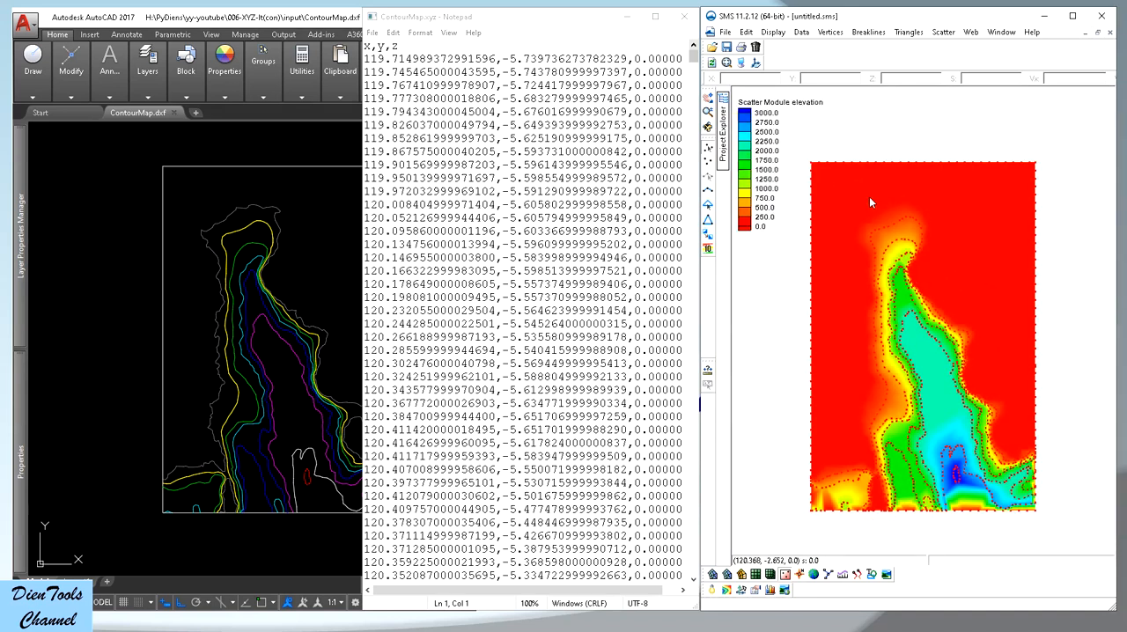
scroll(869, 195, "up", 1)
scroll(849, 185, "up", 1)
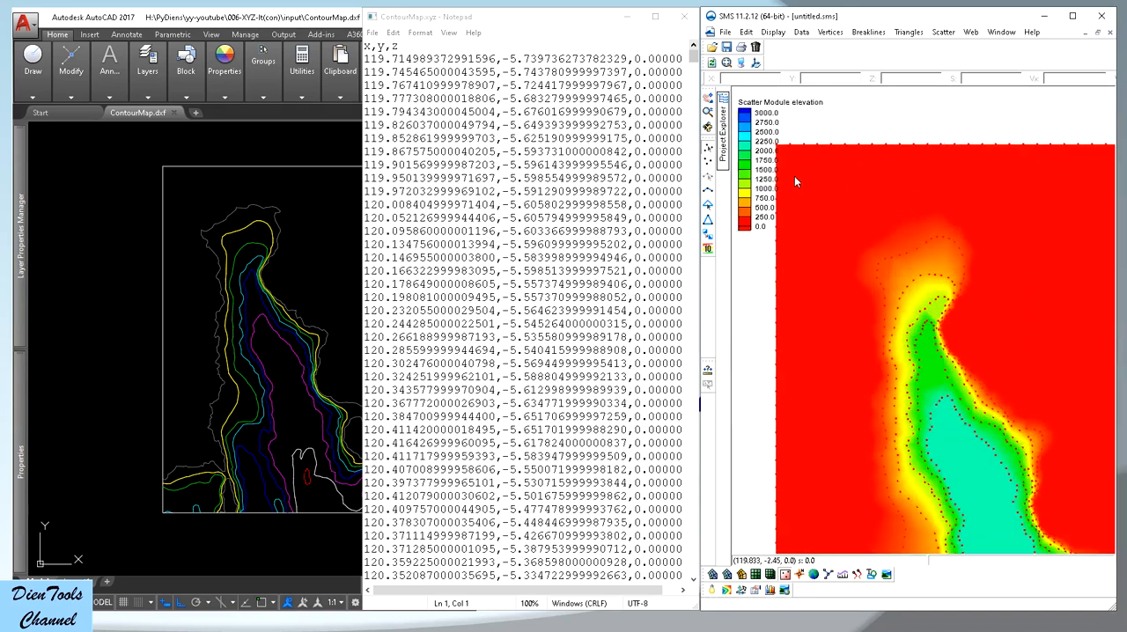
scroll(794, 176, "down", 1)
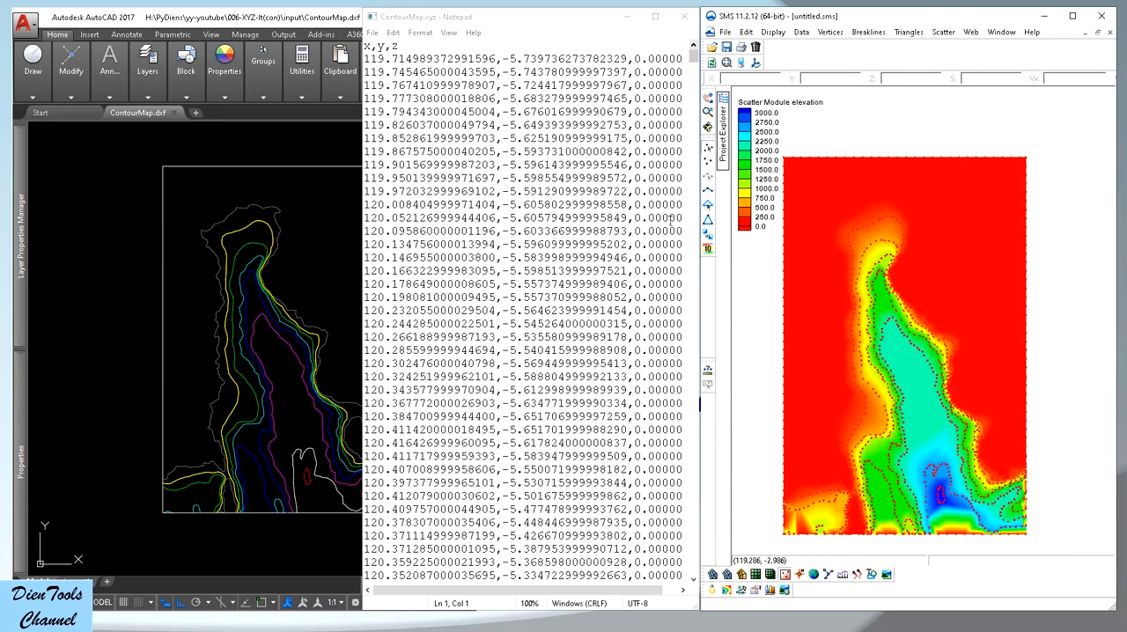
left_click(567, 27)
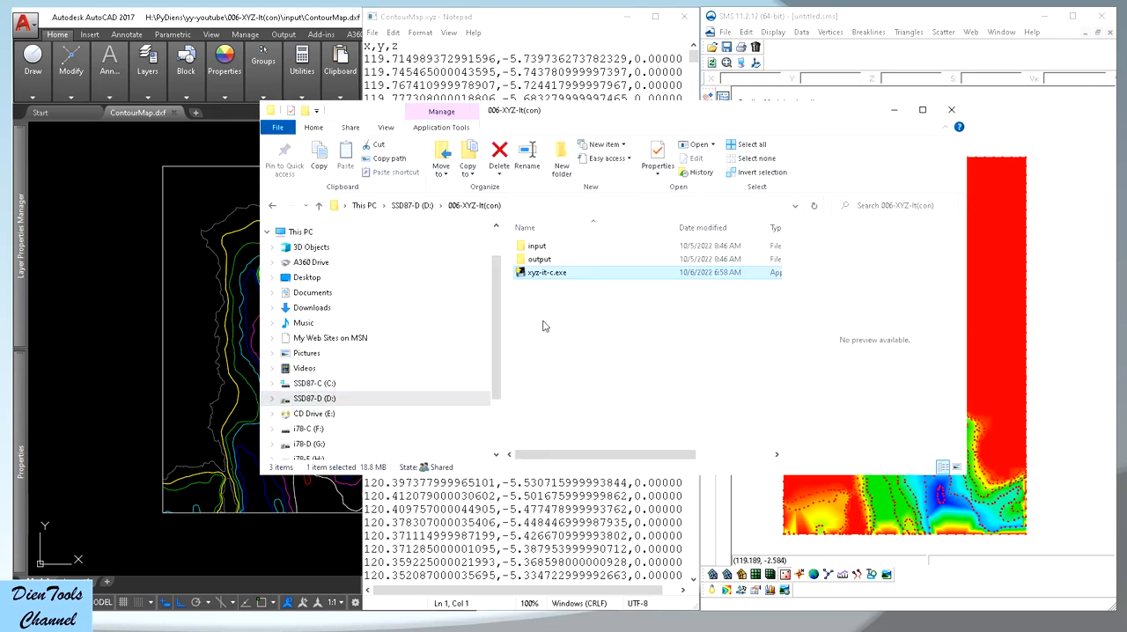
Run xyz-it-c.exe again from the 006-XYZ-It(con) folder, answer its DienTools prompt and choose Y to reverse the elevations
double_click(552, 277)
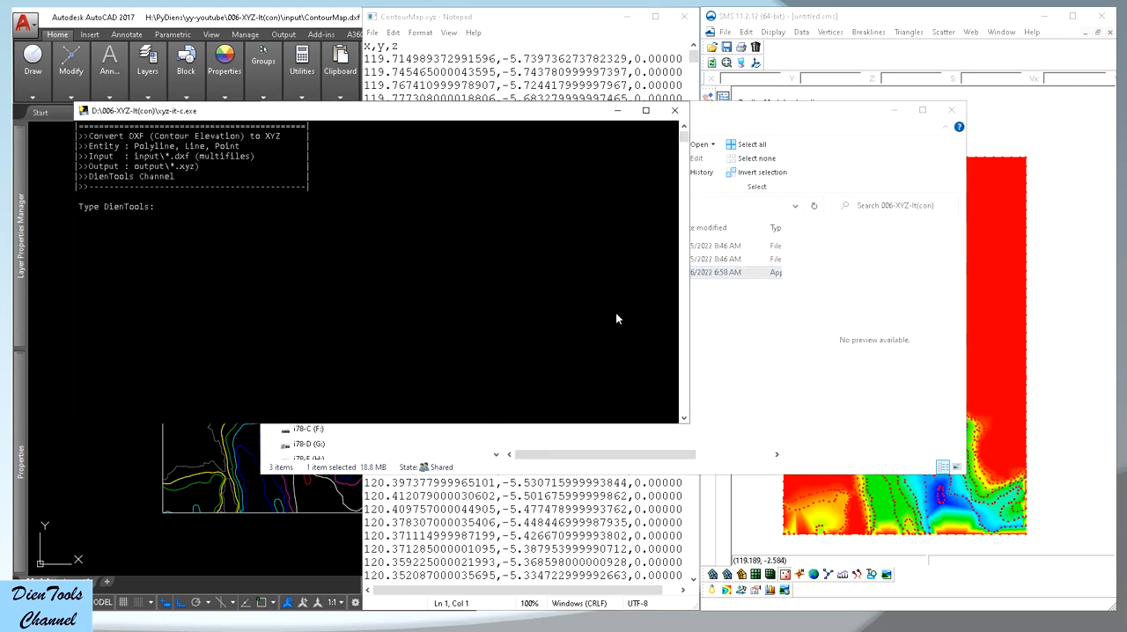
type("DienTools")
key("Return")
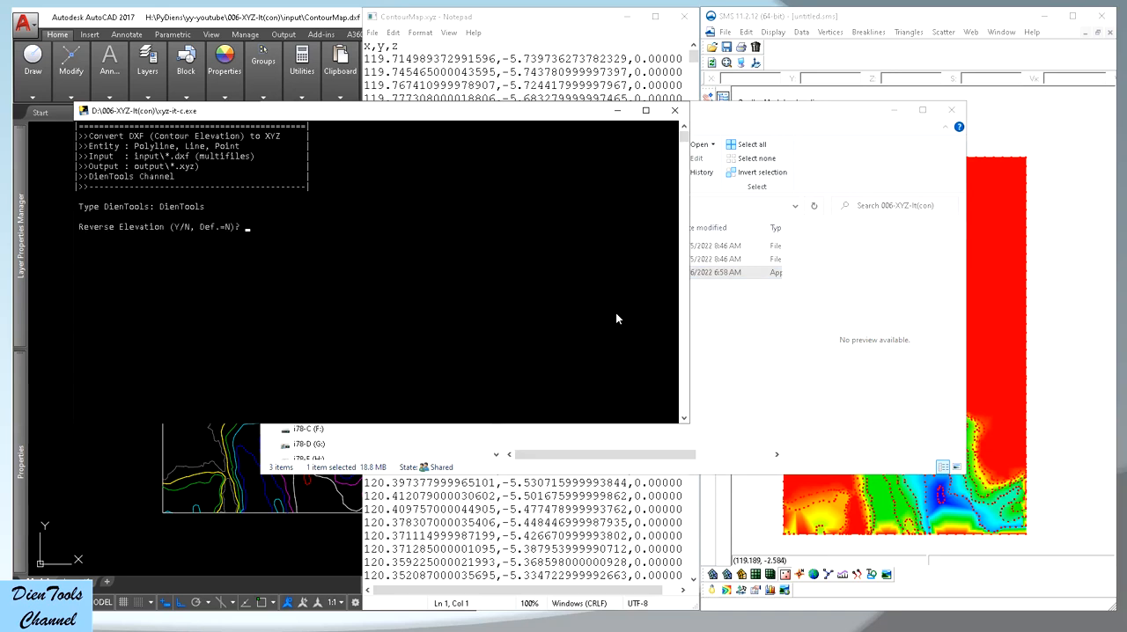
type("y")
key("BackSpace")
type("Y")
key("Return")
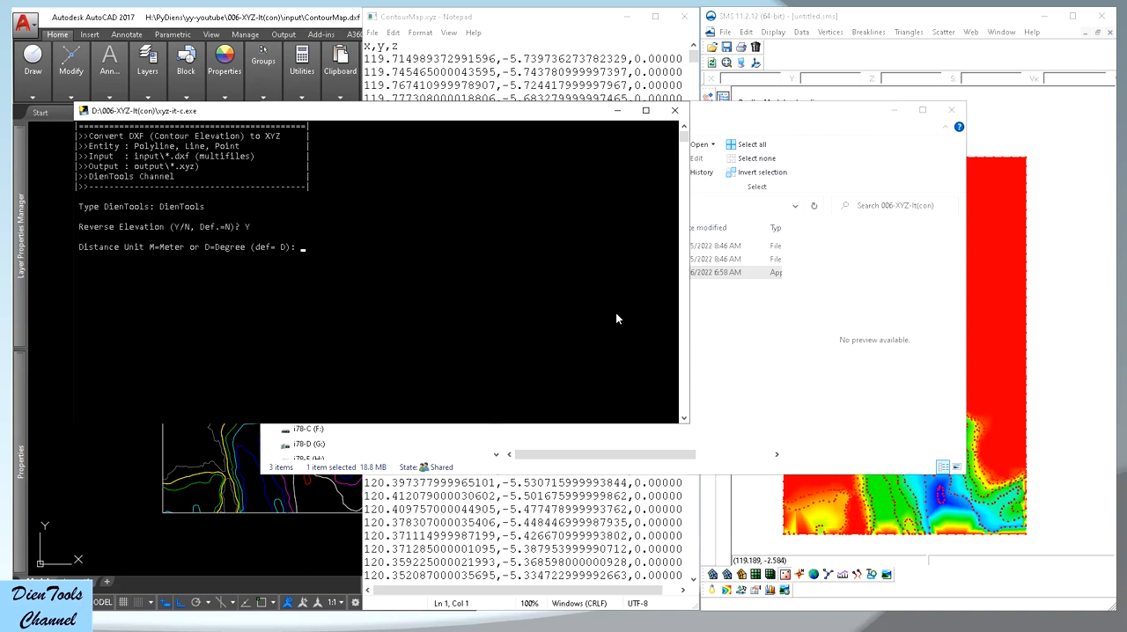
Accept the default degree distance unit and convert with a vertex spacing of 100 m
key("Return")
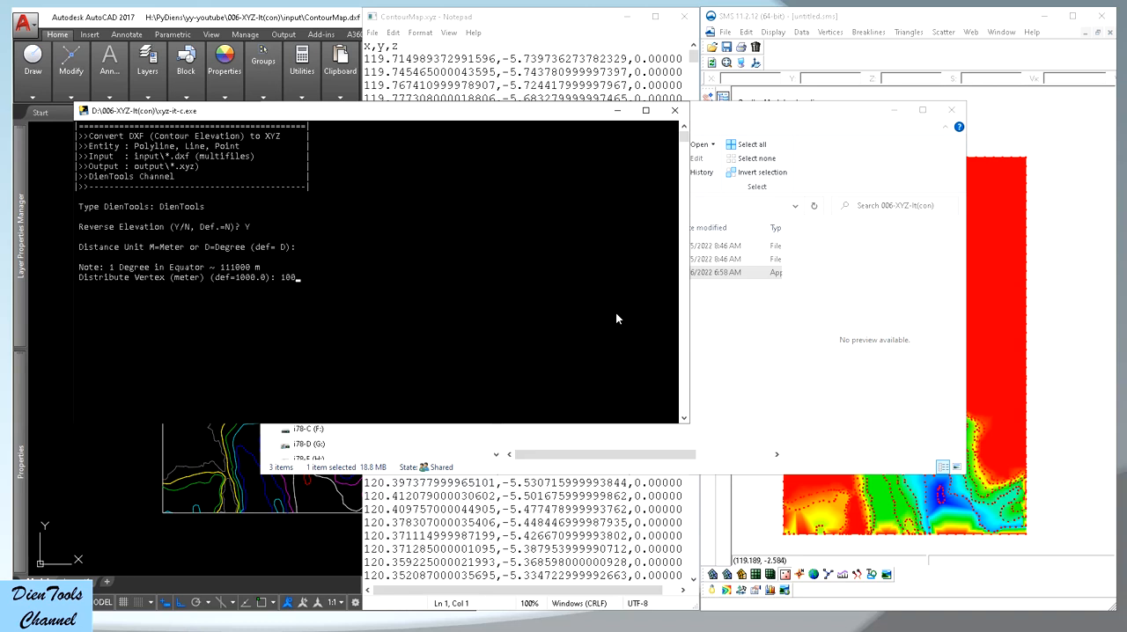
type("100")
key("Return")
Open the regenerated ContourMap.xyz from the output folder in Notepad and check the elevation values throughout the file
left_click(574, 29)
left_click(372, 32)
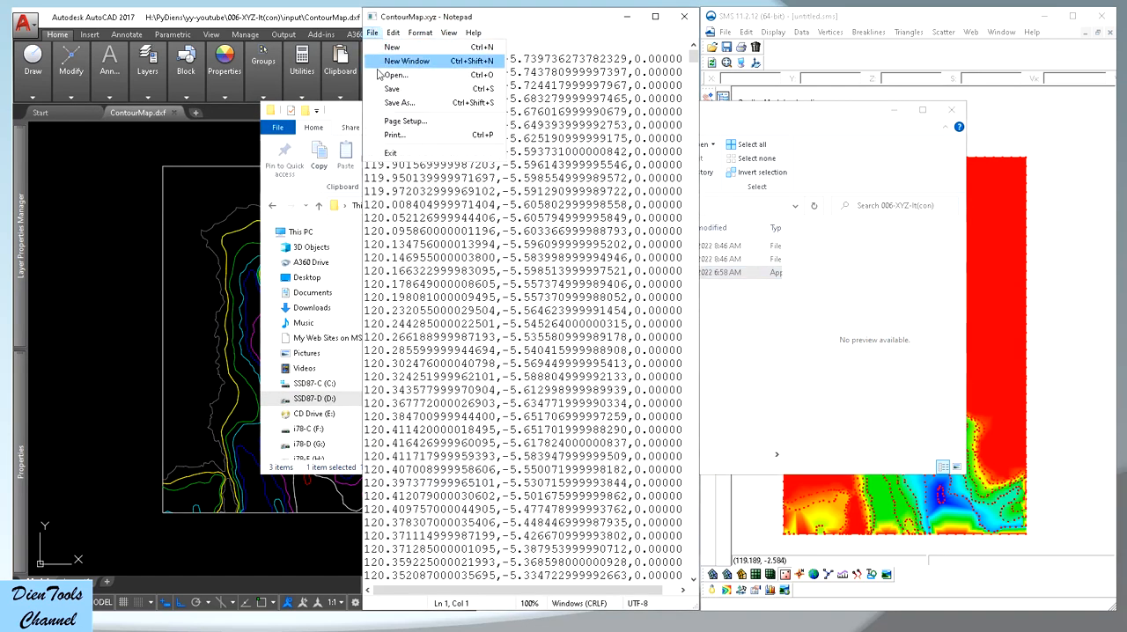
left_click(394, 74)
left_click(881, 340)
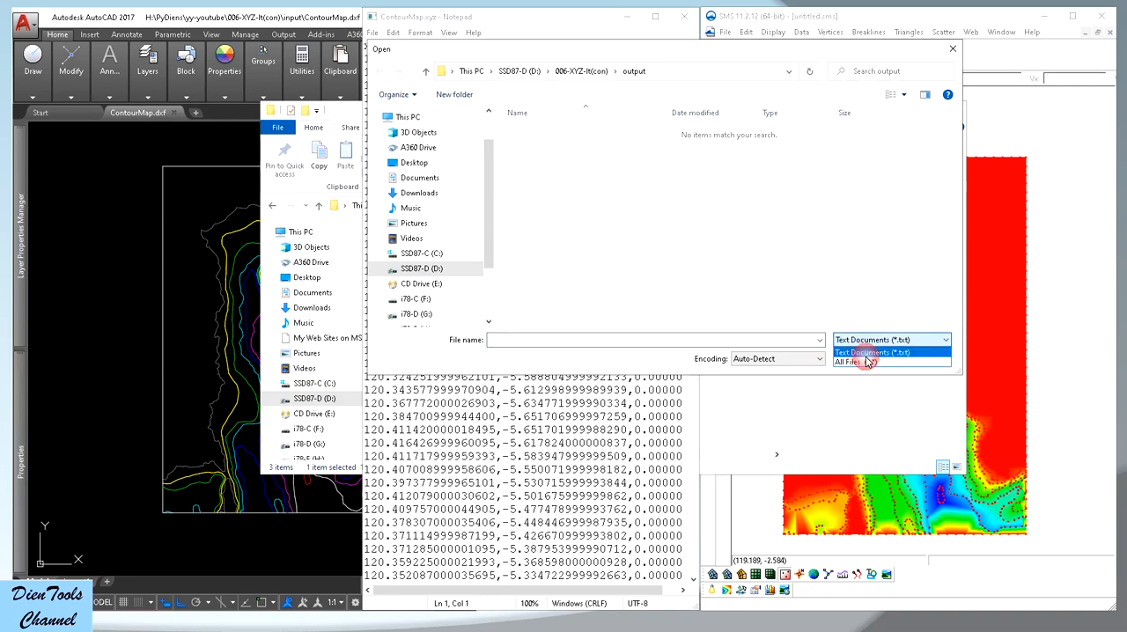
left_click(868, 362)
double_click(539, 124)
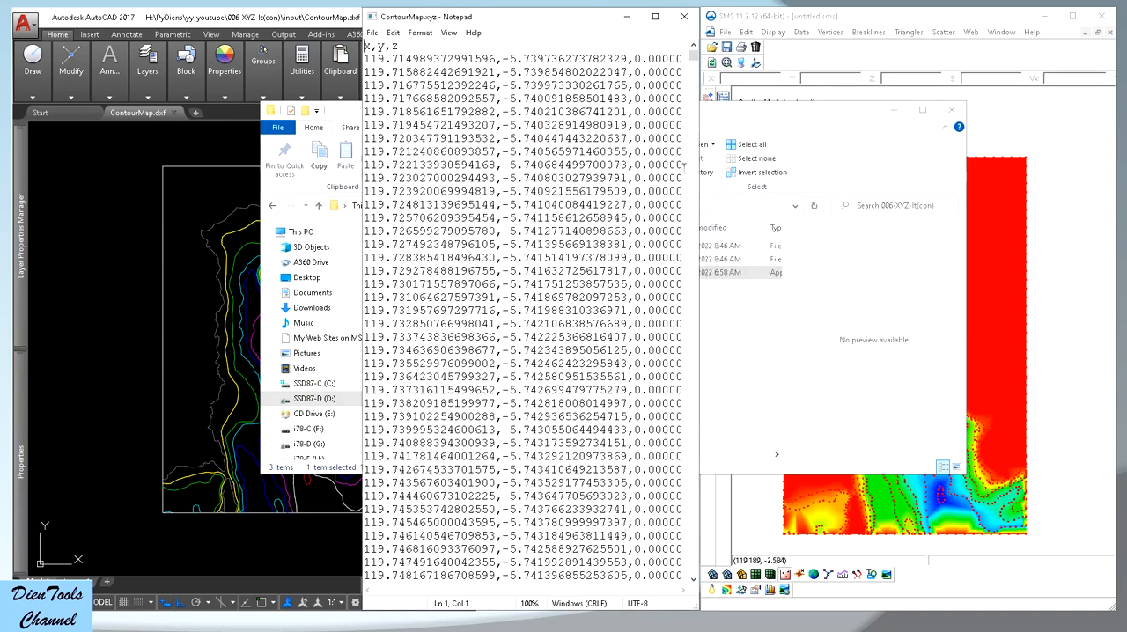
left_click_drag(693, 54, 684, 179)
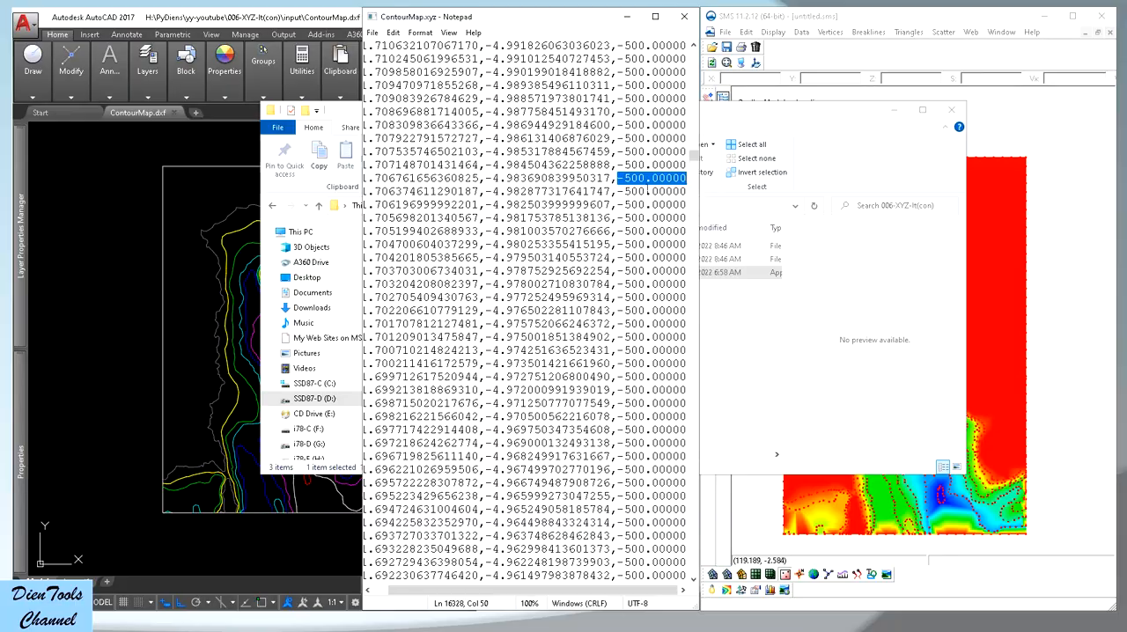
left_click_drag(693, 157, 696, 409)
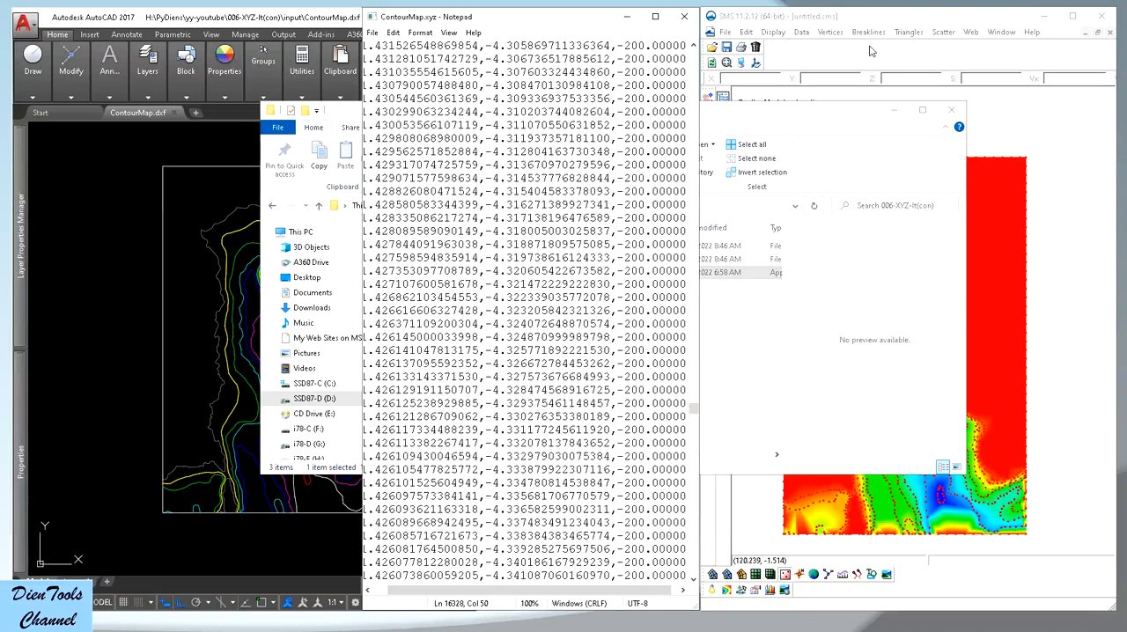
Switch to SMS and hide the ContourMap (2) scatter set
left_click(883, 21)
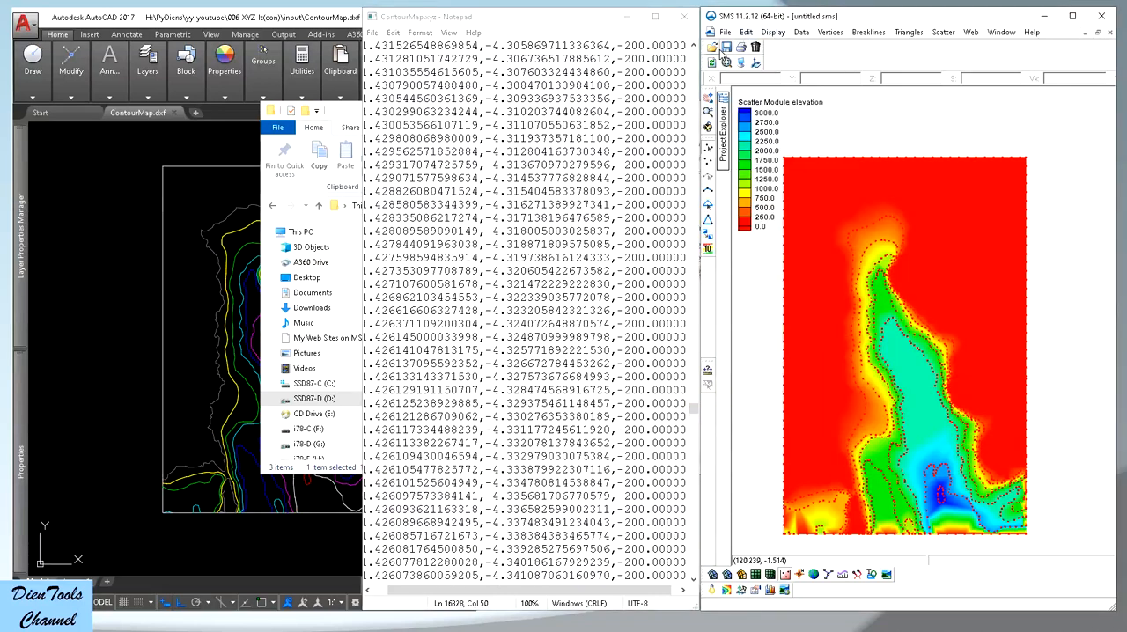
left_click(723, 118)
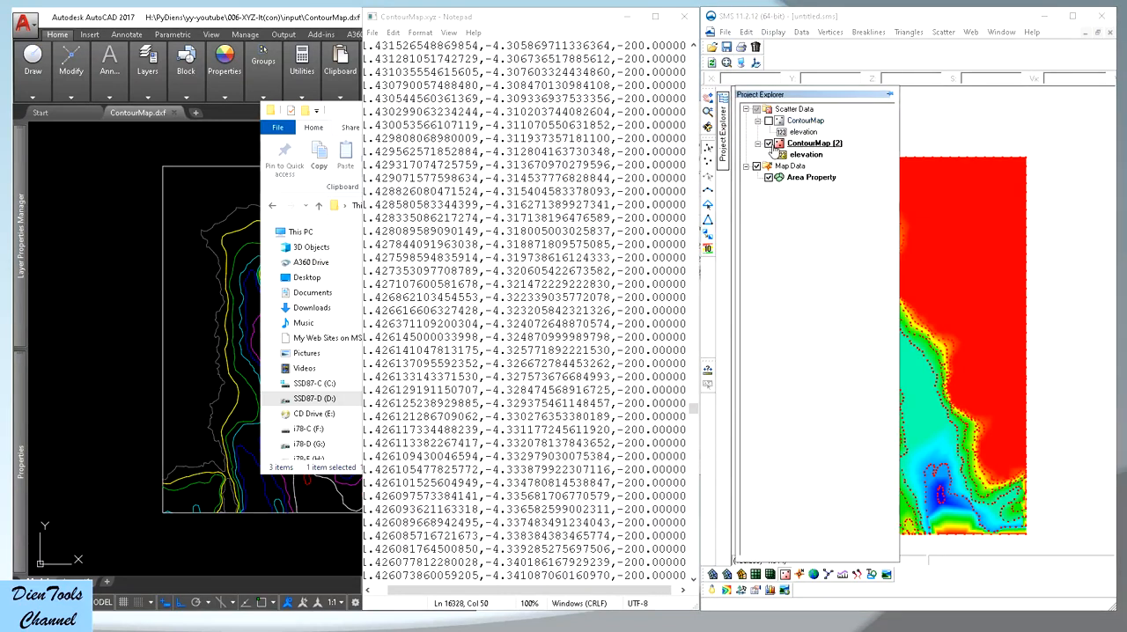
left_click(769, 143)
left_click(839, 17)
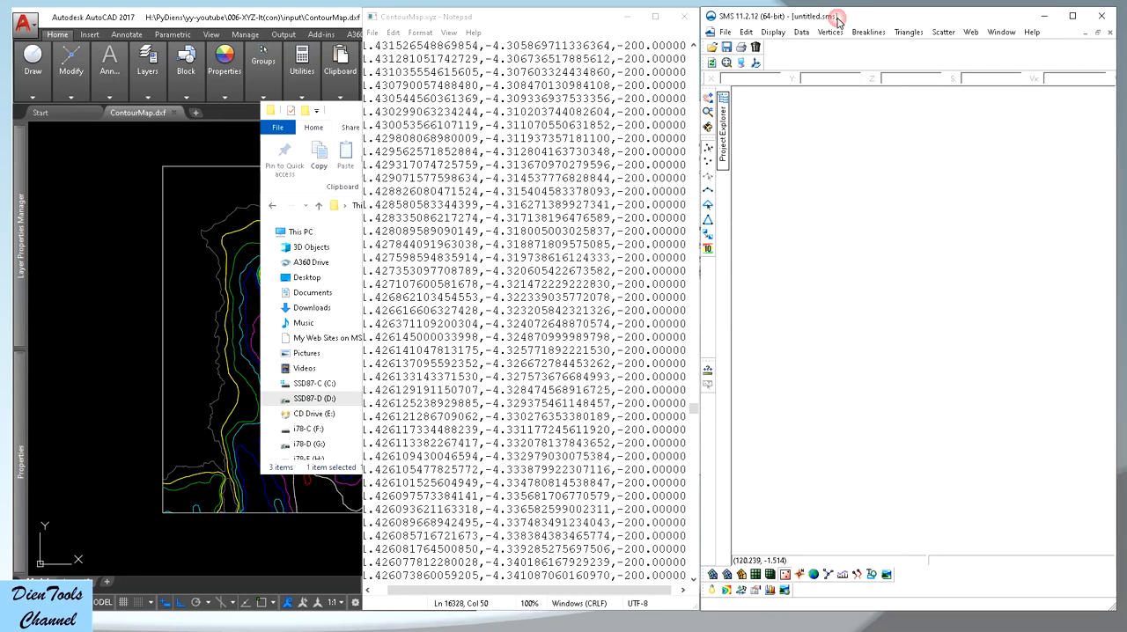
Import the new ContourMap.xyz as a triangulated scatter set, with comma as a column delimiter
left_click(712, 47)
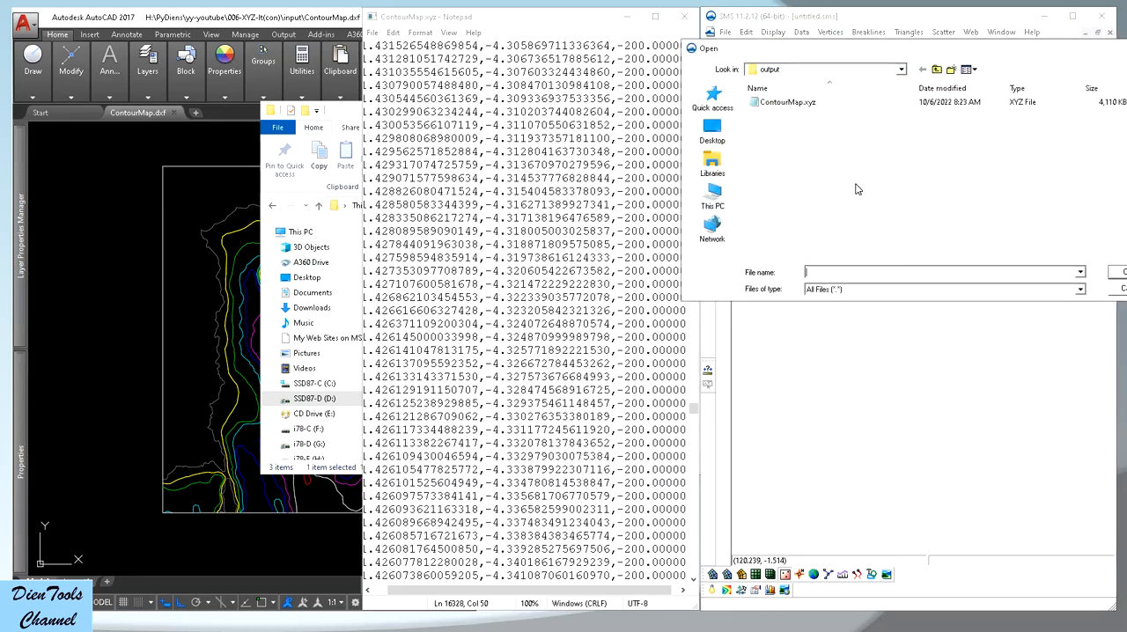
double_click(787, 105)
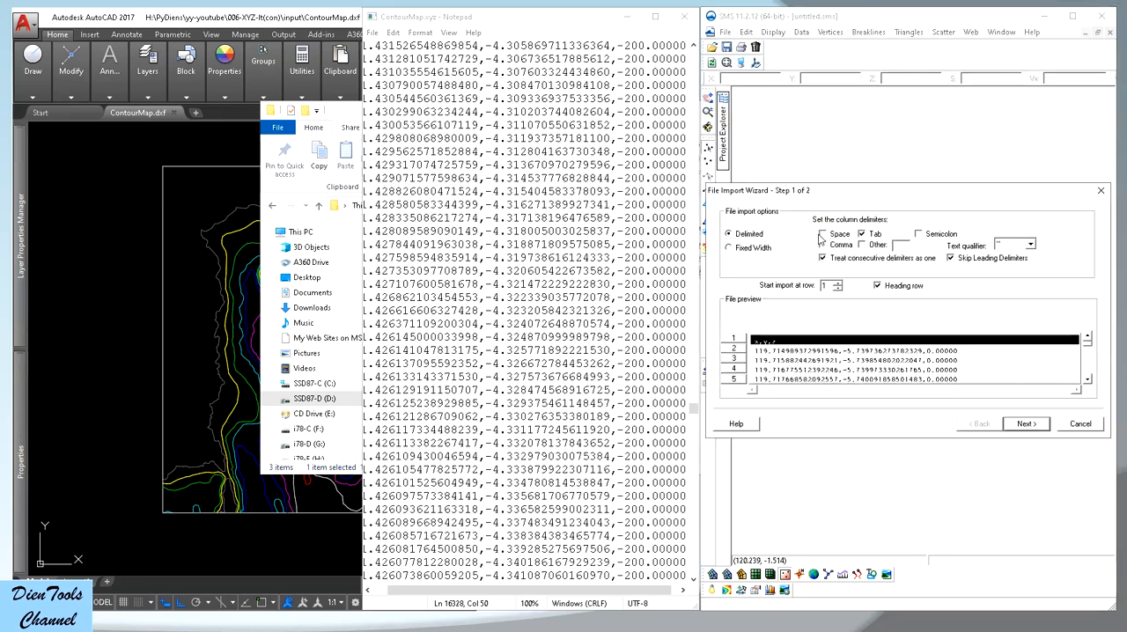
left_click(823, 244)
left_click(1026, 424)
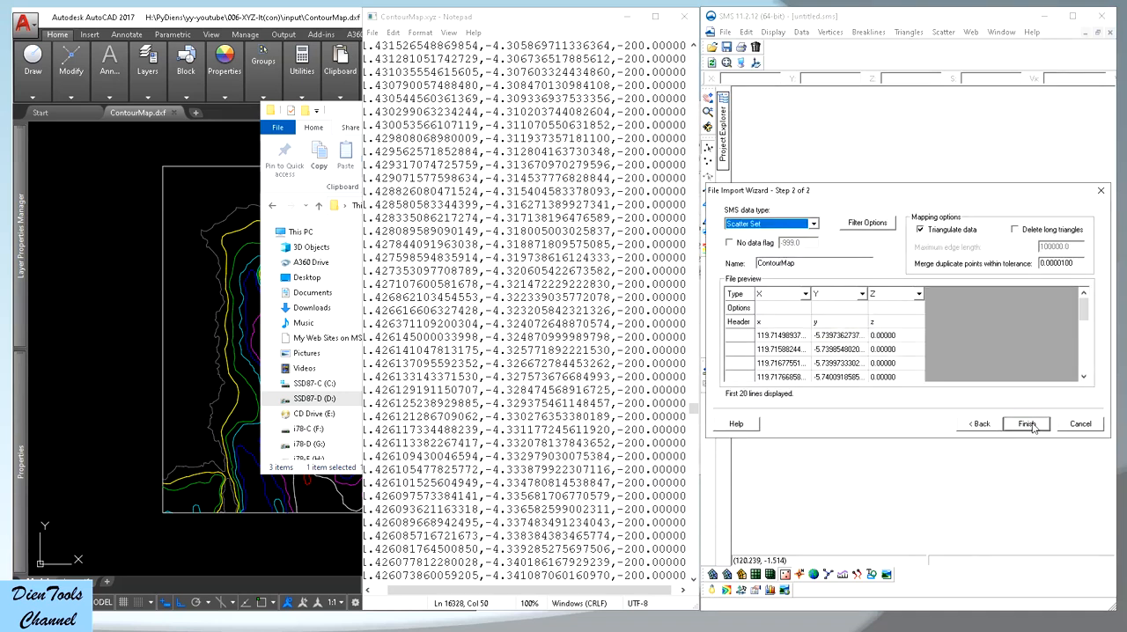
left_click(1027, 424)
left_click(648, 357)
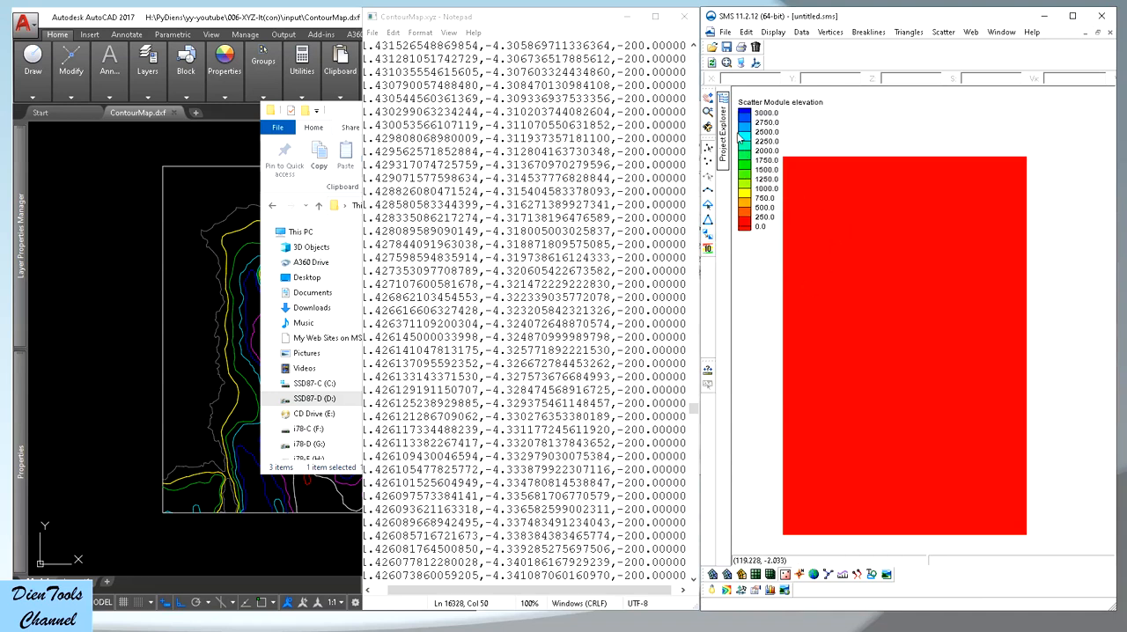
Turn off the scatter contours and examine the point spacing along the imported contour lines
left_click(743, 62)
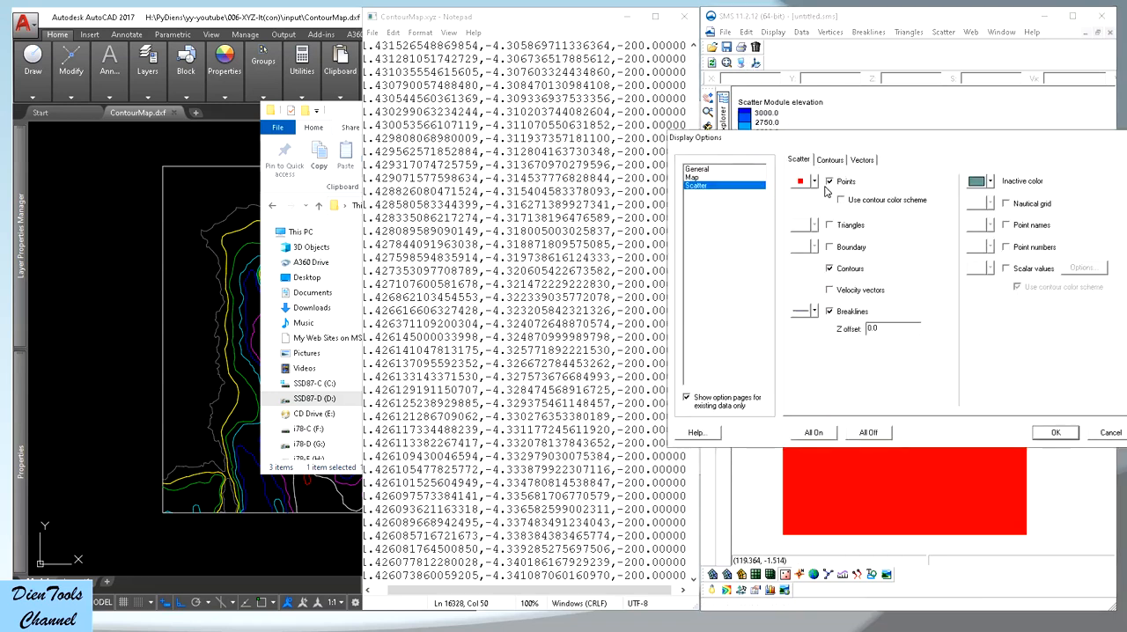
left_click(1055, 434)
scroll(806, 233, "up", 10)
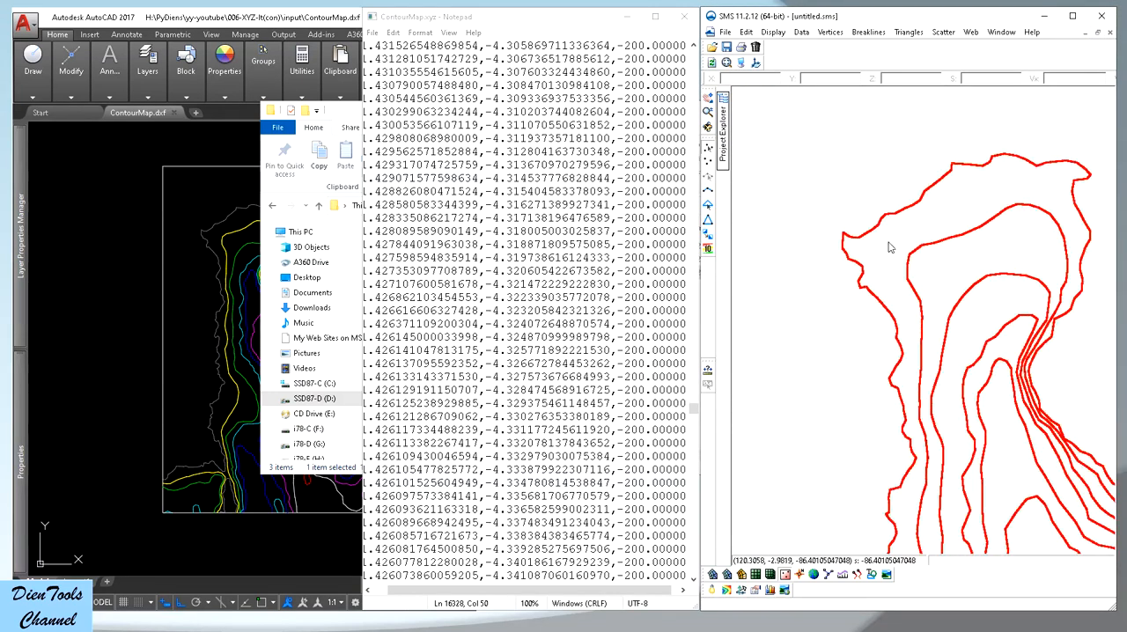
scroll(922, 177, "up", 7)
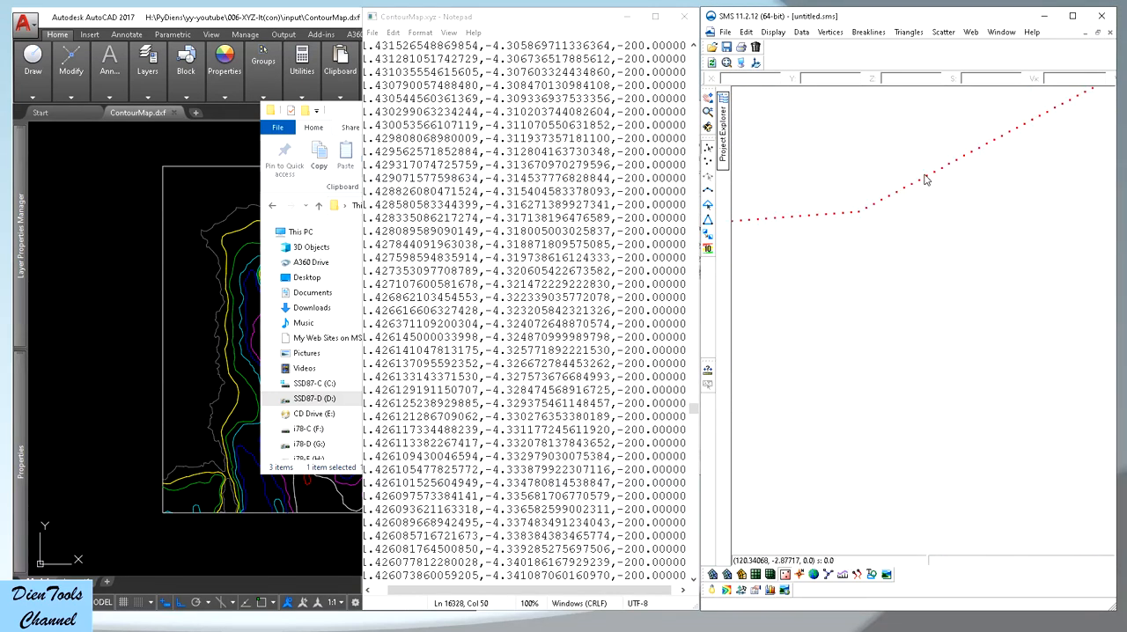
scroll(879, 205, "down", 8)
scroll(880, 205, "down", 10)
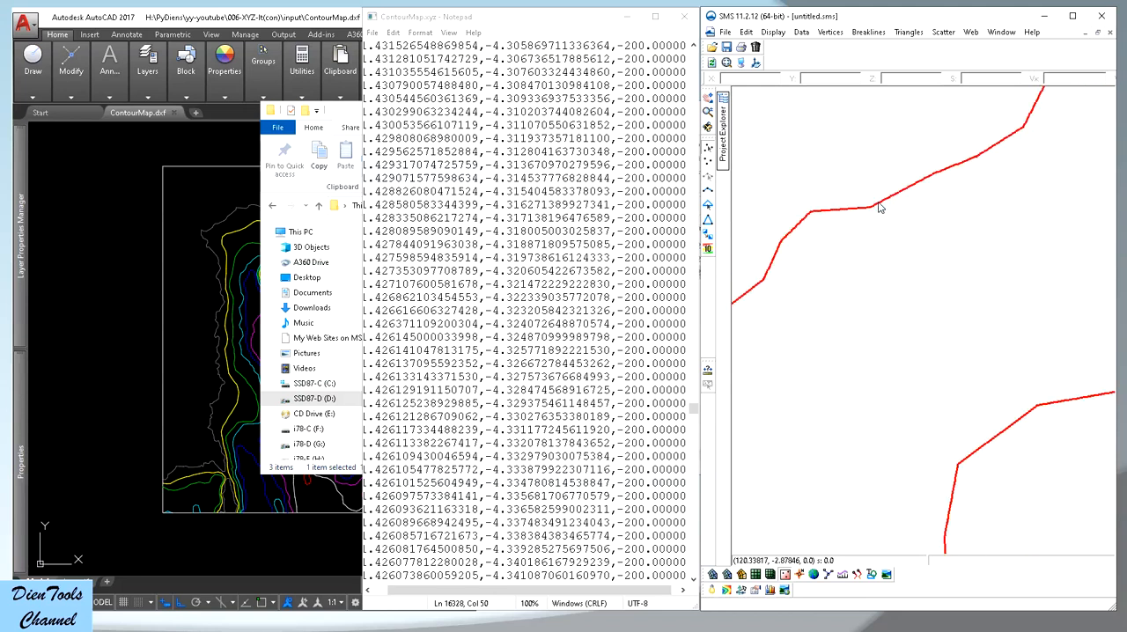
scroll(945, 436, "up", 6)
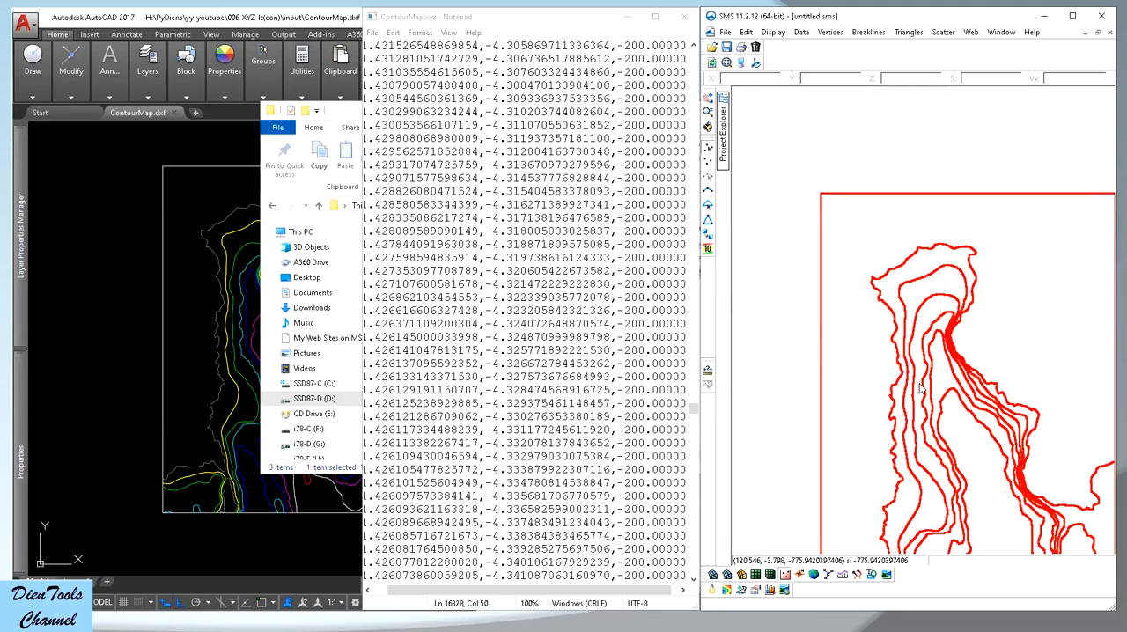
scroll(893, 398, "down", 8)
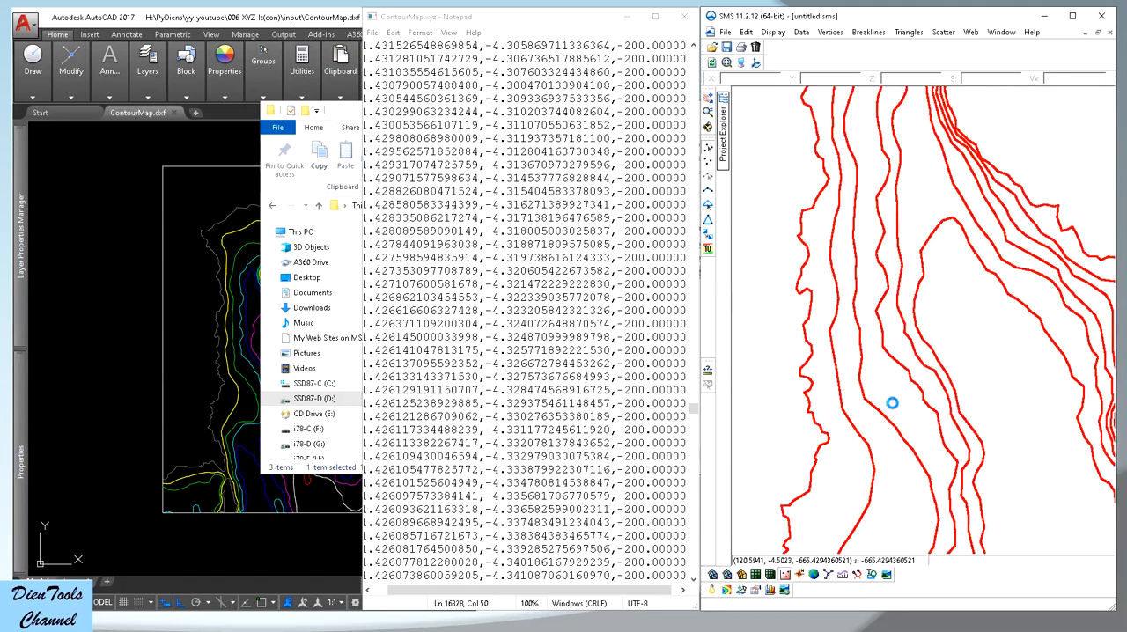
Set the colour-fill contour range to a minimum of -3000 and a maximum of 0, and turn on the scatter contours
left_click(741, 62)
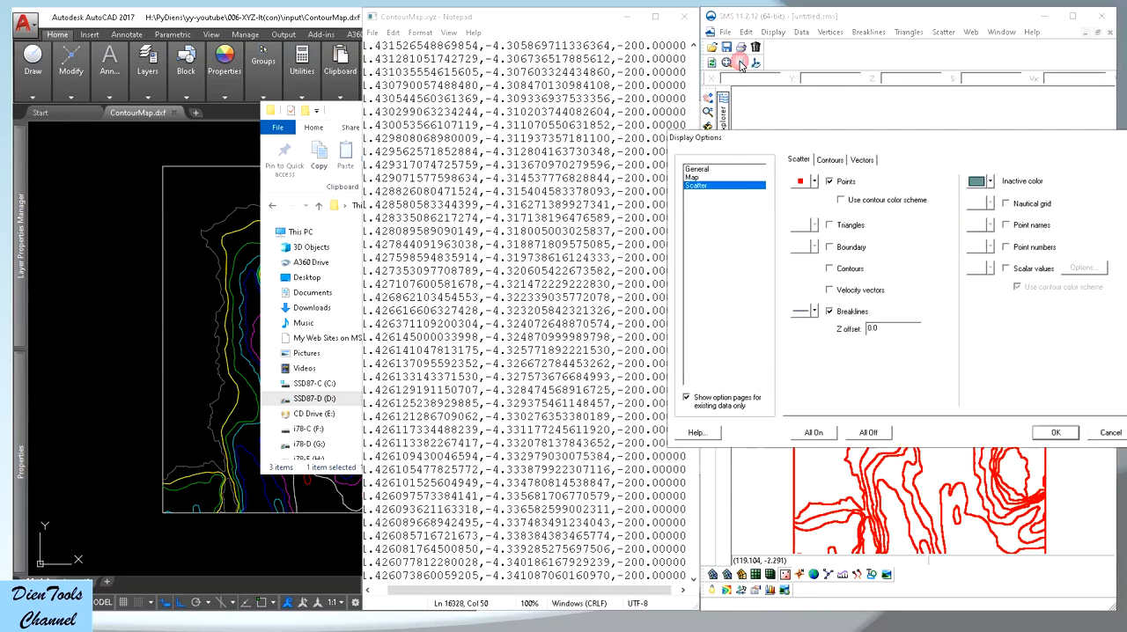
left_click(831, 160)
left_click_drag(861, 327, 803, 329)
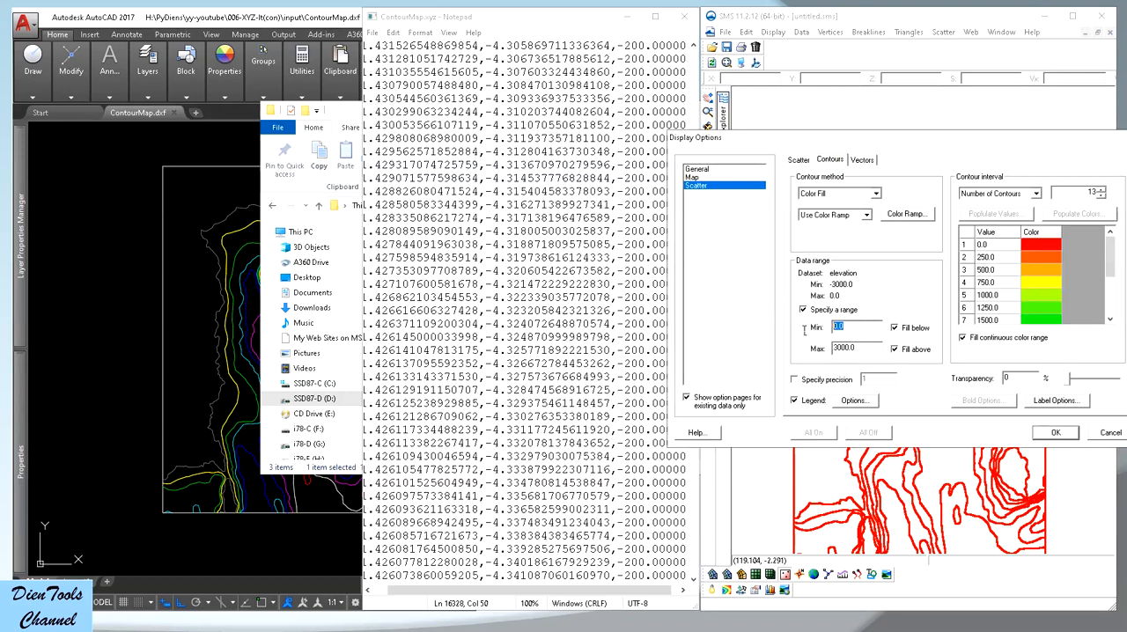
type("1")
type("3000")
key("Tab")
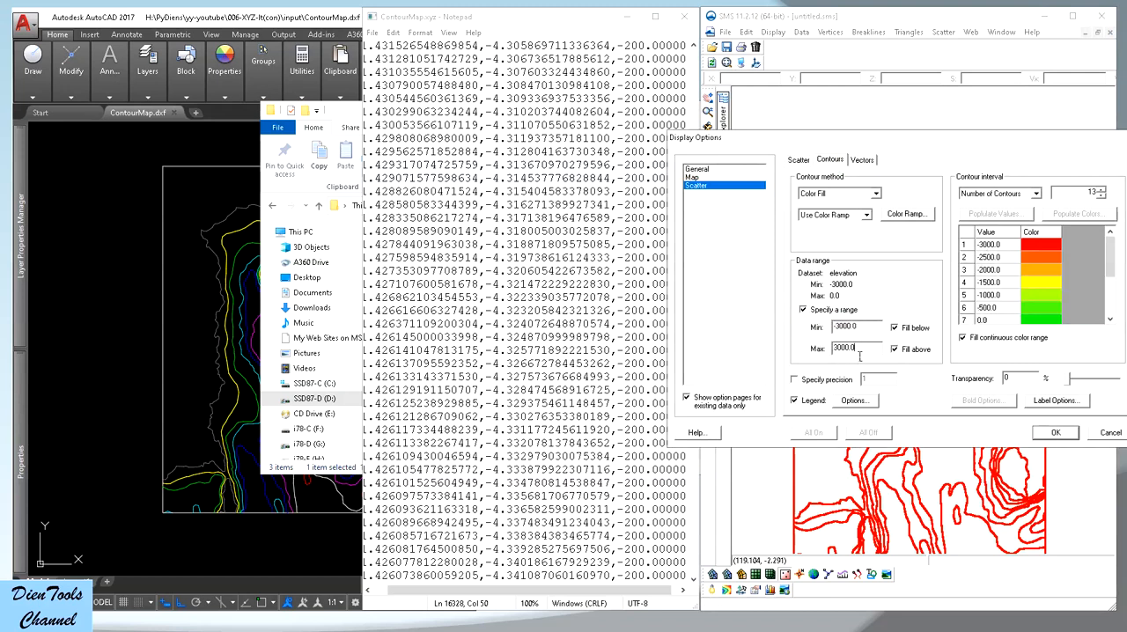
type("0")
left_click(987, 283)
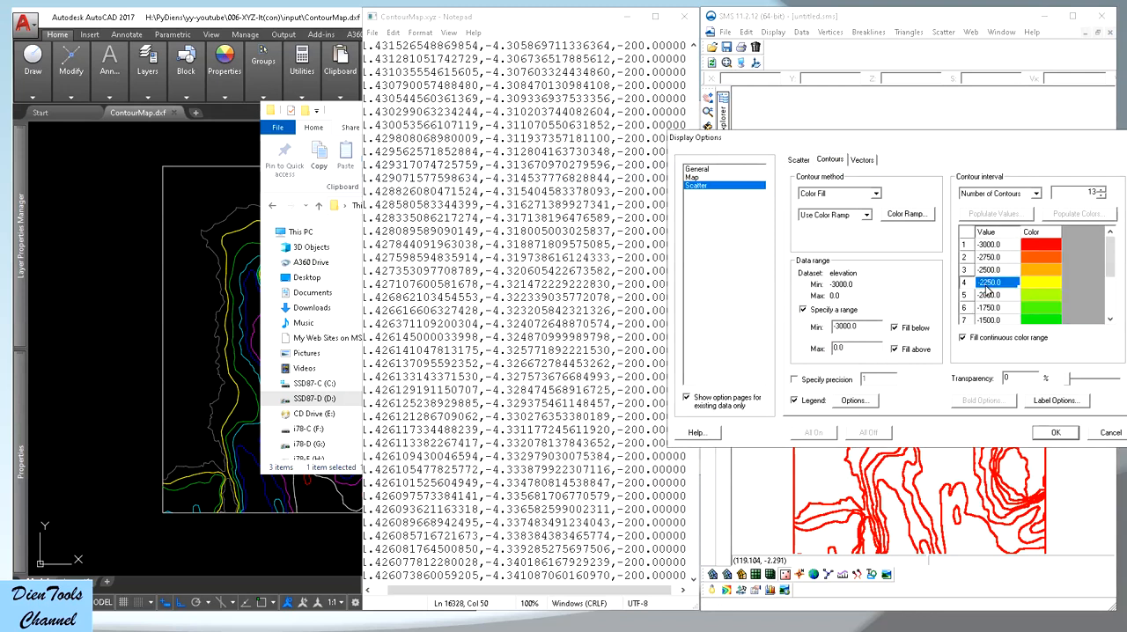
left_click(1056, 432)
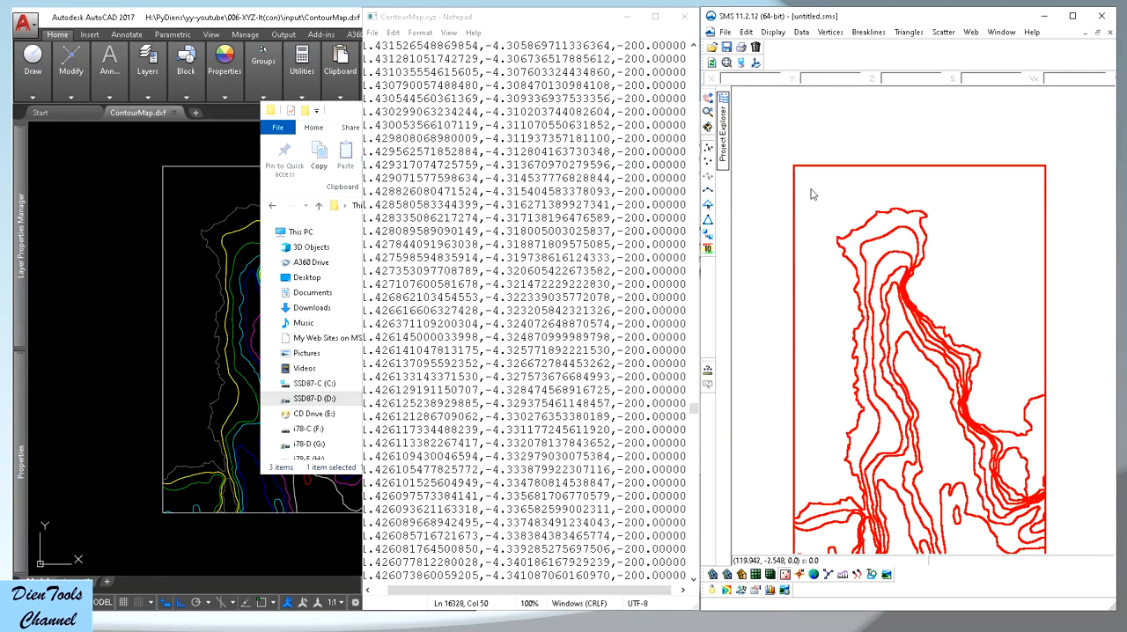
left_click(749, 64)
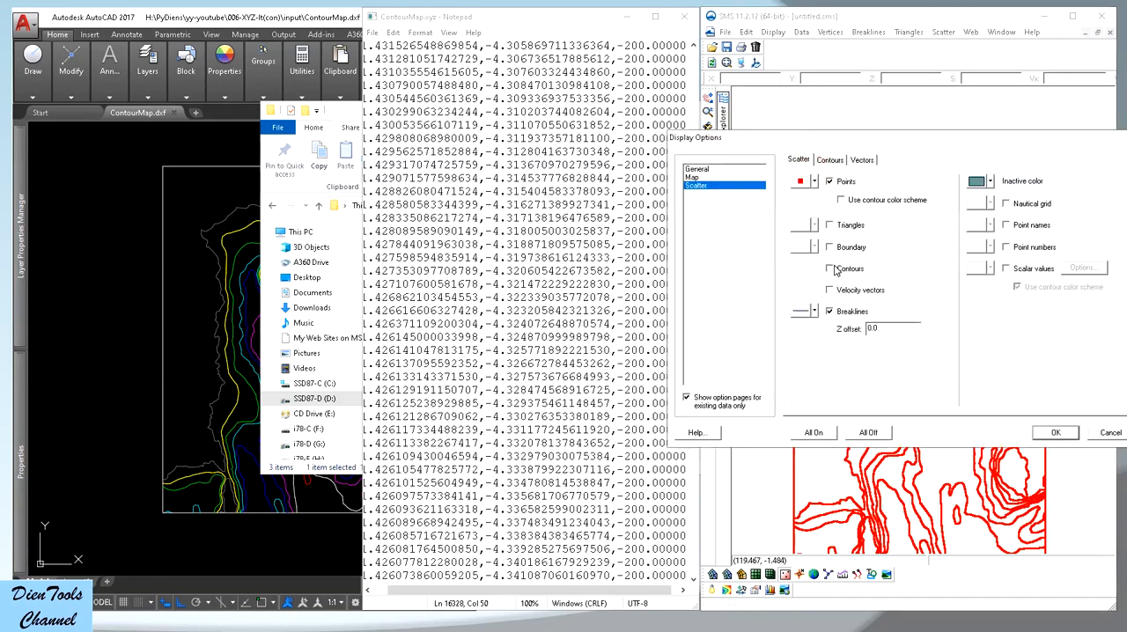
left_click(1058, 434)
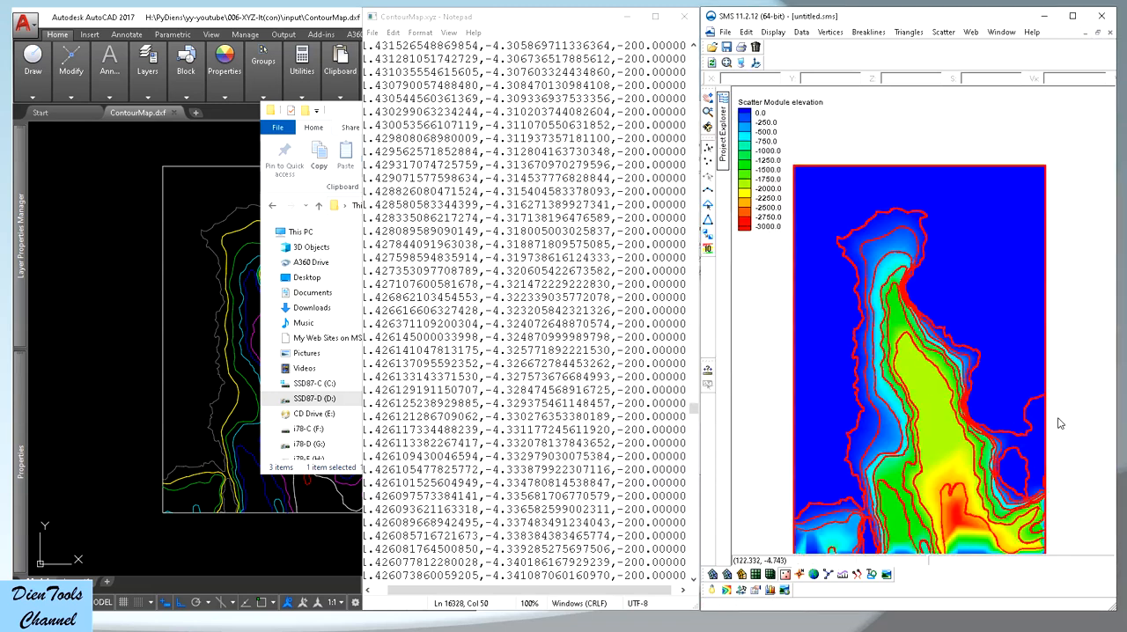
Minimize the 006-XYZ-It(con) File Explorer window to uncover the AutoCAD contour drawing
left_click(357, 114)
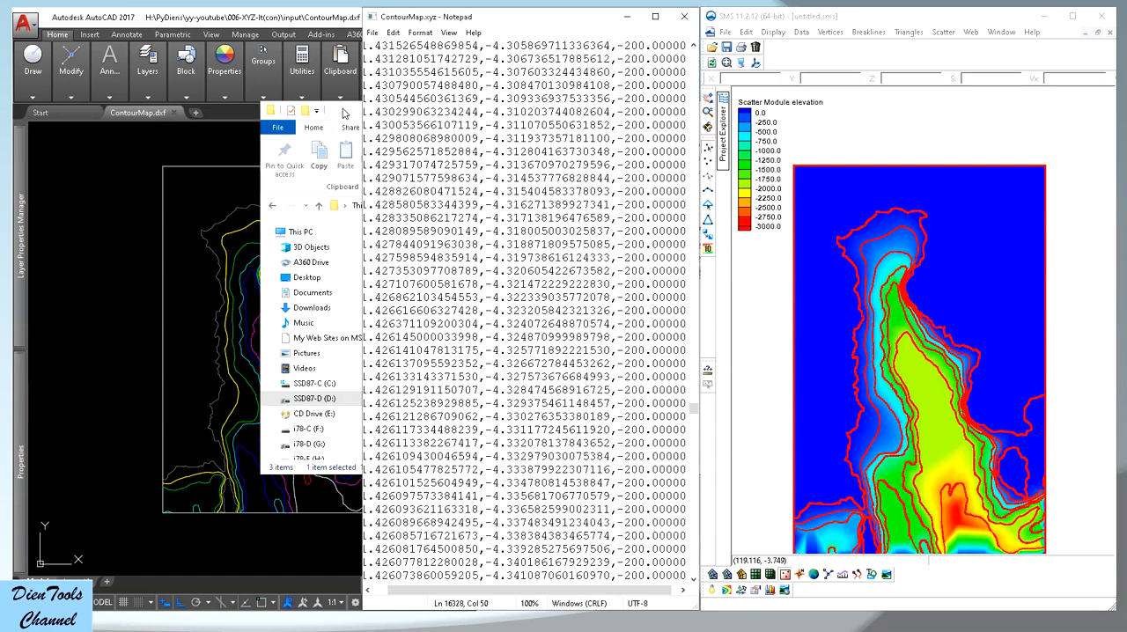
left_click(894, 111)
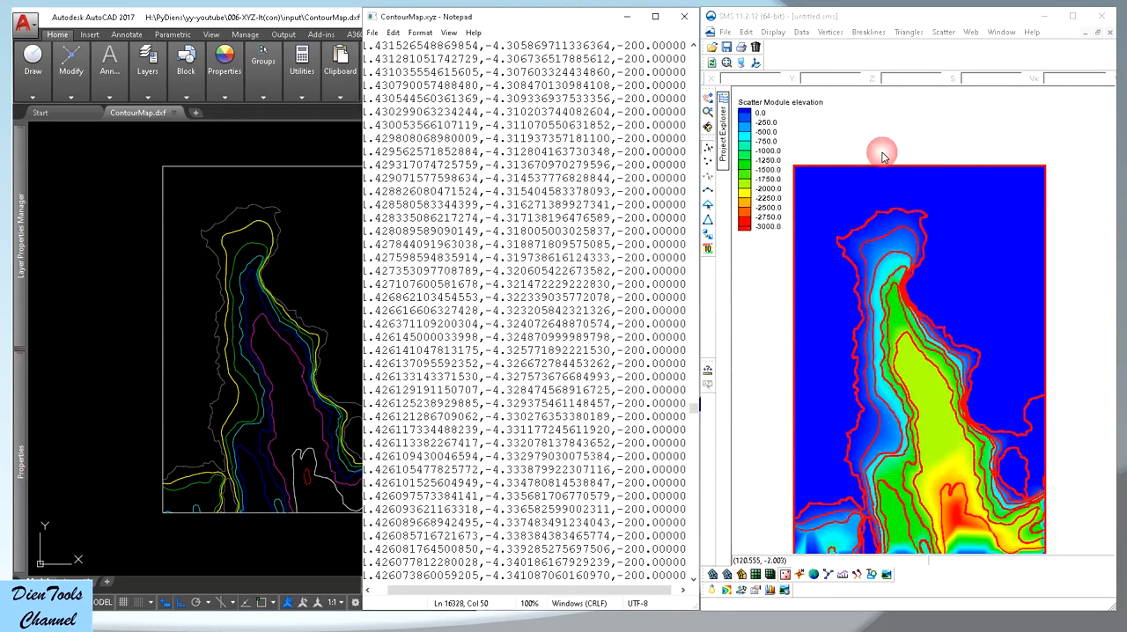